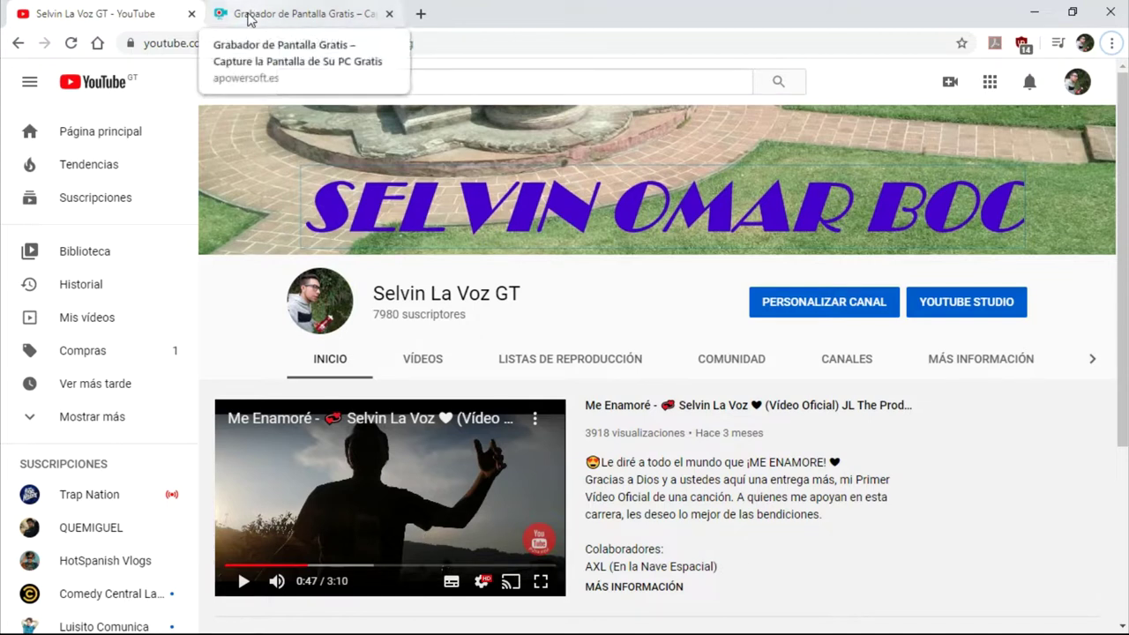
# Switch to Audacity and import the backing track Pistica.mp3 from the desktop.
pyautogui.click(1033, 13)
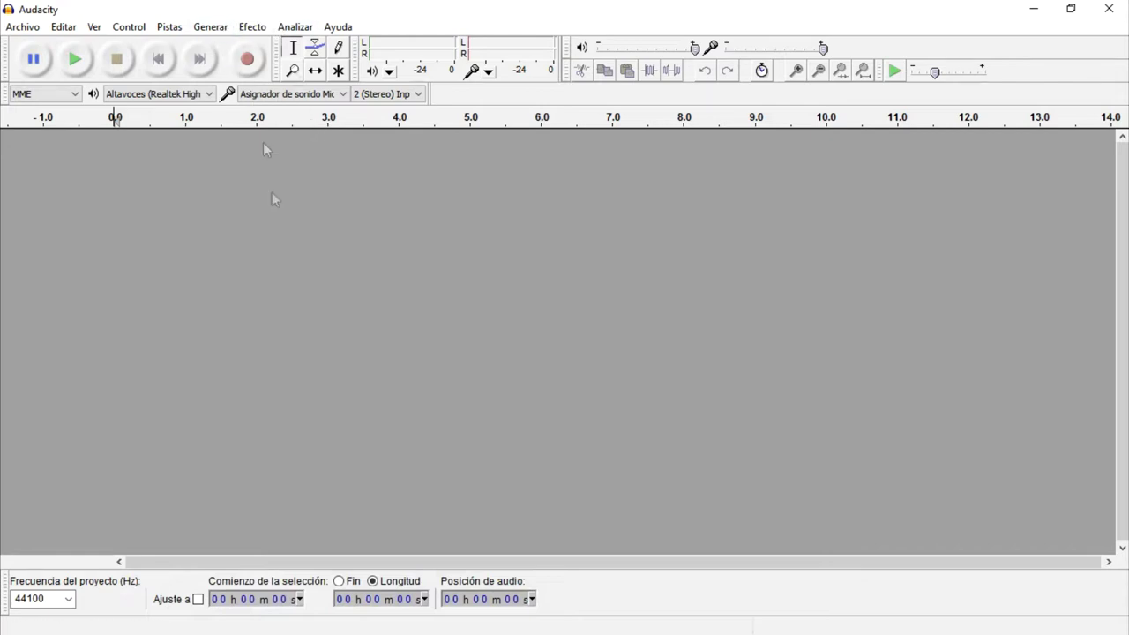
pyautogui.click(28, 31)
pyautogui.moveTo(109, 229)
pyautogui.click(382, 227)
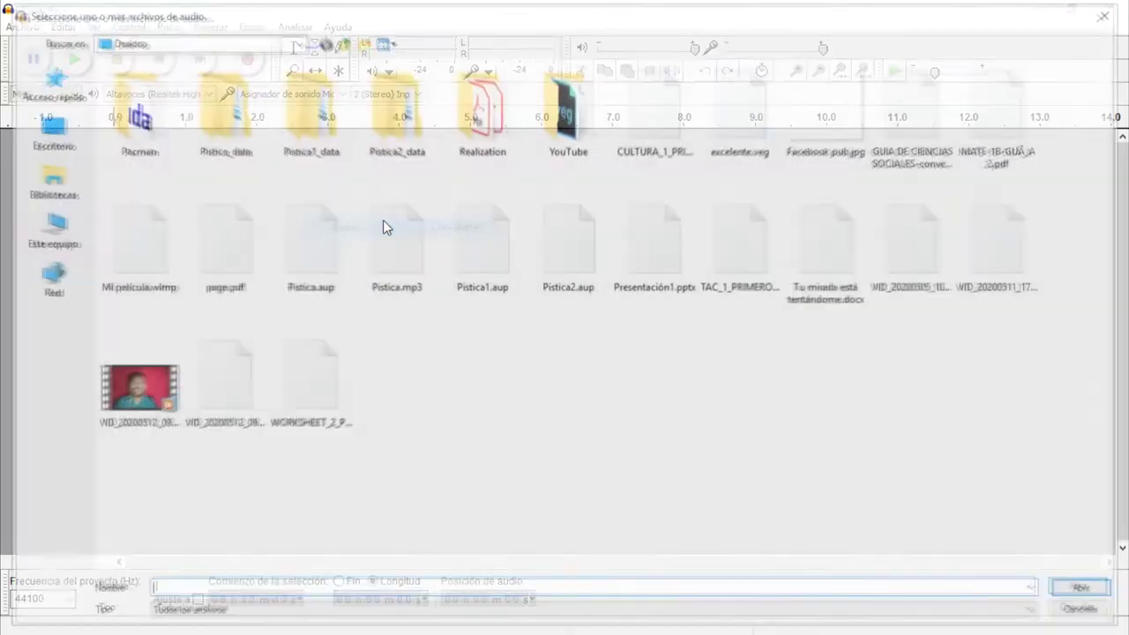
pyautogui.click(395, 238)
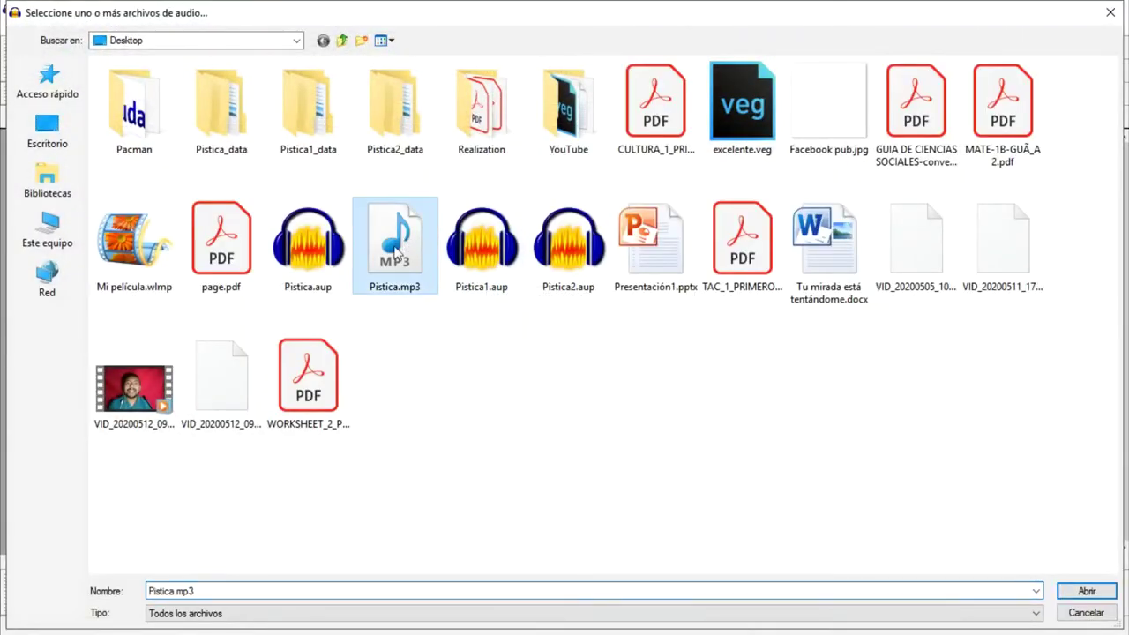
pyautogui.click(1077, 589)
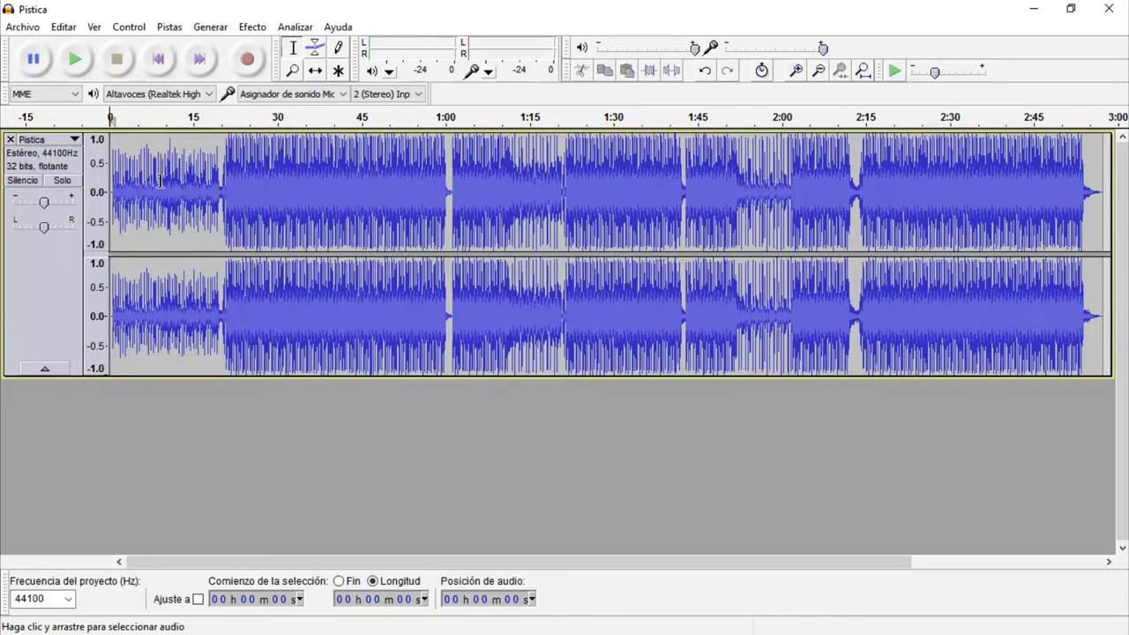
# Delete about 0.65 seconds of silence before the first beat of the Pistica track, and fit the project to the window.
pyautogui.scroll(7, 102, 220)
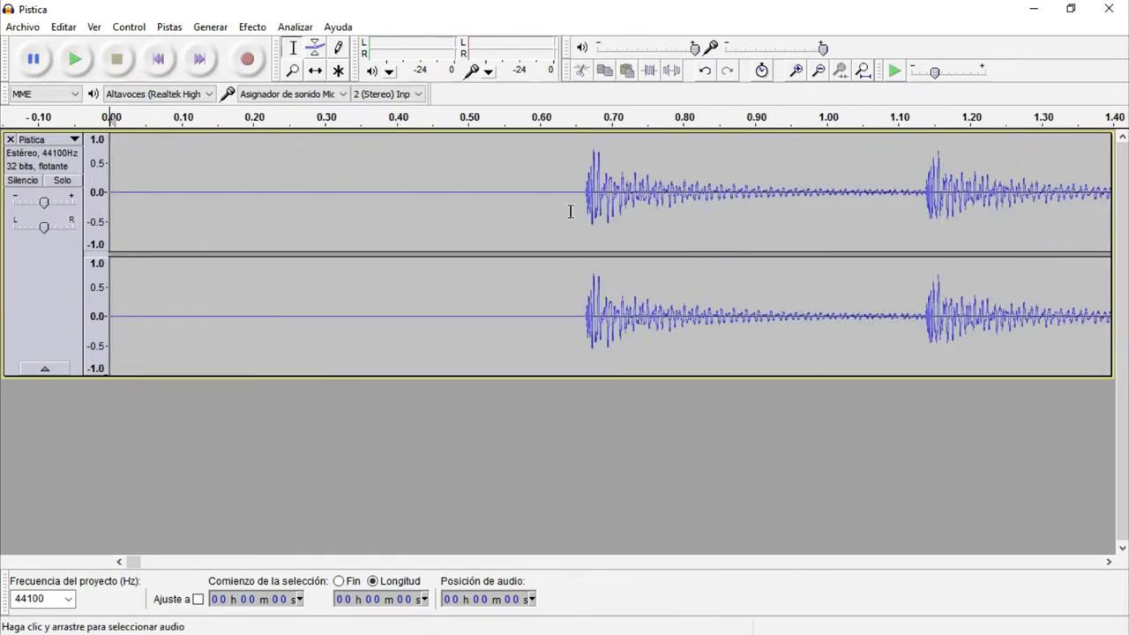
pyautogui.moveTo(577, 211); pyautogui.dragTo(108, 212)
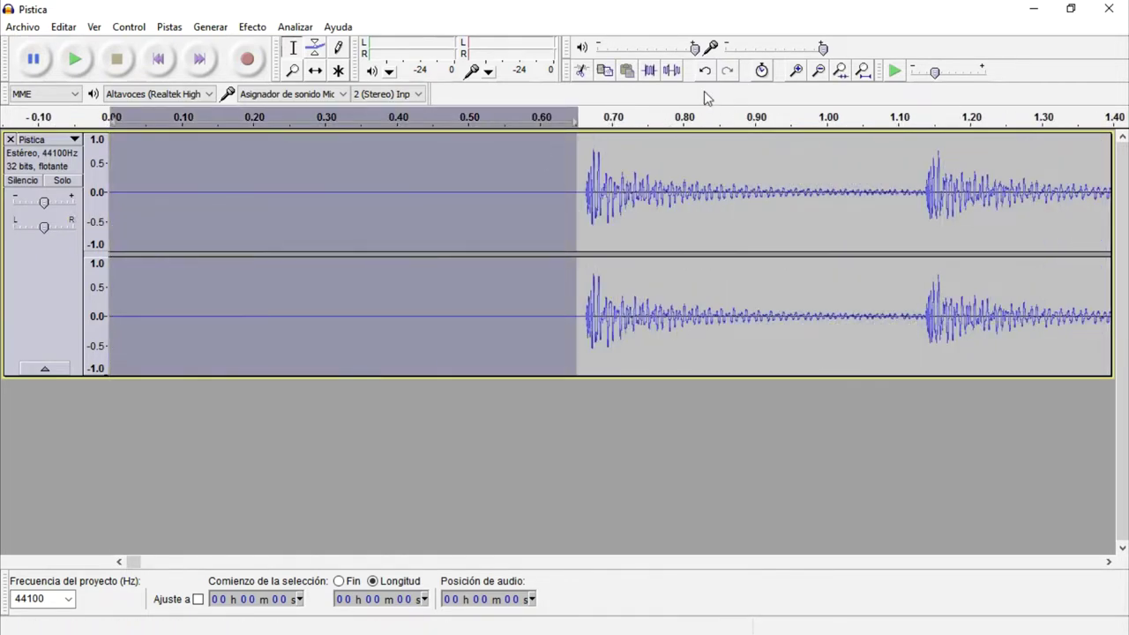
pyautogui.press('Delete')
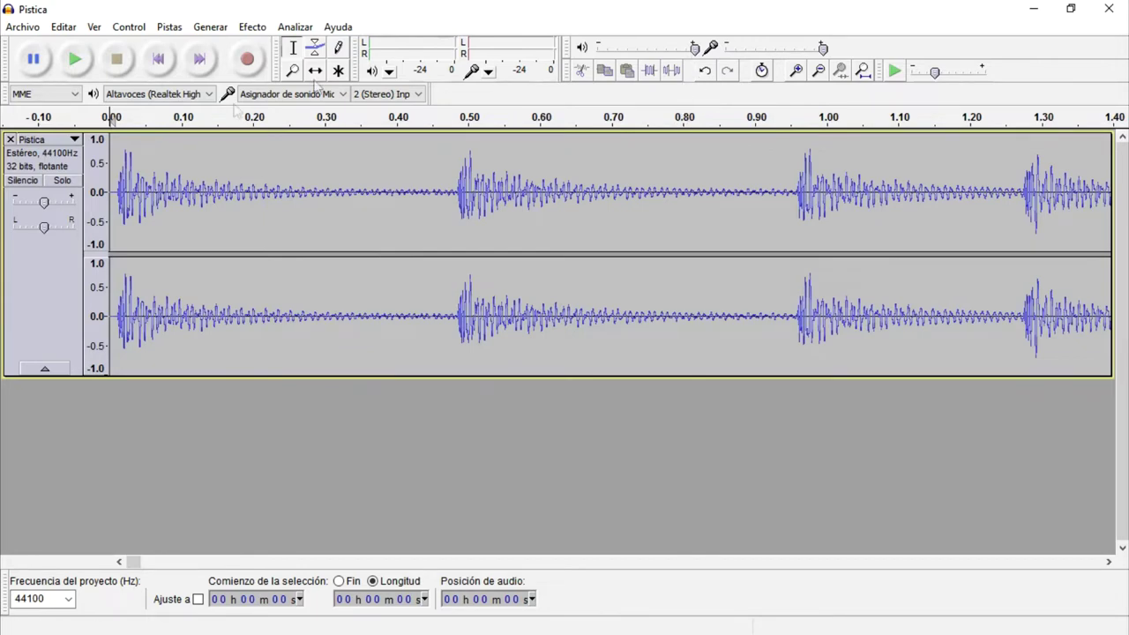
pyautogui.hotkey('ctrl', 'f')
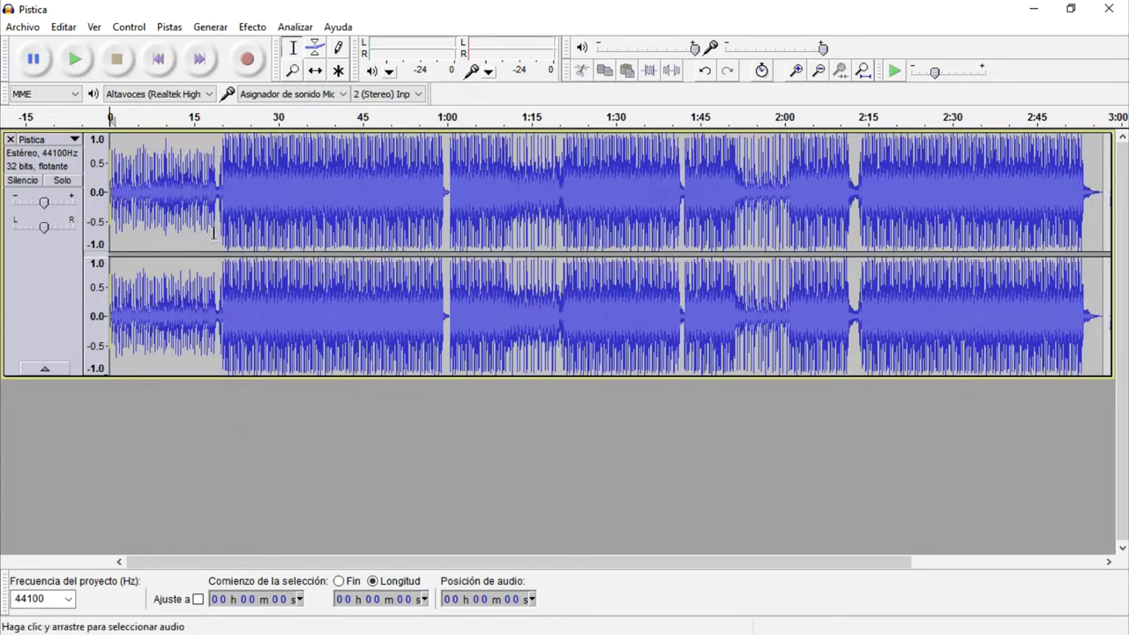
# Preview the backing track from about 8 seconds, and record a vocal take of about 12 seconds from that point.
pyautogui.click(156, 195)
pyautogui.press('space')
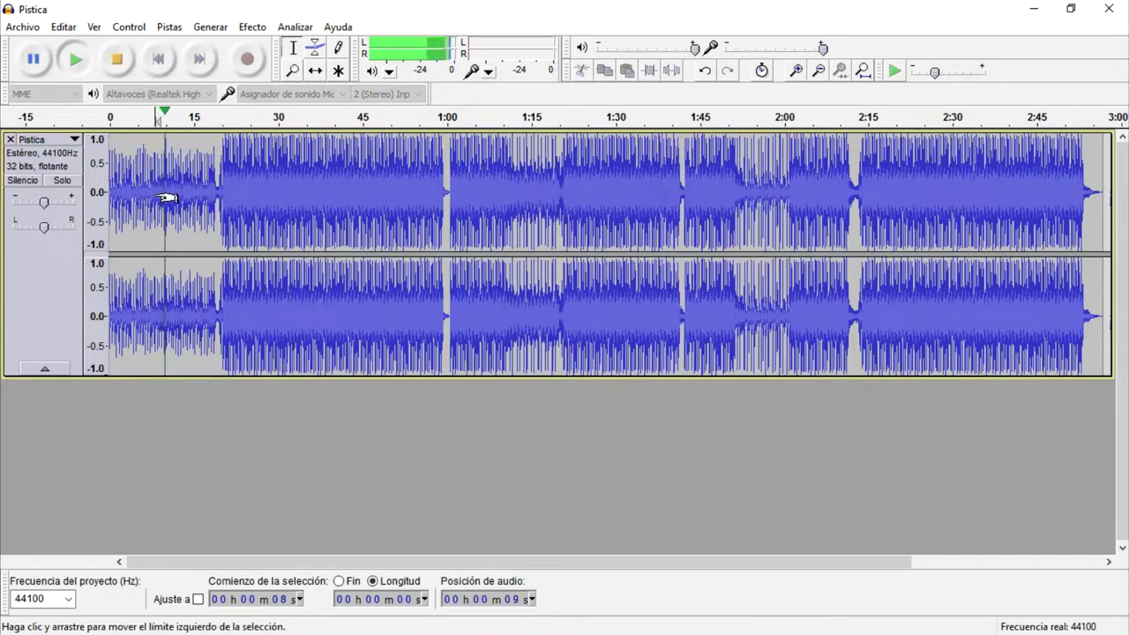
pyautogui.press('space')
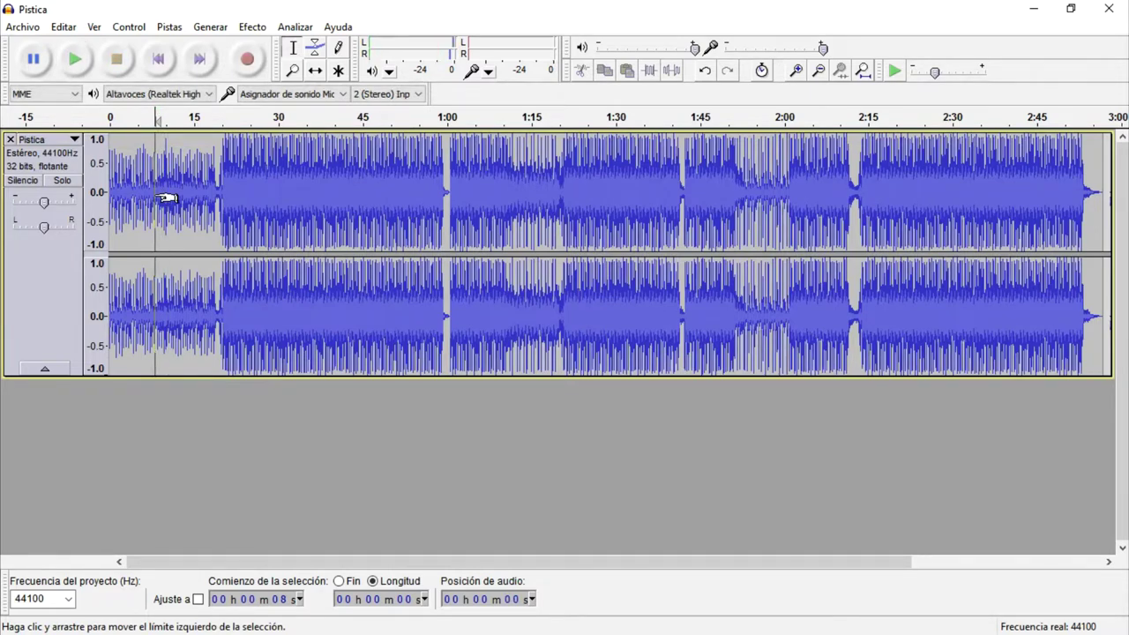
pyautogui.press('r')
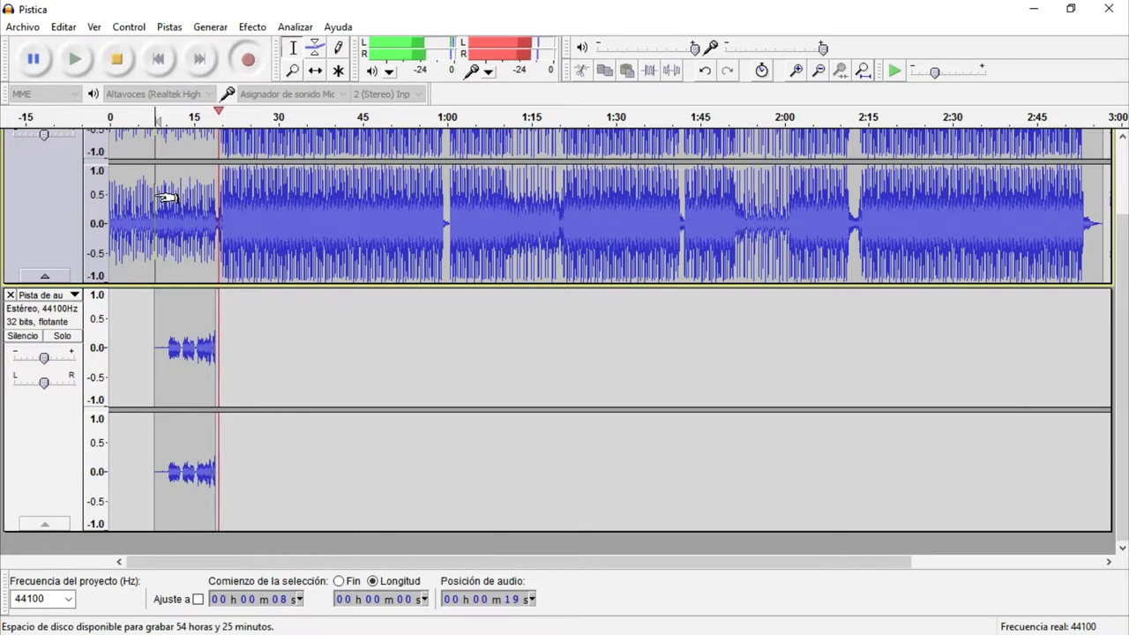
pyautogui.press('space')
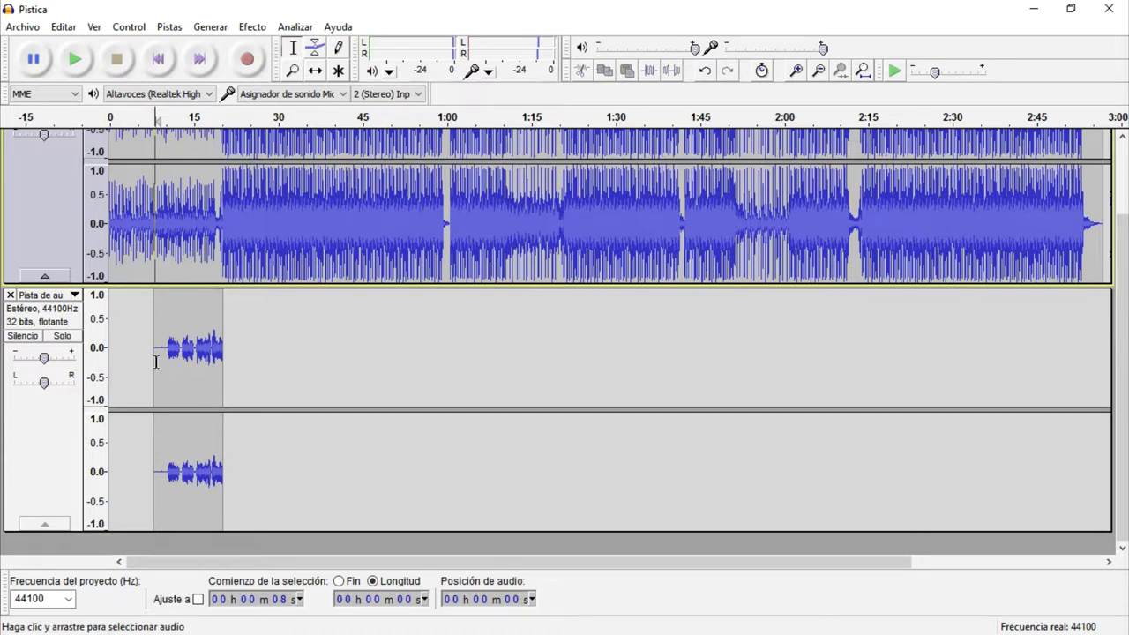
# Mute the first vocal take, preview the backing track from about 18 seconds, and record a new take of about 8 seconds there.
pyautogui.click(218, 357)
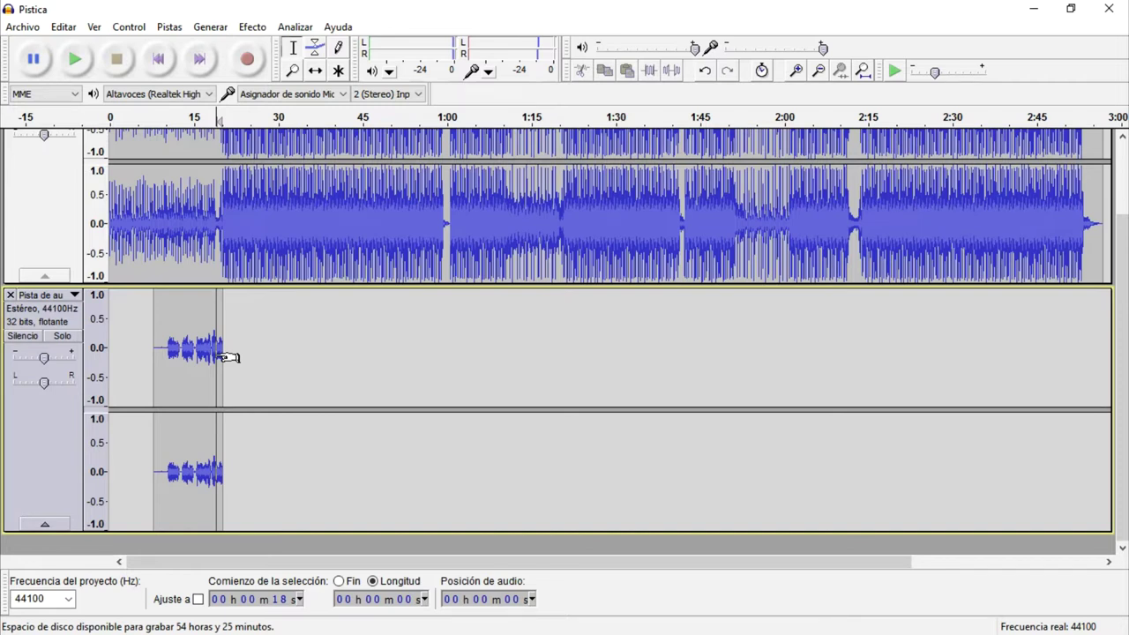
pyautogui.click(213, 353)
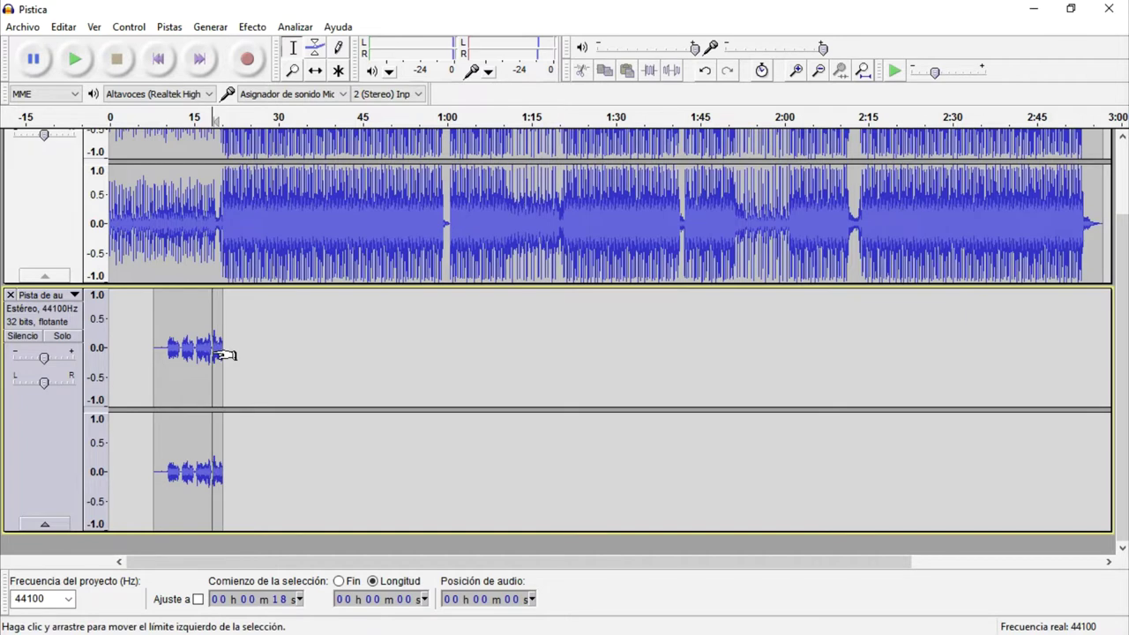
pyautogui.click(25, 336)
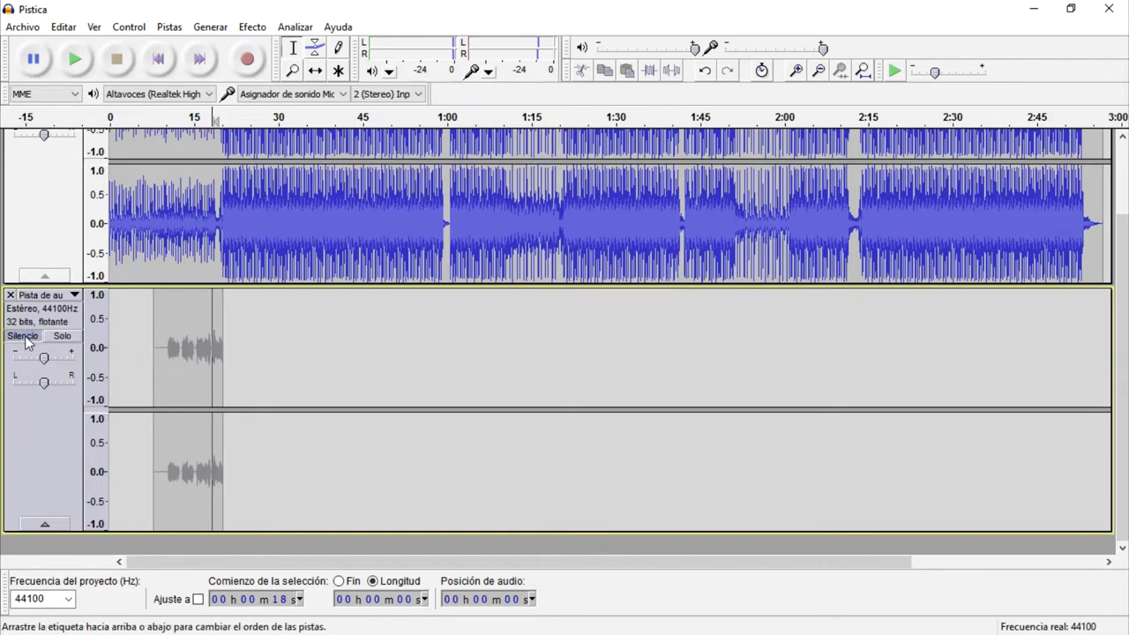
pyautogui.press('space')
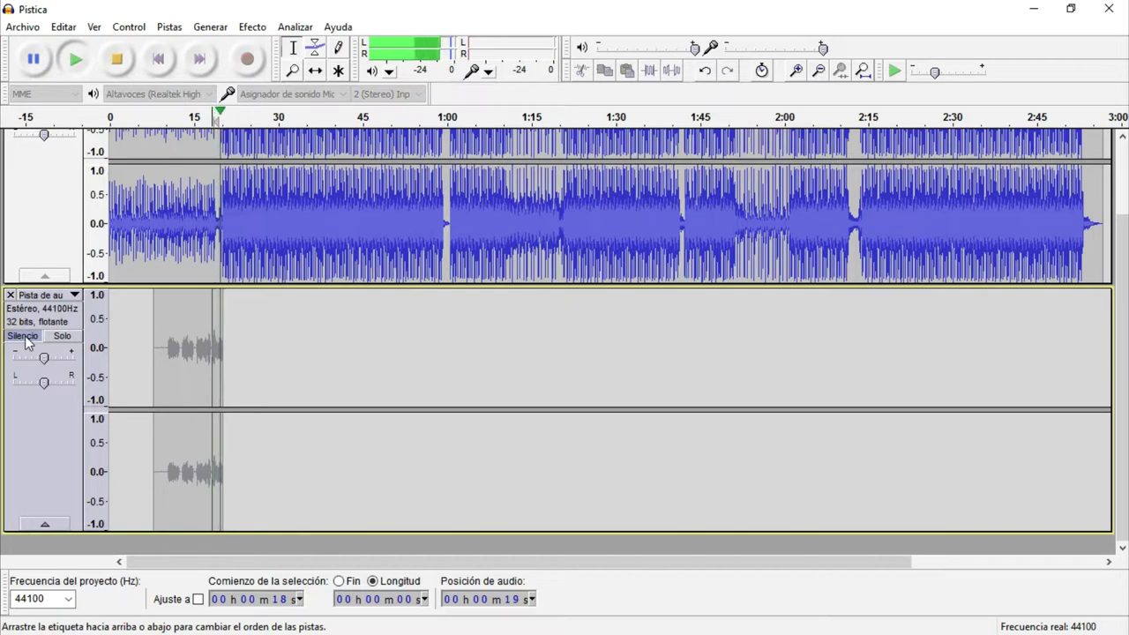
pyautogui.press('space')
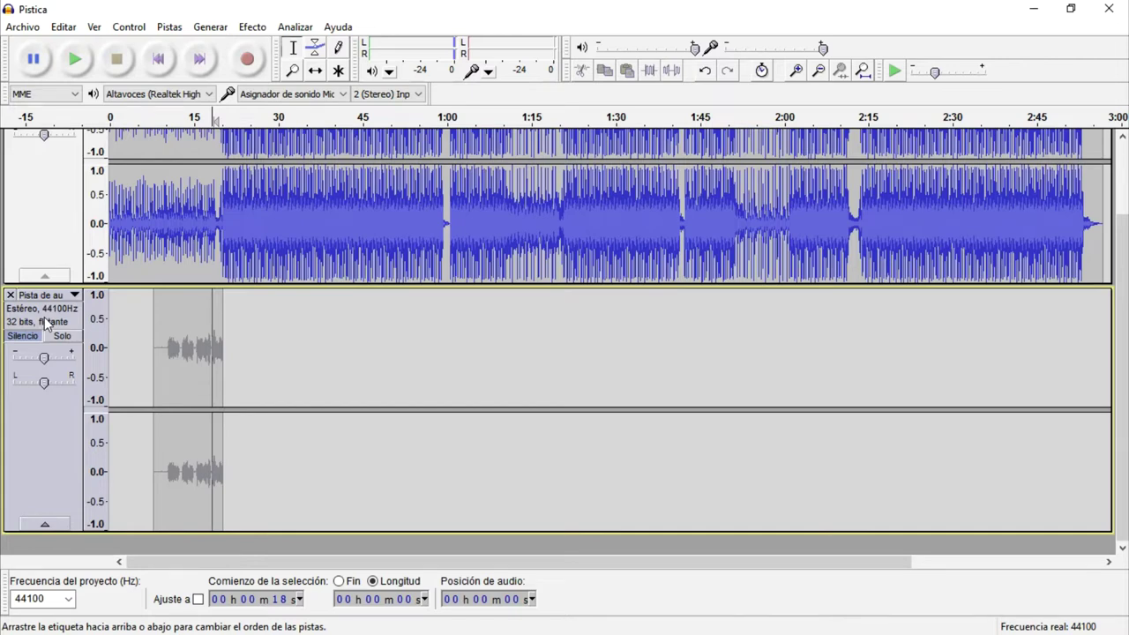
pyautogui.press('r')
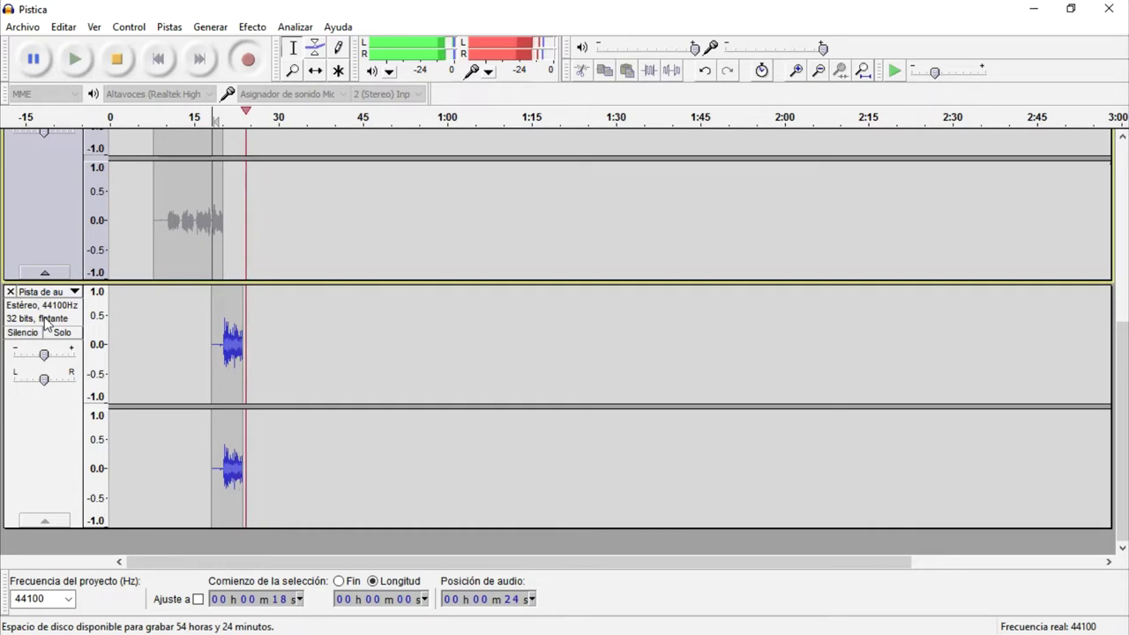
pyautogui.press('space')
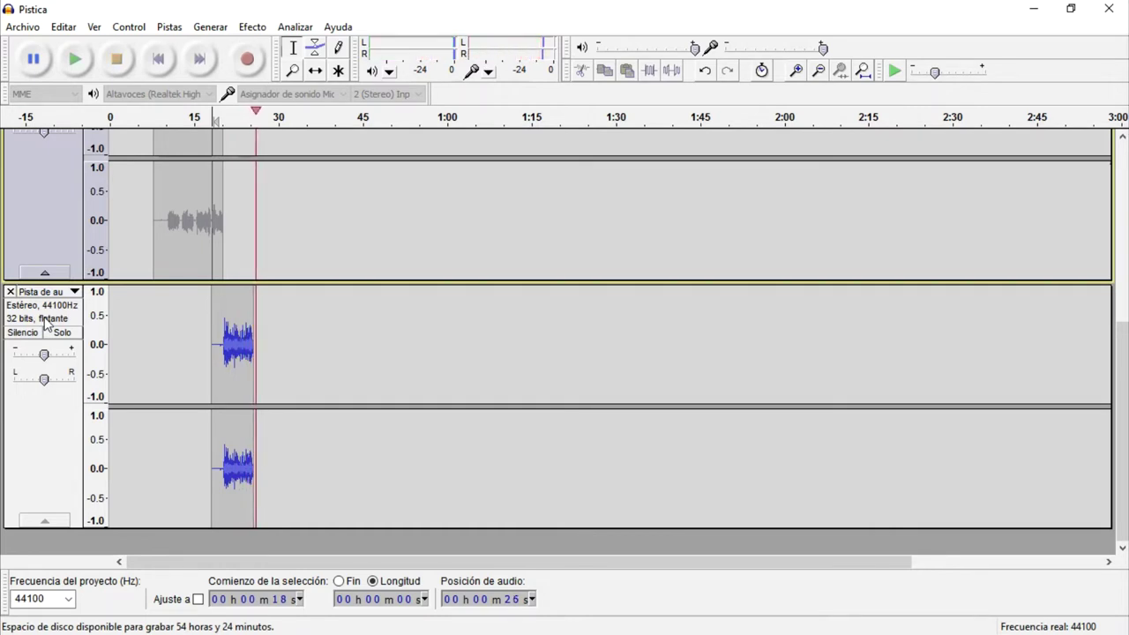
# Record two more vocal takes of about 8 seconds from the 18-second mark, muting the preceding take before each recording.
pyautogui.click(27, 332)
pyautogui.press('r')
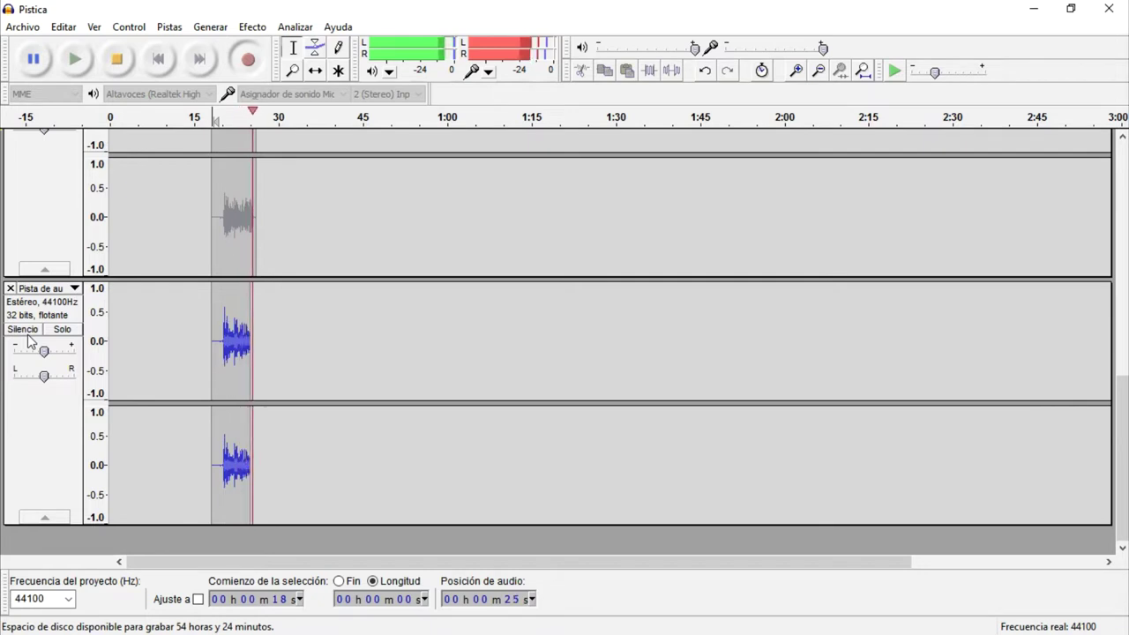
pyautogui.press('space')
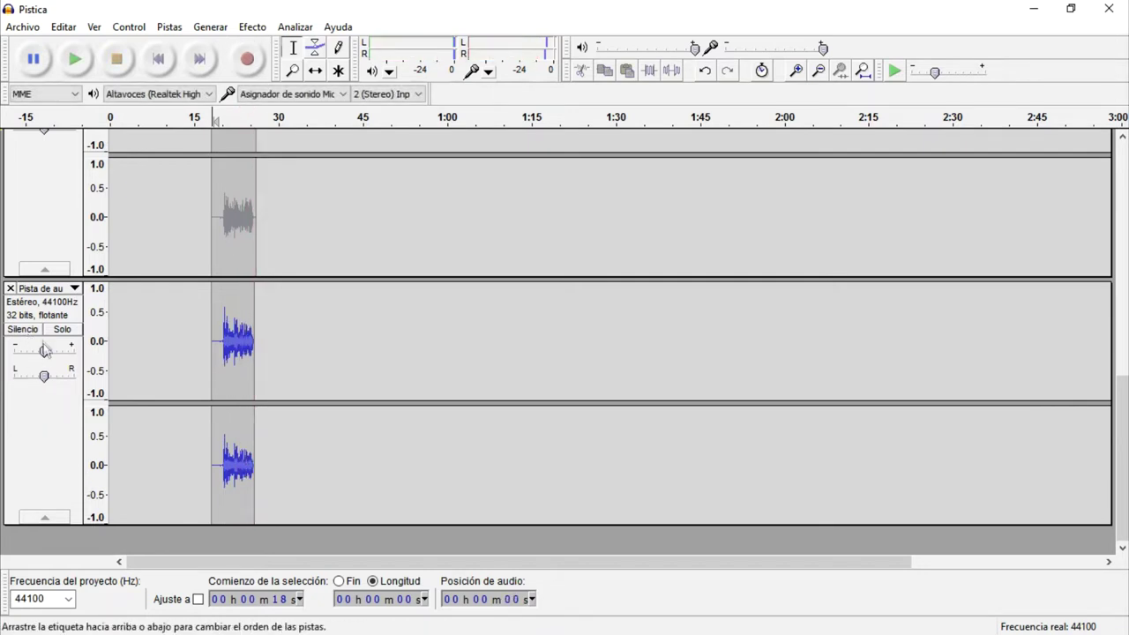
pyautogui.press('r')
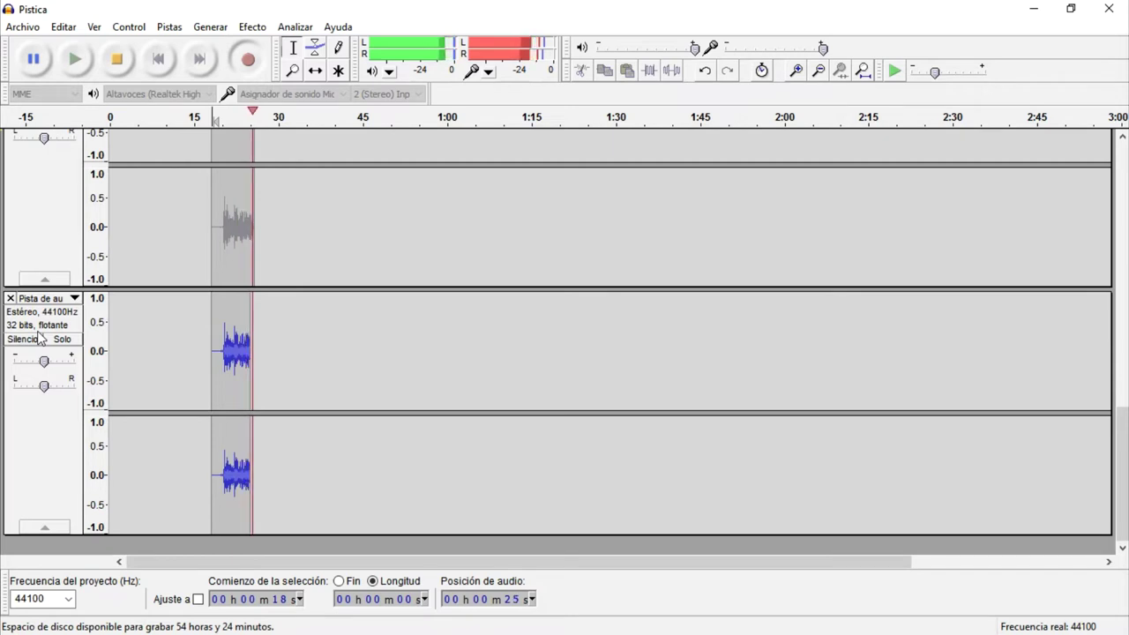
pyautogui.press('space')
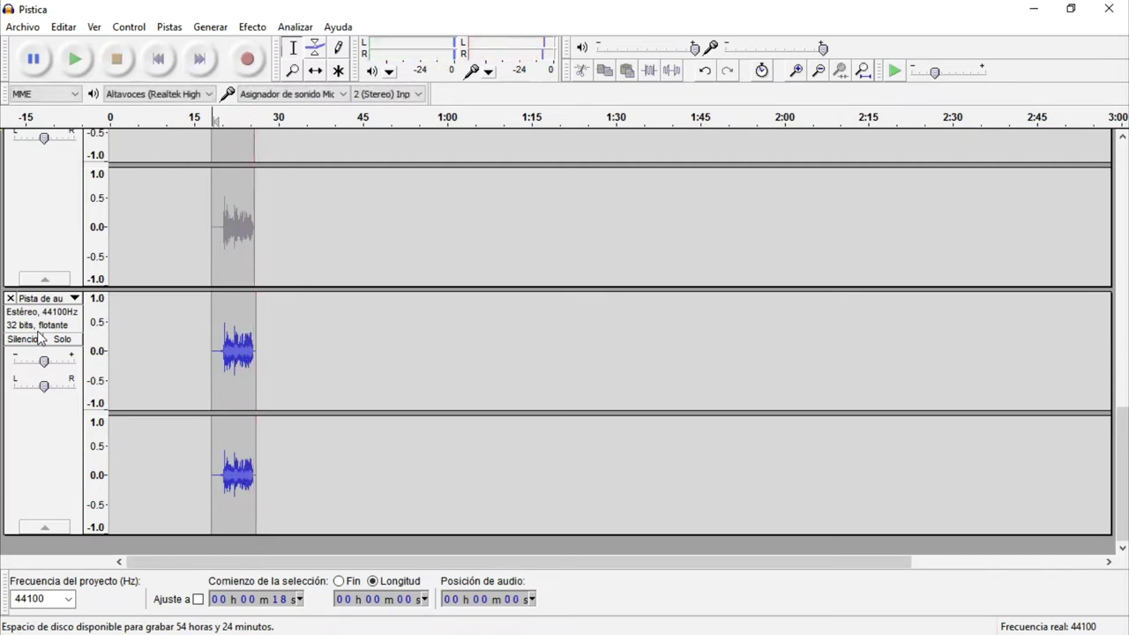
# Unmute all the recorded vocal takes, up to the first one beneath the backing track.
pyautogui.moveTo(39, 233); pyautogui.dragTo(60, 512)
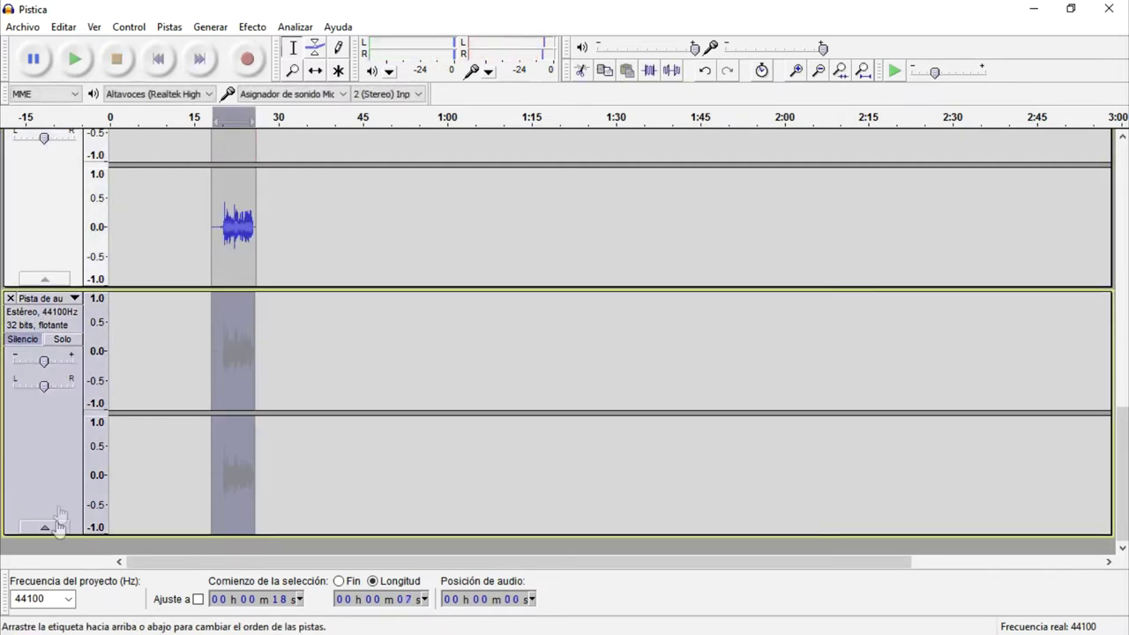
pyautogui.scroll(1, 30, 337)
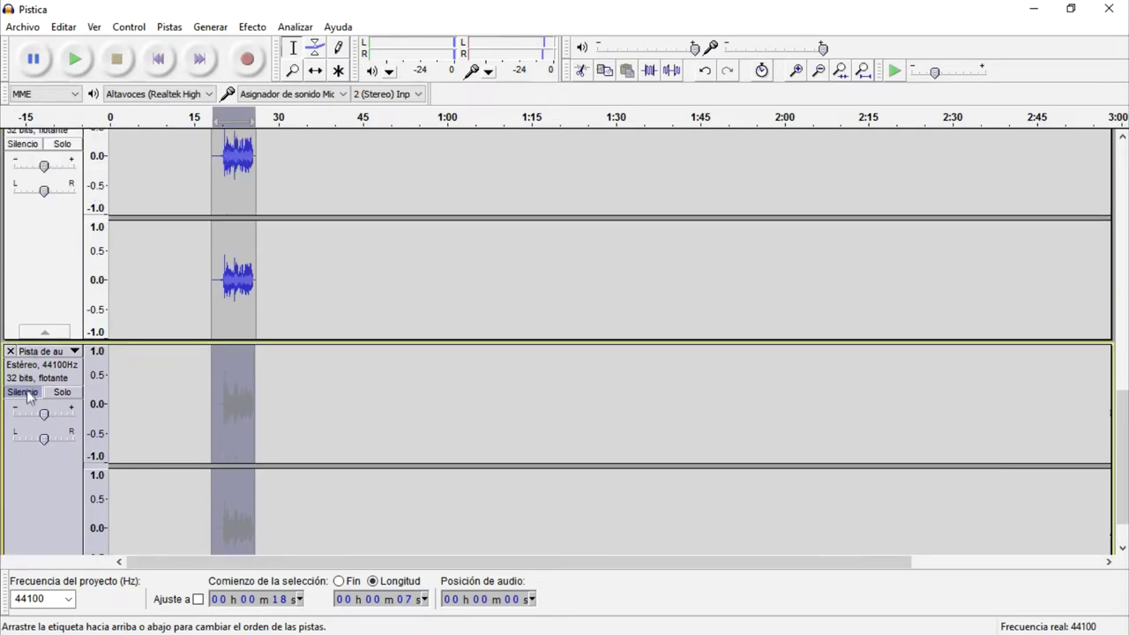
pyautogui.scroll(5, 28, 395)
pyautogui.click(23, 161)
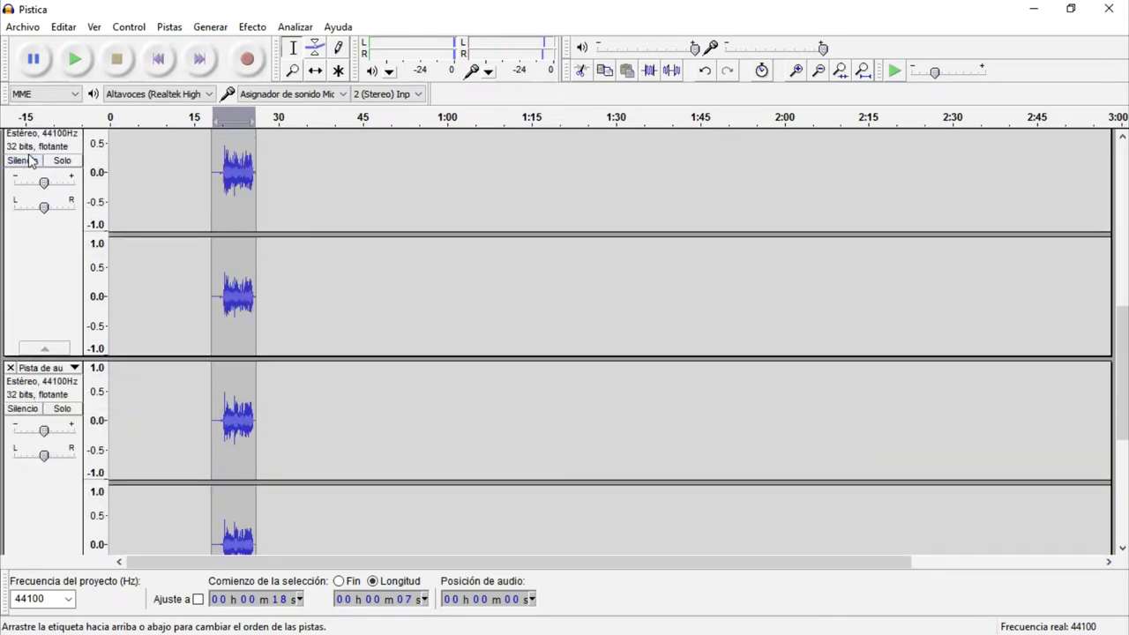
pyautogui.scroll(7, 61, 286)
pyautogui.click(24, 283)
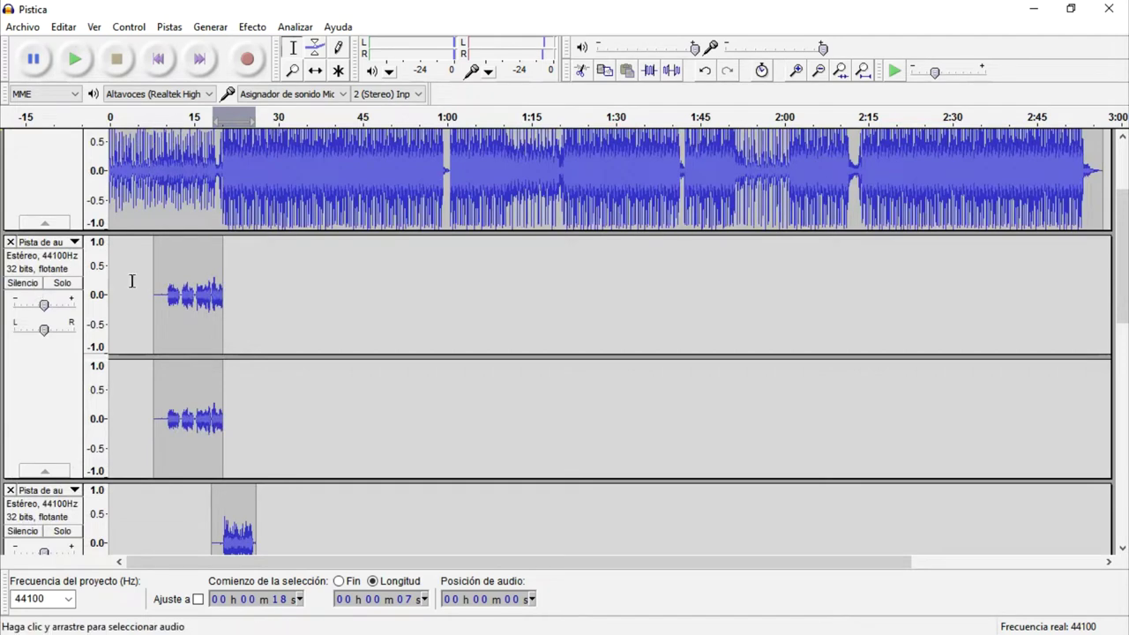
# Play the mix briefly from the start of the first vocal take at about 8 seconds.
pyautogui.click(155, 284)
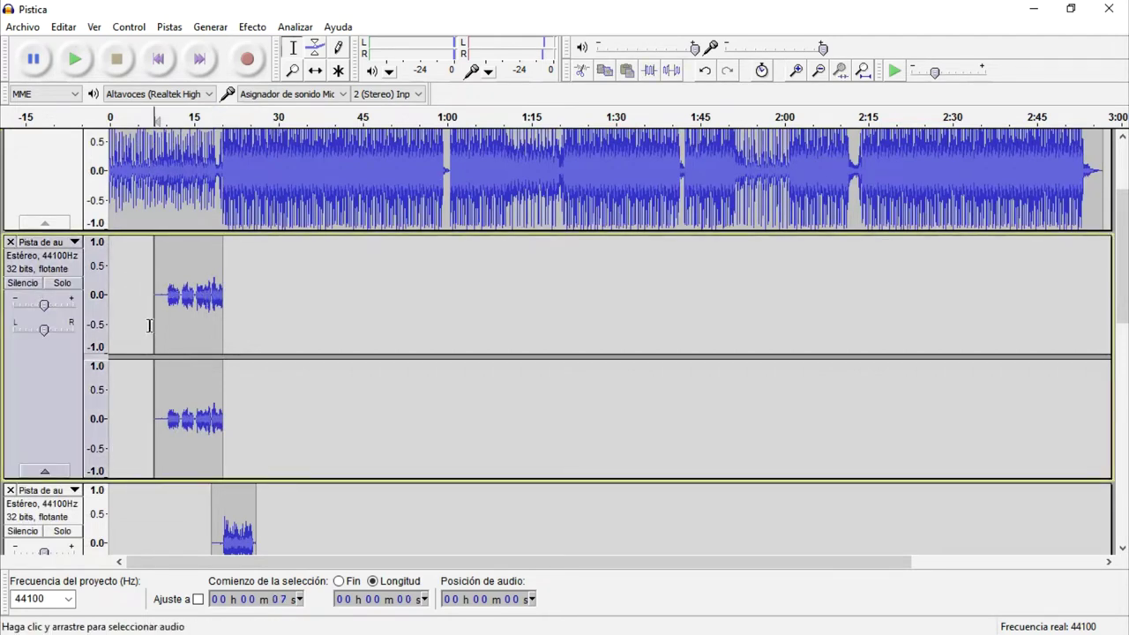
pyautogui.press('space')
pyautogui.press('space')
# Capture a noise profile for Noise Reduction from the silent lead-in of the first vocal take, about 8 to 10.3 seconds.
pyautogui.scroll(3, 160, 323)
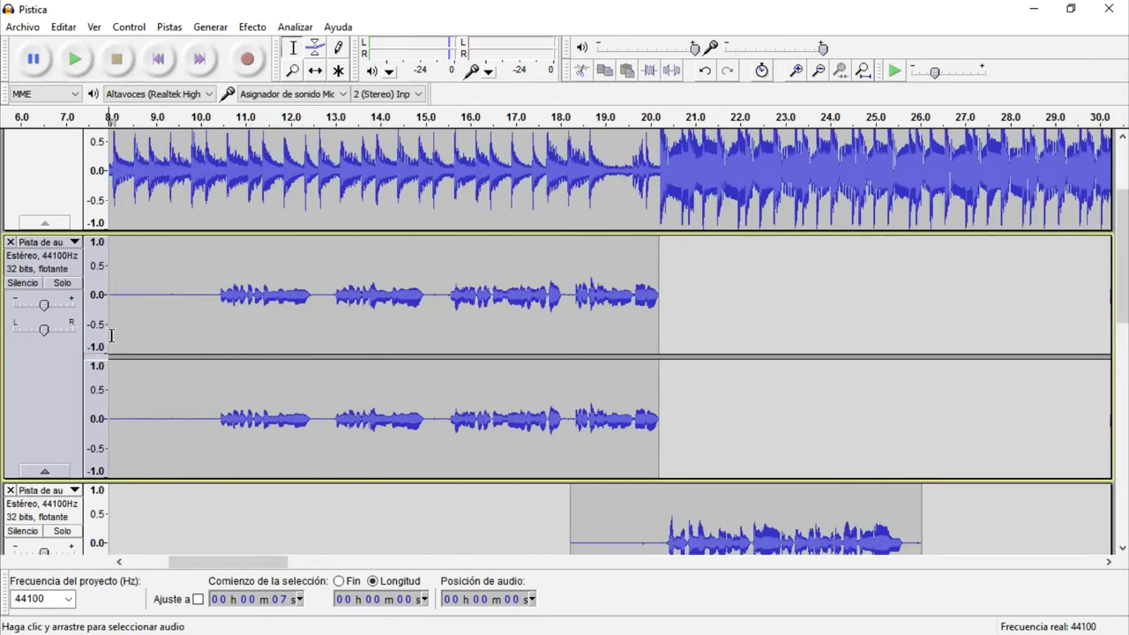
pyautogui.scroll(-3, 111, 335)
pyautogui.scroll(4, 141, 325)
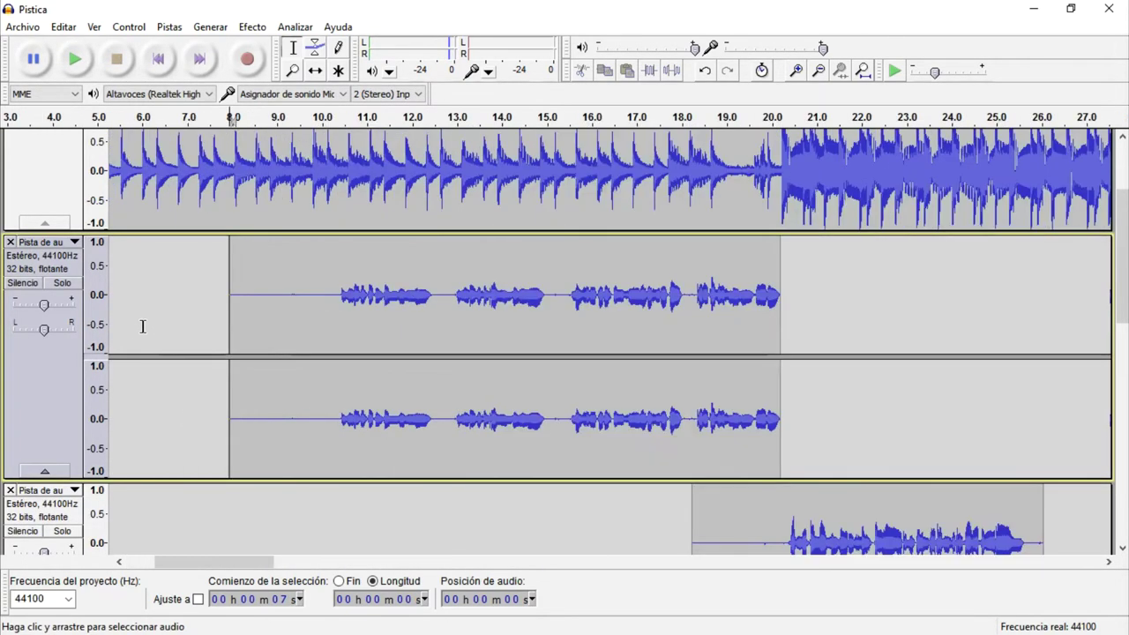
pyautogui.moveTo(526, 312); pyautogui.dragTo(315, 307)
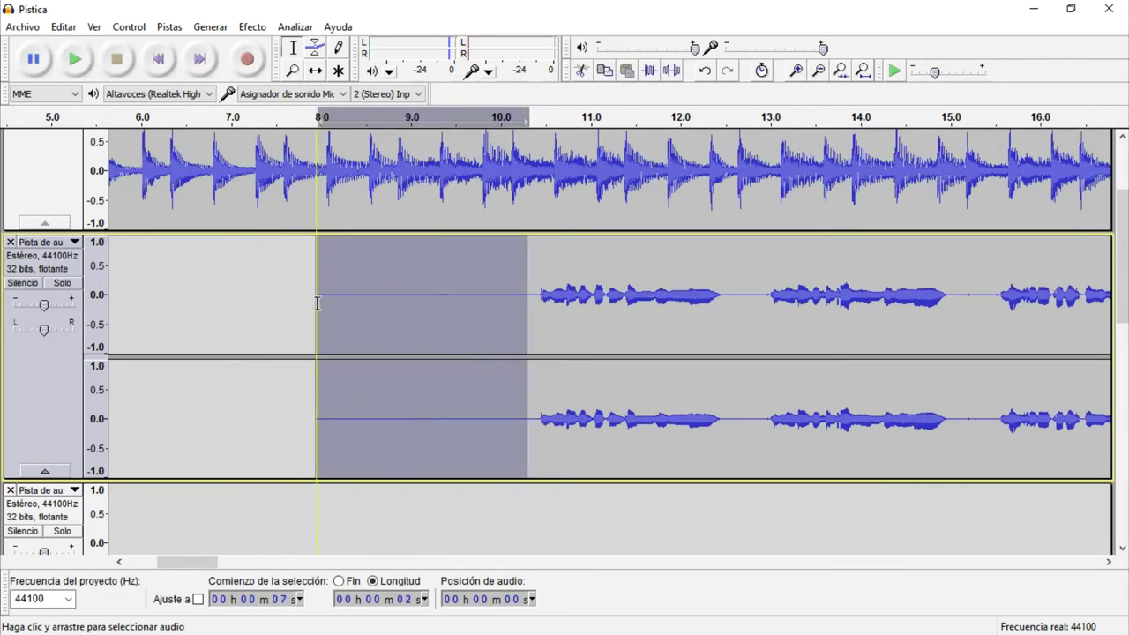
pyautogui.click(254, 27)
pyautogui.click(428, 385)
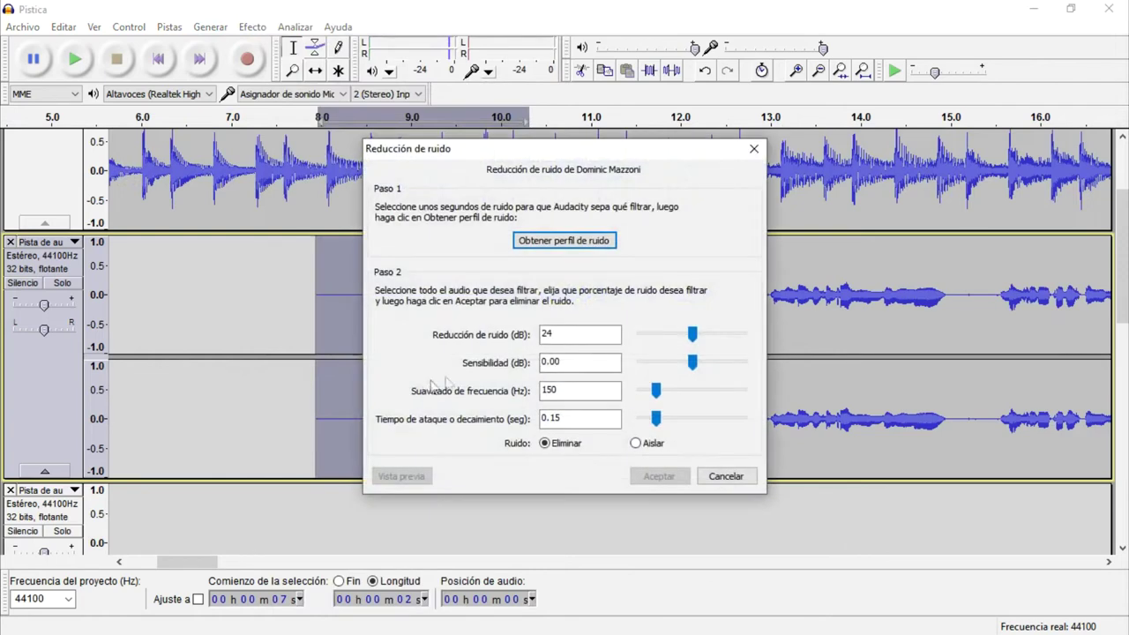
pyautogui.press('Escape')
# Extend the selection to the end of the first vocal take and apply Noise Reduction with the current settings.
pyautogui.hotkey('shift', 'End')
pyautogui.click(232, 27)
pyautogui.moveTo(251, 27)
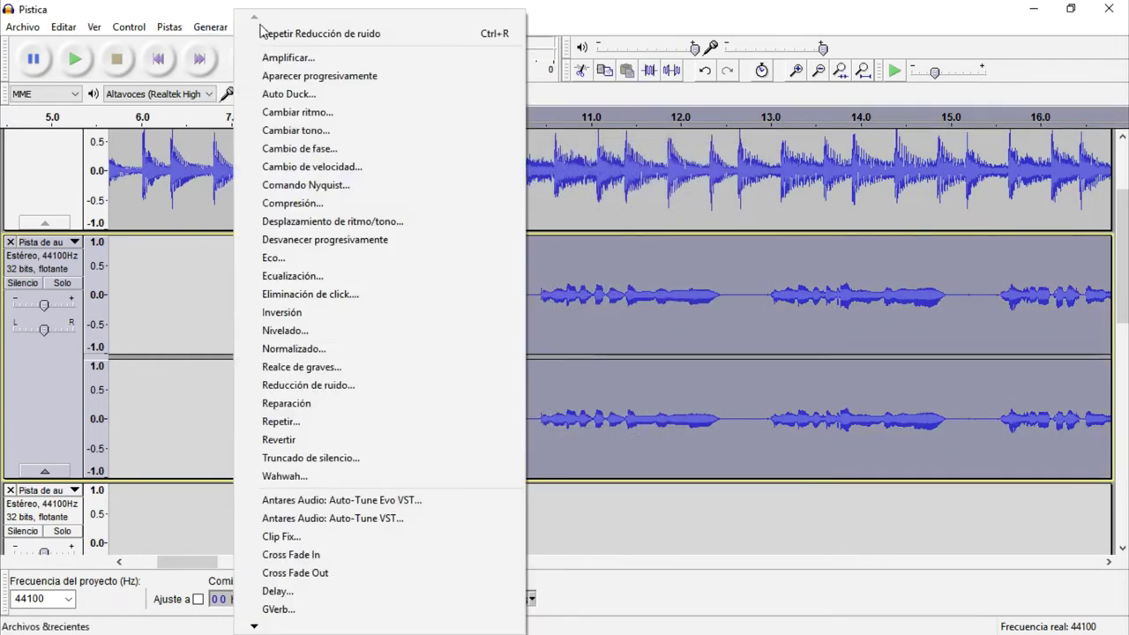
pyautogui.click(344, 389)
pyautogui.click(656, 474)
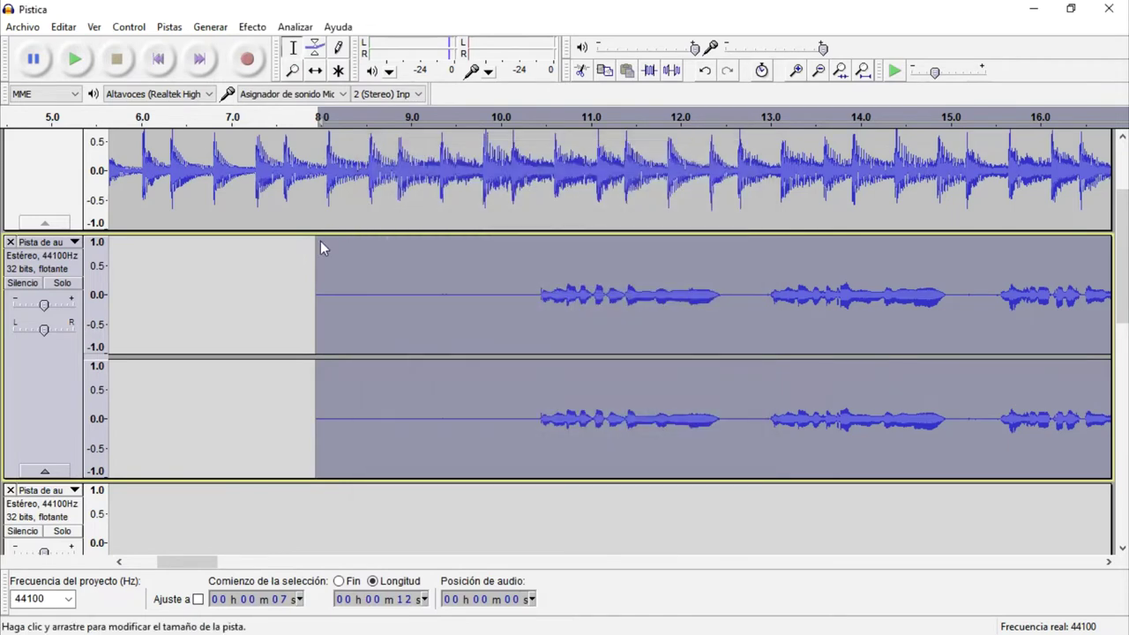
# Apply Equalization to the selected first vocal take with the Treble Boost curve.
pyautogui.click(250, 26)
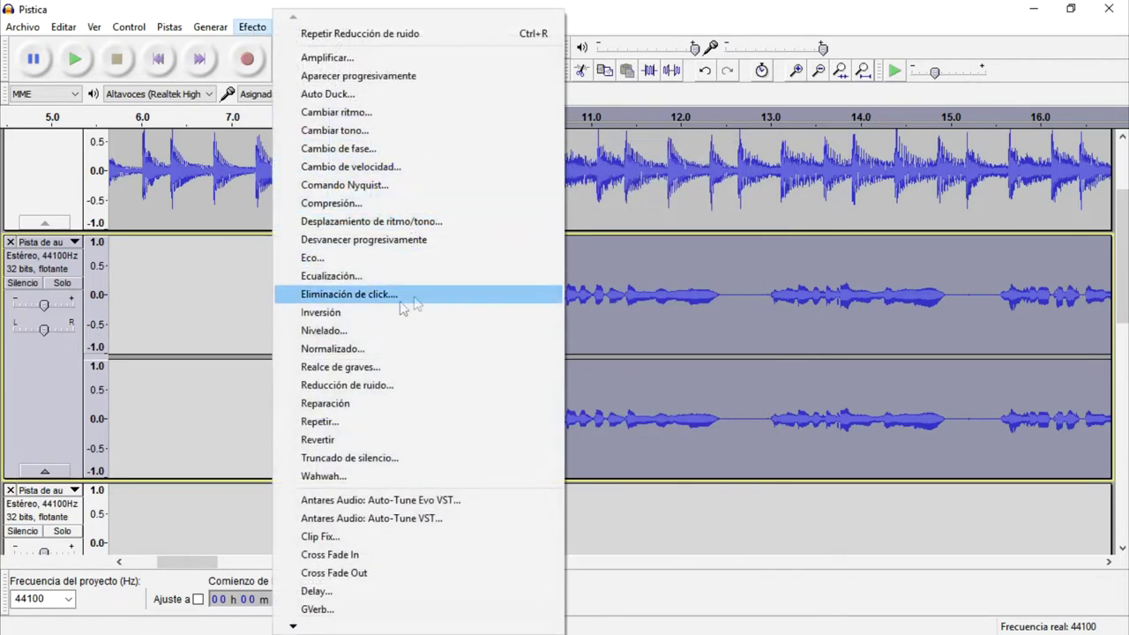
pyautogui.click(380, 281)
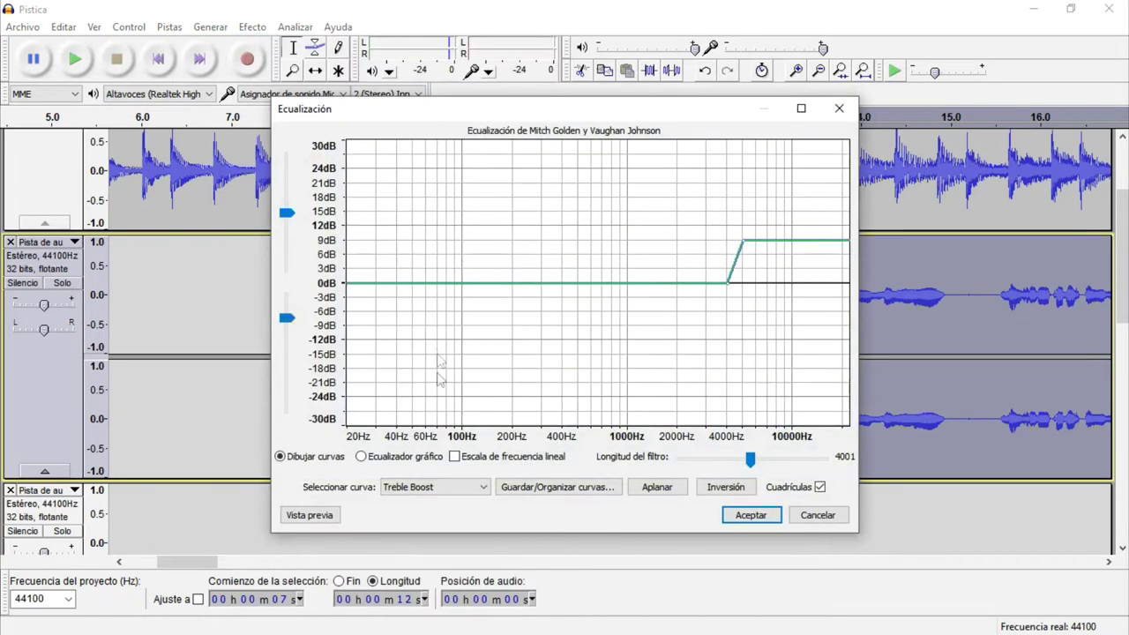
pyautogui.press('Return')
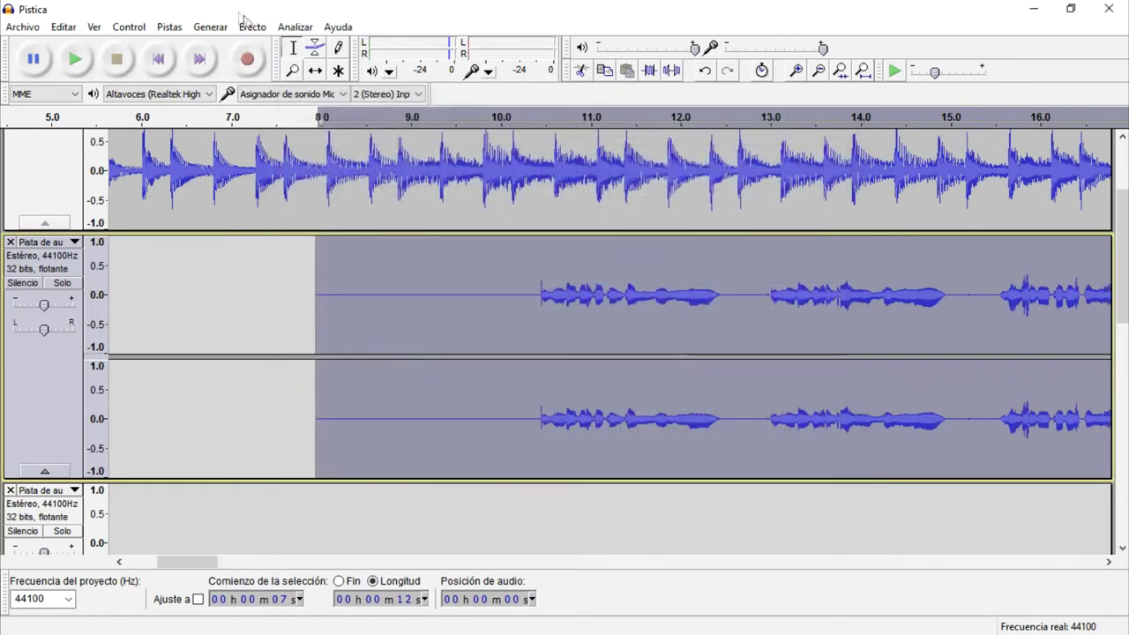
# Apply Equalization to the first vocal take again, this time with the Bass Boost curve.
pyautogui.click(249, 26)
pyautogui.click(320, 276)
pyautogui.click(432, 487)
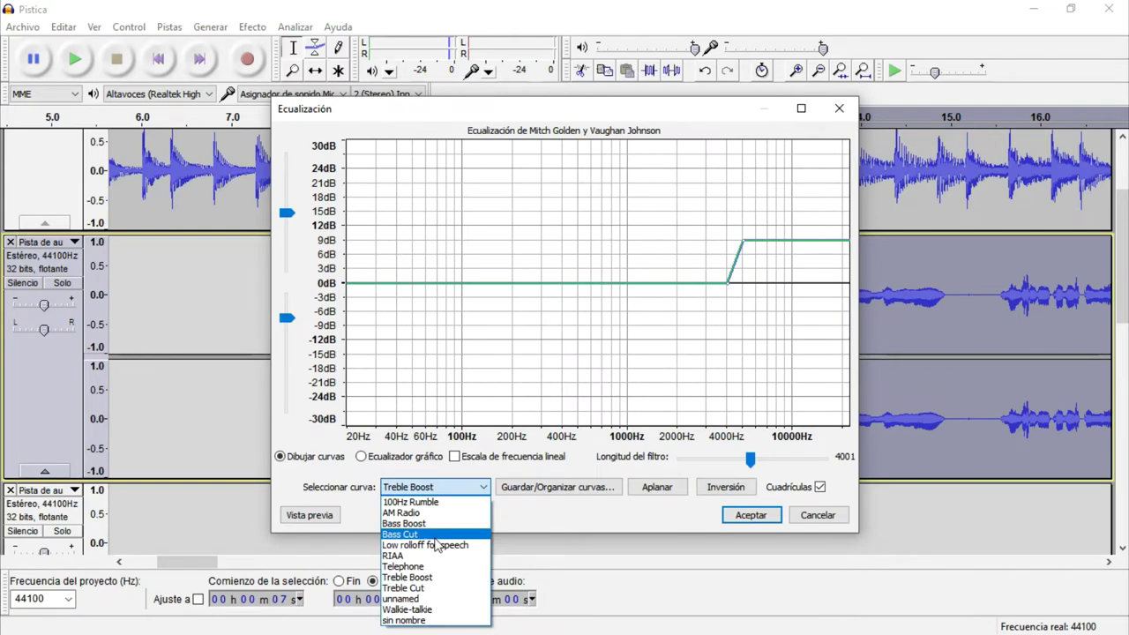
pyautogui.click(440, 524)
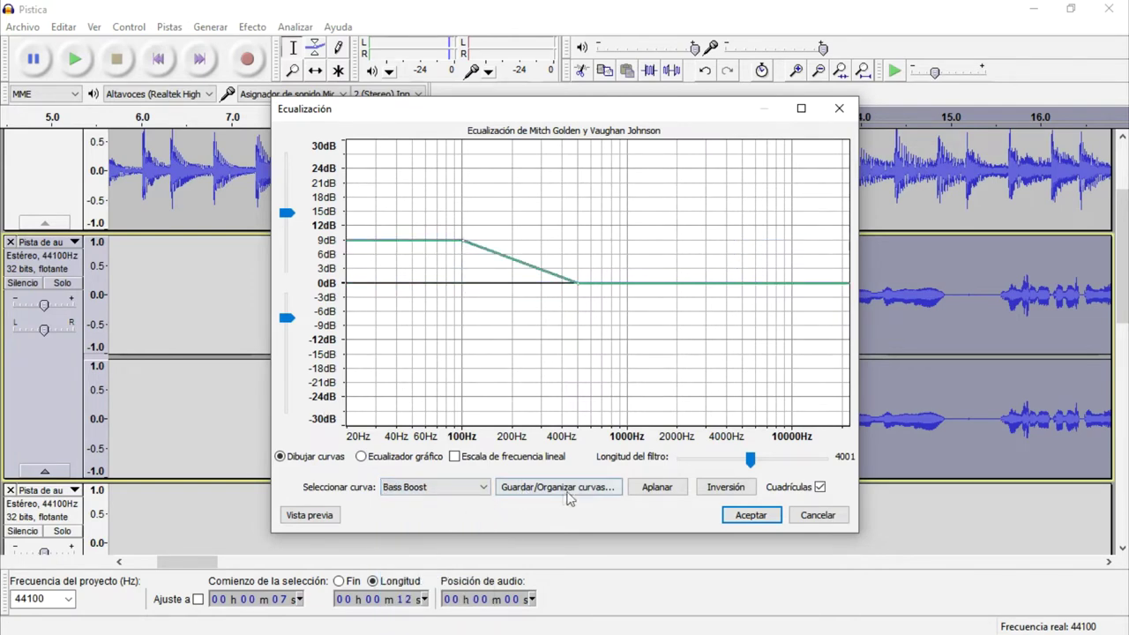
pyautogui.click(752, 515)
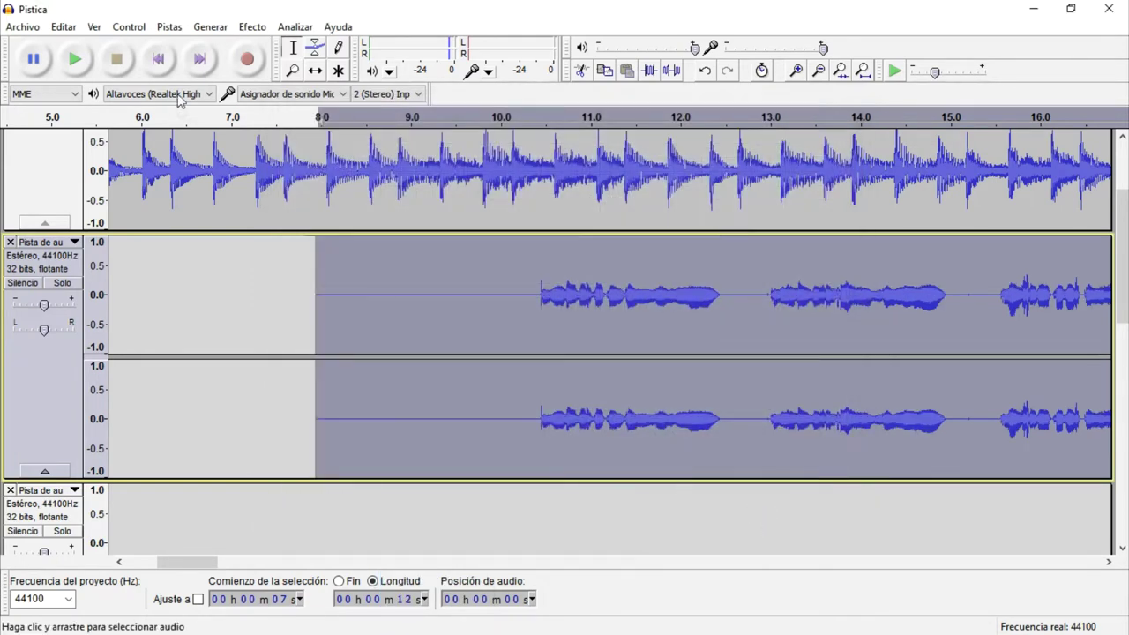
# Apply the Leveller (Nivelado) and Normalize (Normalizado) effects to the first vocal take with their current settings.
pyautogui.click(248, 28)
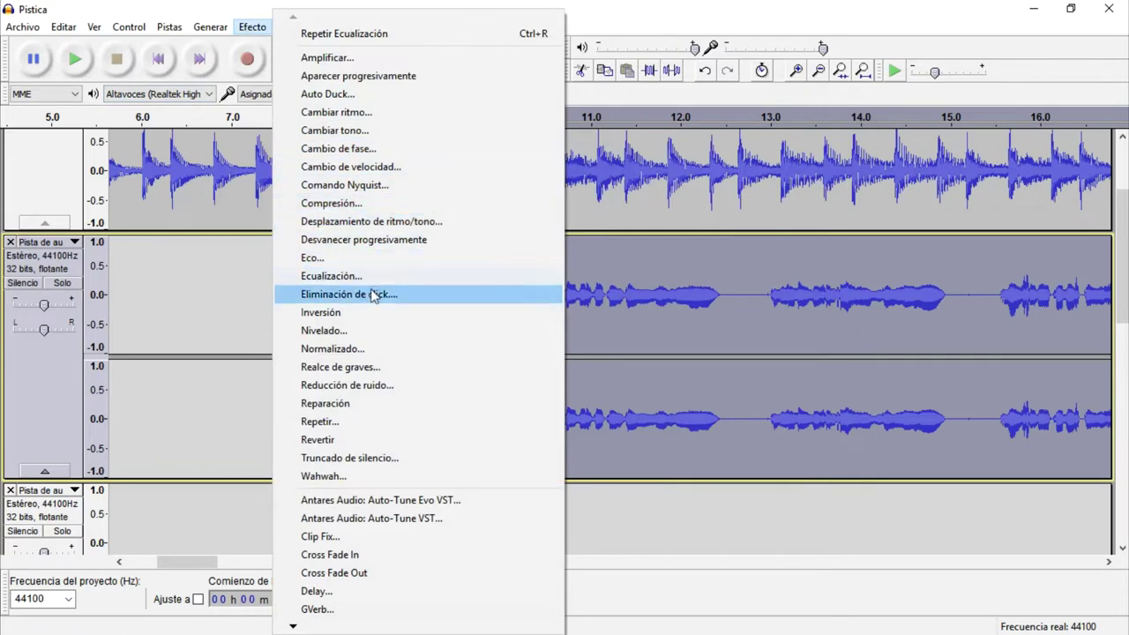
pyautogui.click(359, 332)
pyautogui.click(245, 28)
pyautogui.click(373, 352)
pyautogui.press('Return')
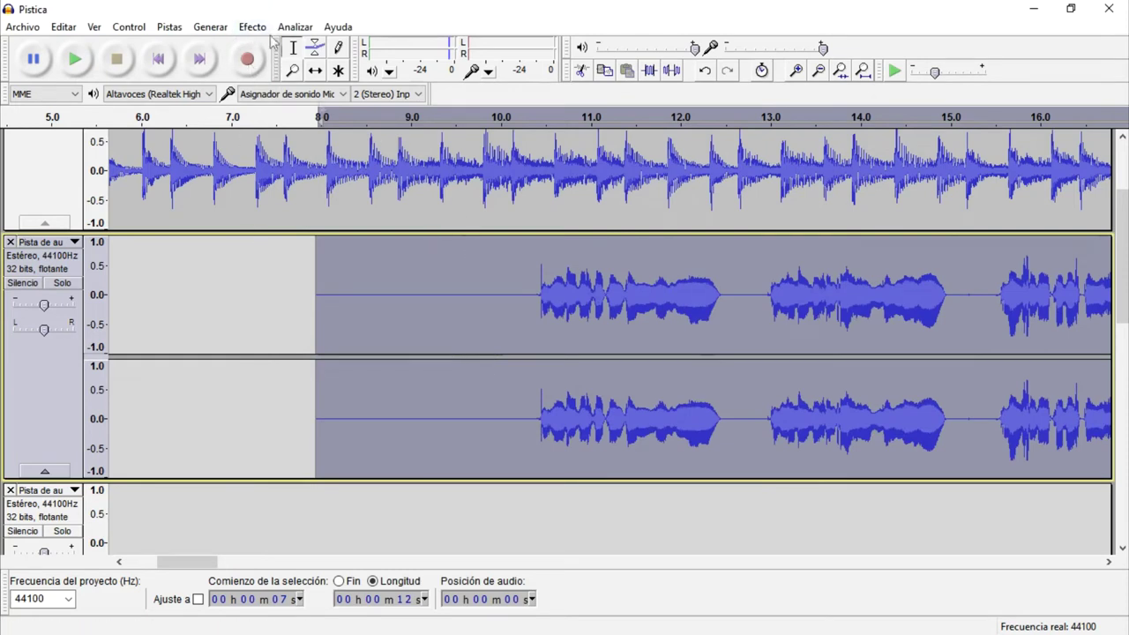
# Solo the first vocal take and play its quiet lead-in from about 8.6 to 10.1 seconds.
pyautogui.moveTo(510, 342); pyautogui.dragTo(373, 350)
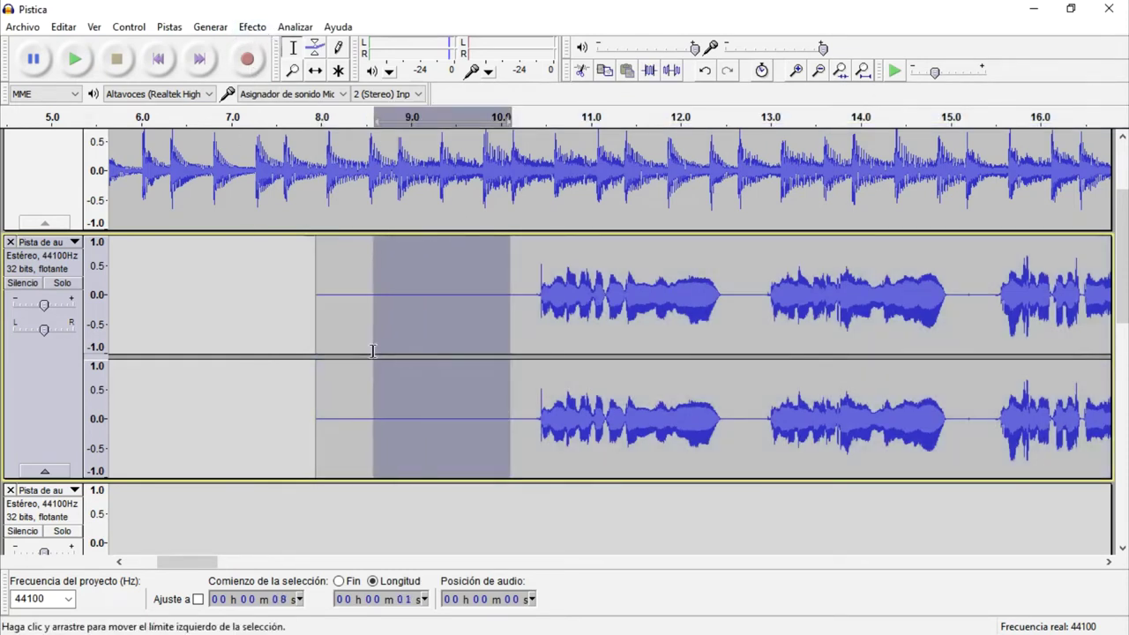
pyautogui.click(64, 287)
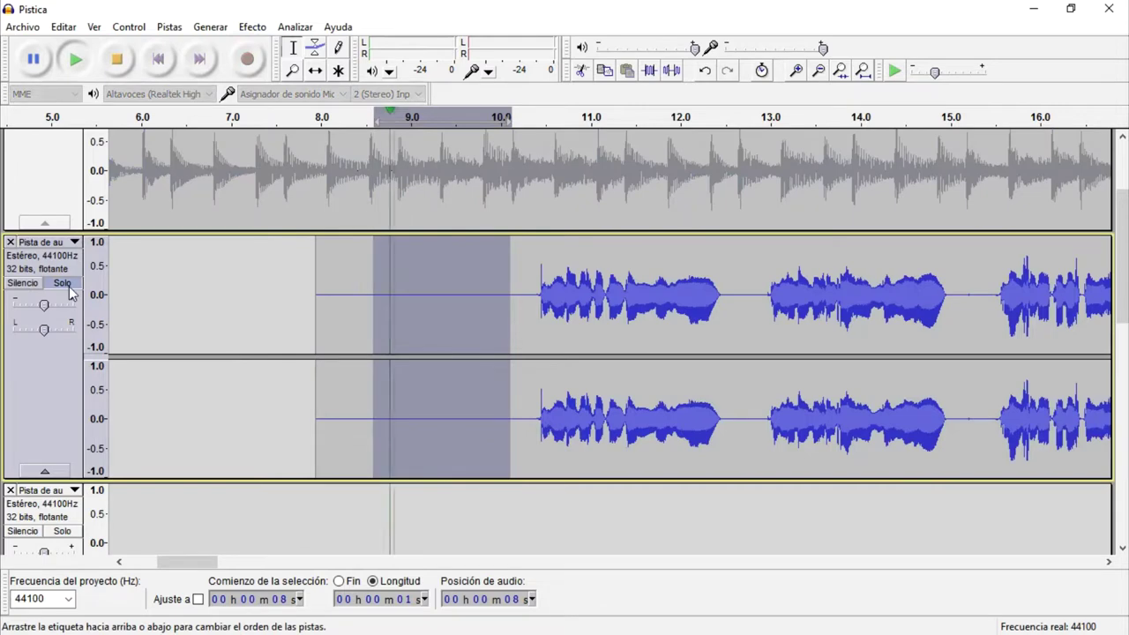
# Apply Antares Auto-Tune VST to the whole first vocal take with key F, scale Minor and a faster retune speed.
pyautogui.doubleClick(574, 315)
pyautogui.click(253, 27)
pyautogui.click(414, 518)
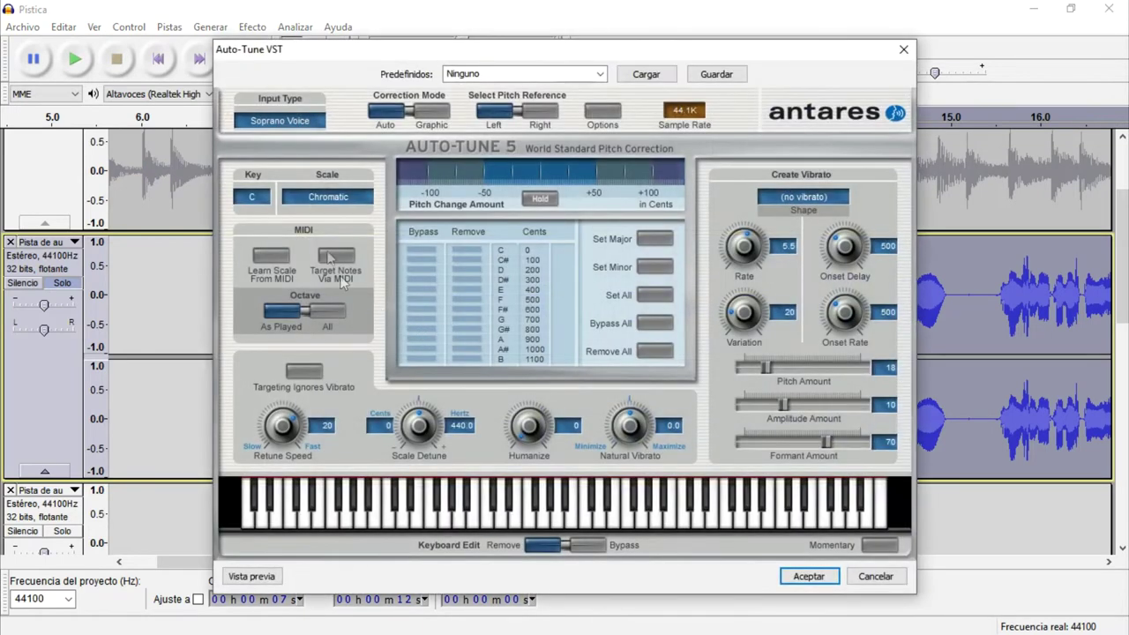
pyautogui.click(273, 199)
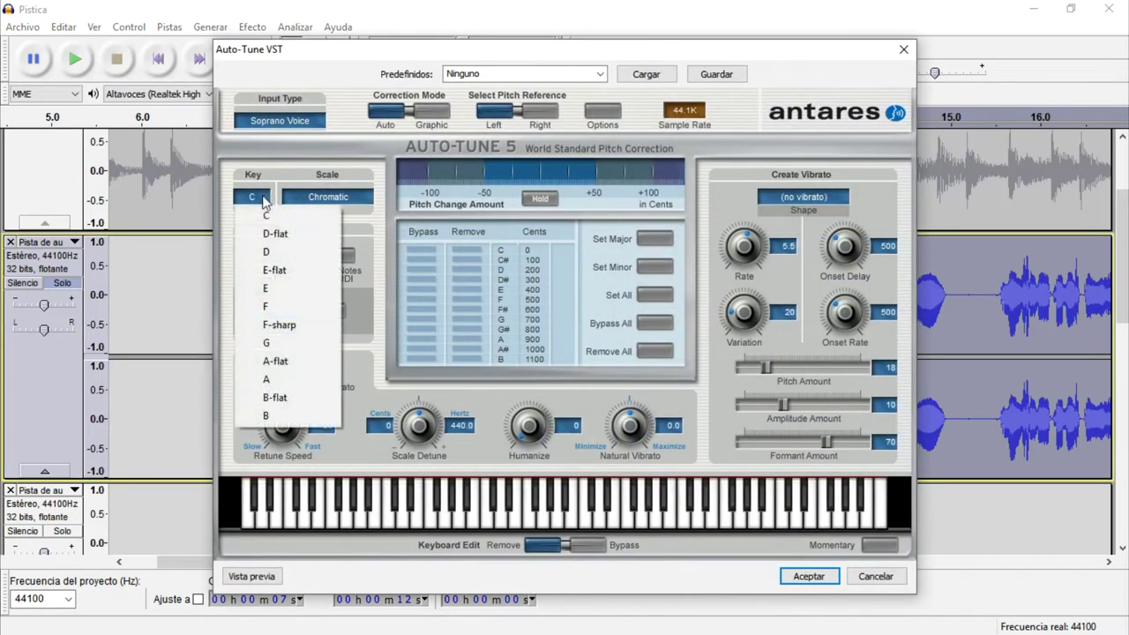
pyautogui.click(284, 305)
pyautogui.click(335, 210)
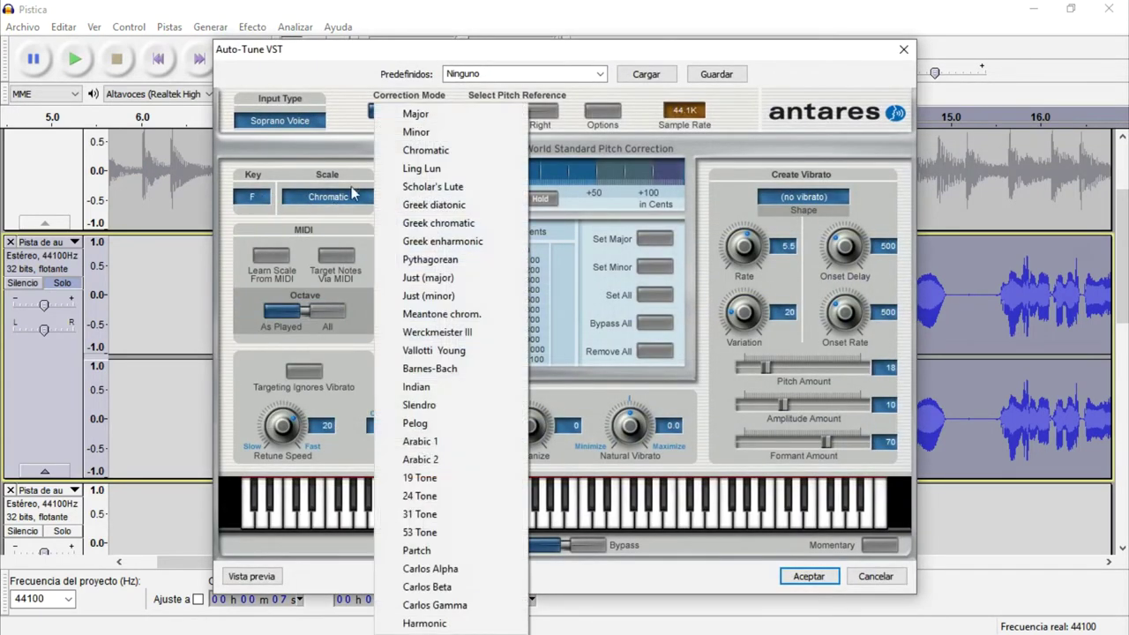
pyautogui.click(432, 134)
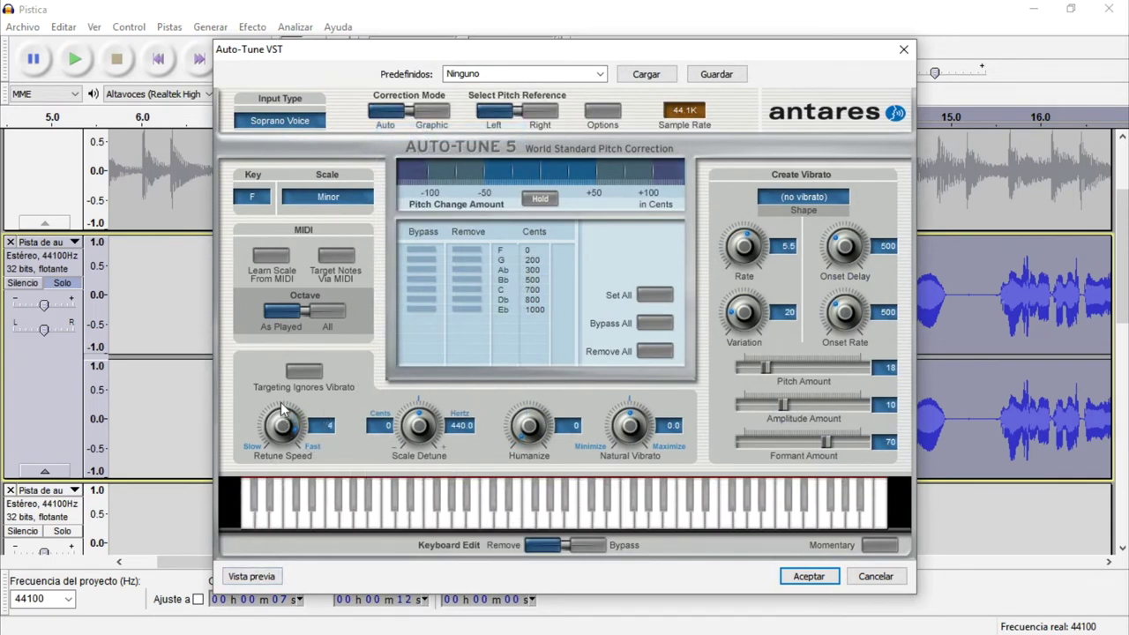
pyautogui.moveTo(281, 407); pyautogui.dragTo(283, 413)
pyautogui.click(819, 577)
# Play the first vocal take from about 9 seconds, turning off its Solo during playback to hear it with the backing track.
pyautogui.hotkey('ctrl', 'f')
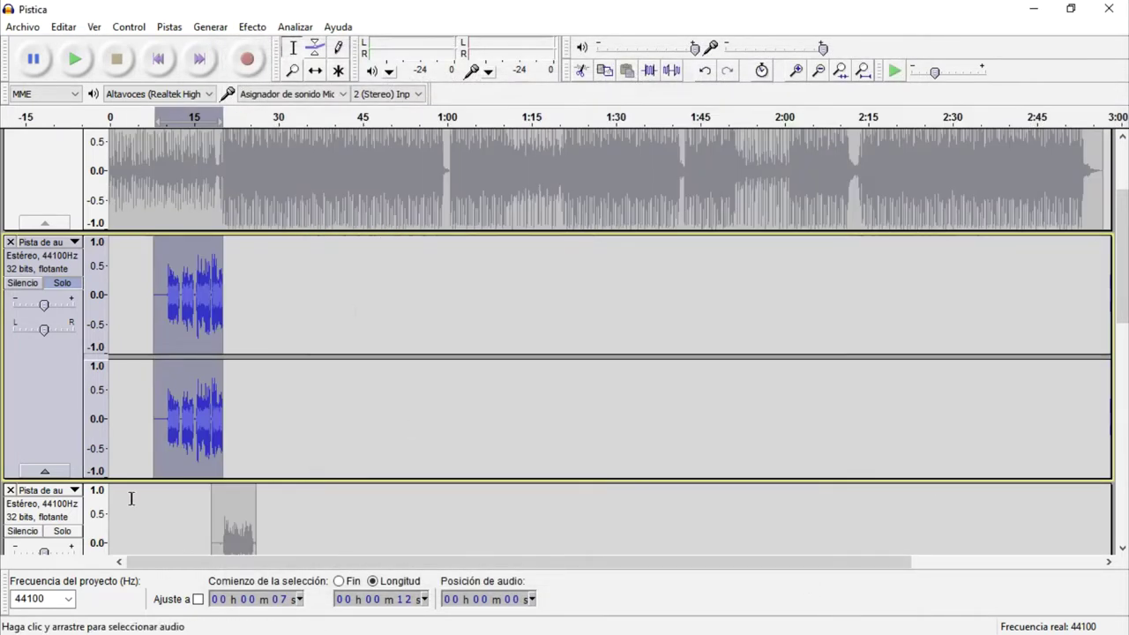
pyautogui.click(168, 319)
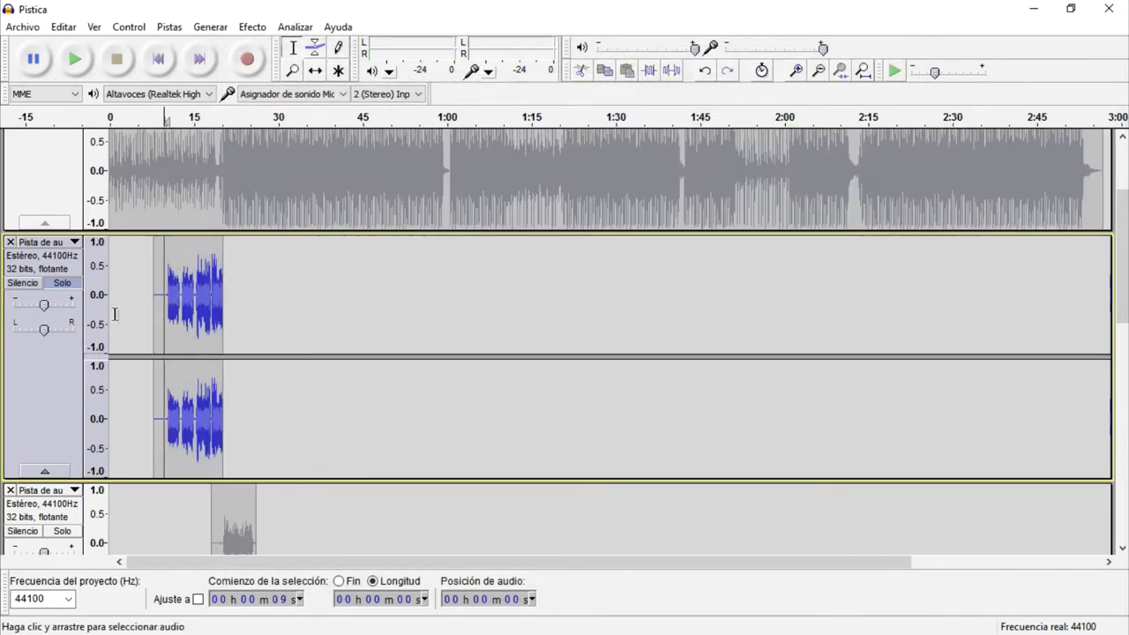
pyautogui.press('space')
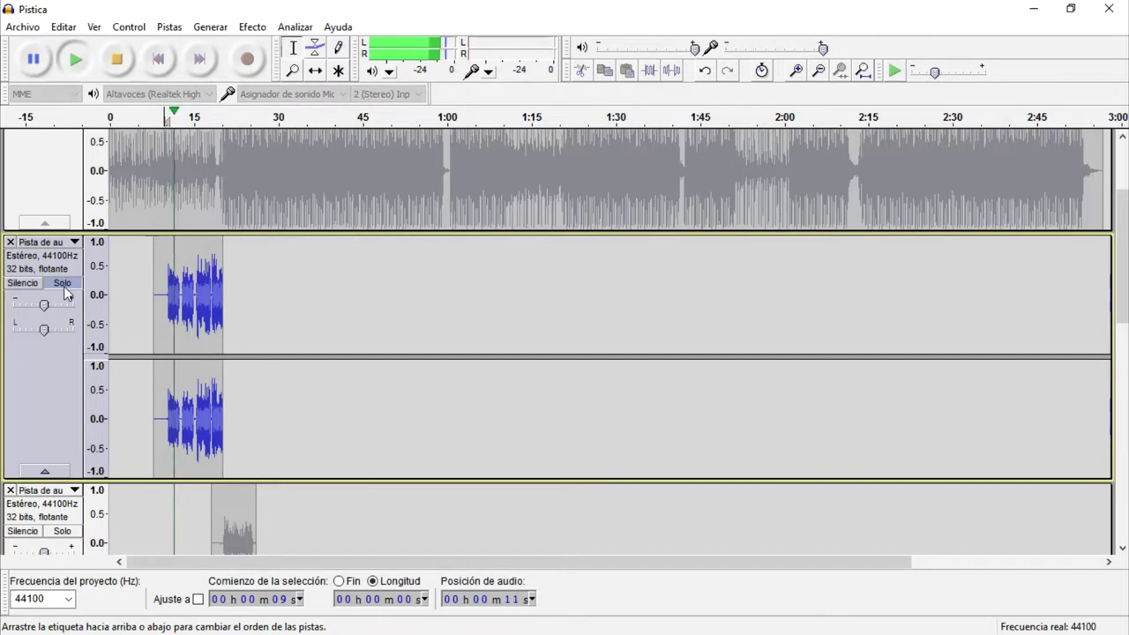
pyautogui.click(64, 285)
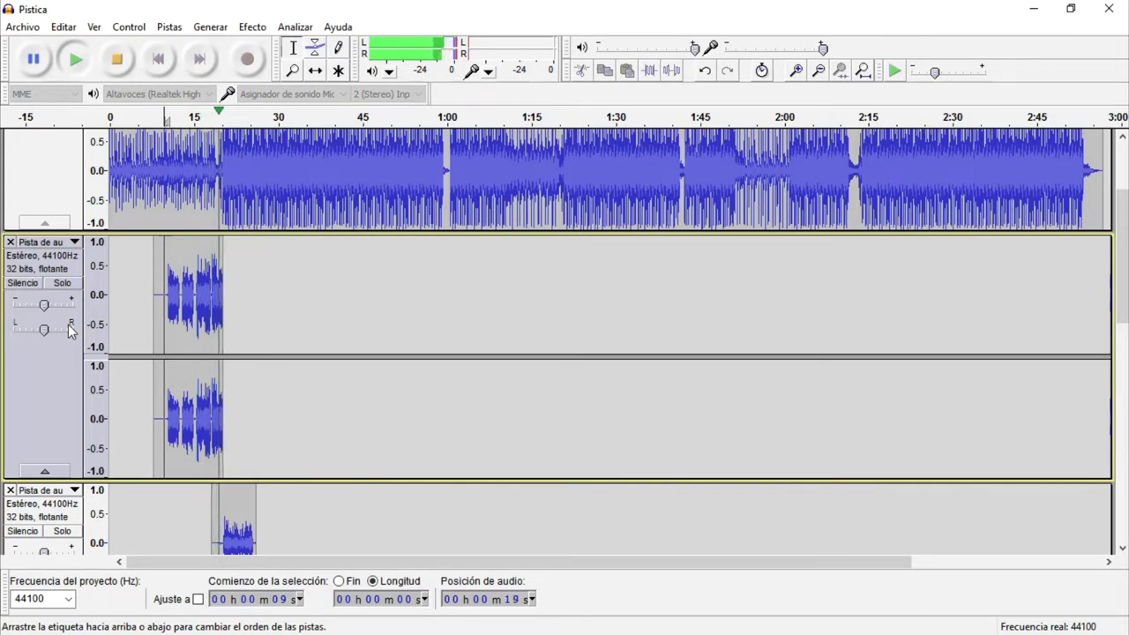
pyautogui.press('space')
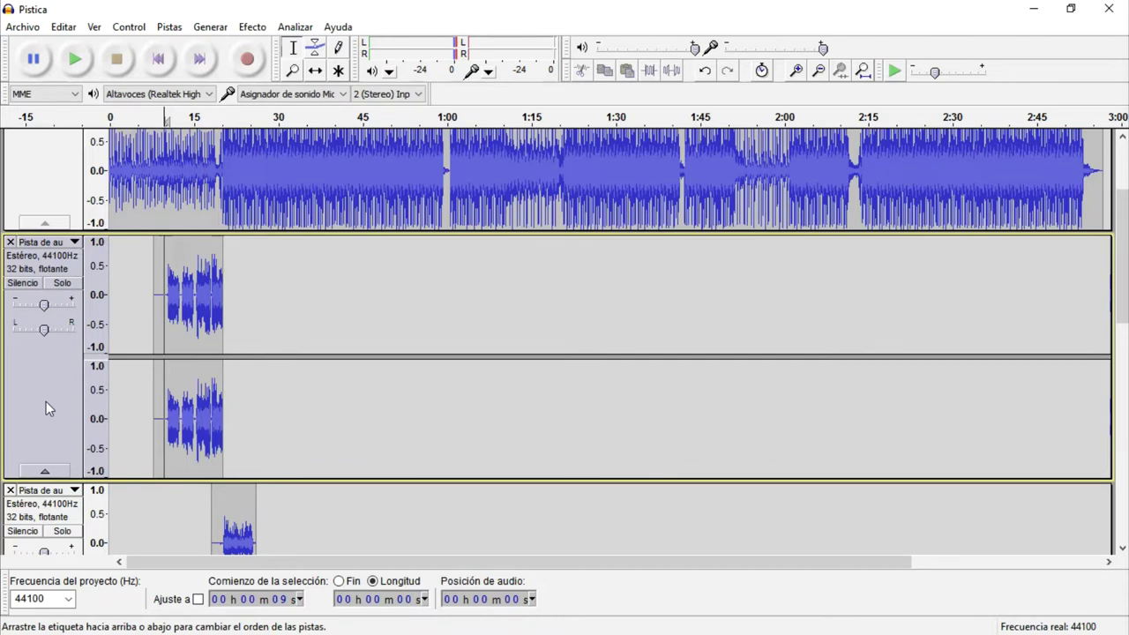
# Select about 8 to 16 seconds of the Pistica backing track and play it briefly.
pyautogui.scroll(3, 373, 446)
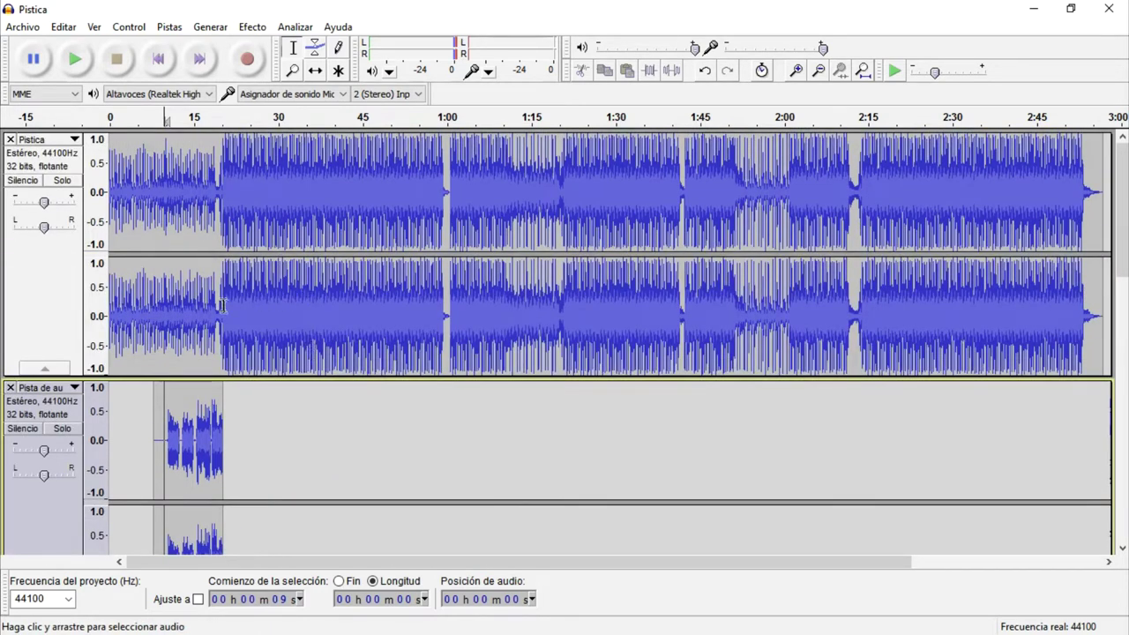
pyautogui.moveTo(155, 317); pyautogui.dragTo(202, 318)
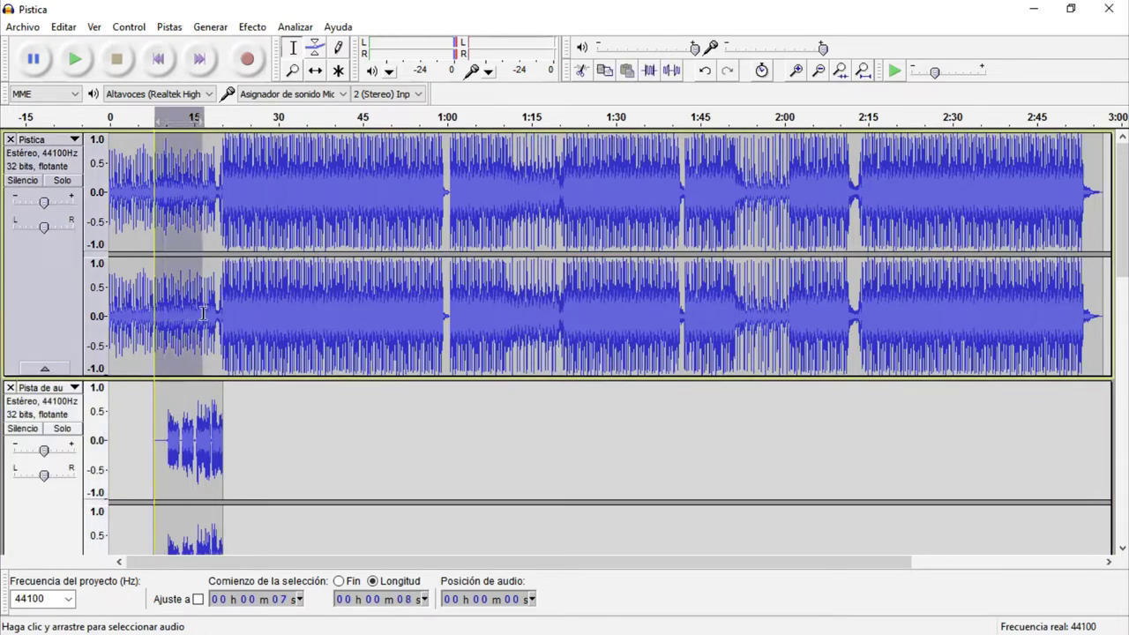
pyautogui.press('space')
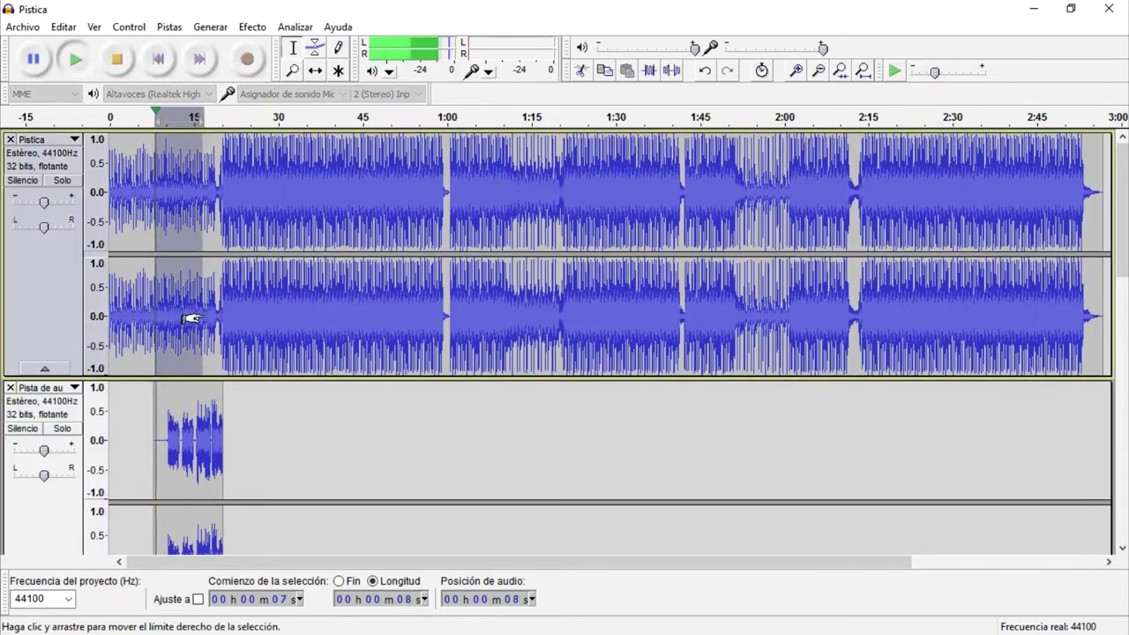
pyautogui.press('space')
# Select about 22 seconds of the Pistica backing track starting near 2:18 and play part of it.
pyautogui.click(244, 302)
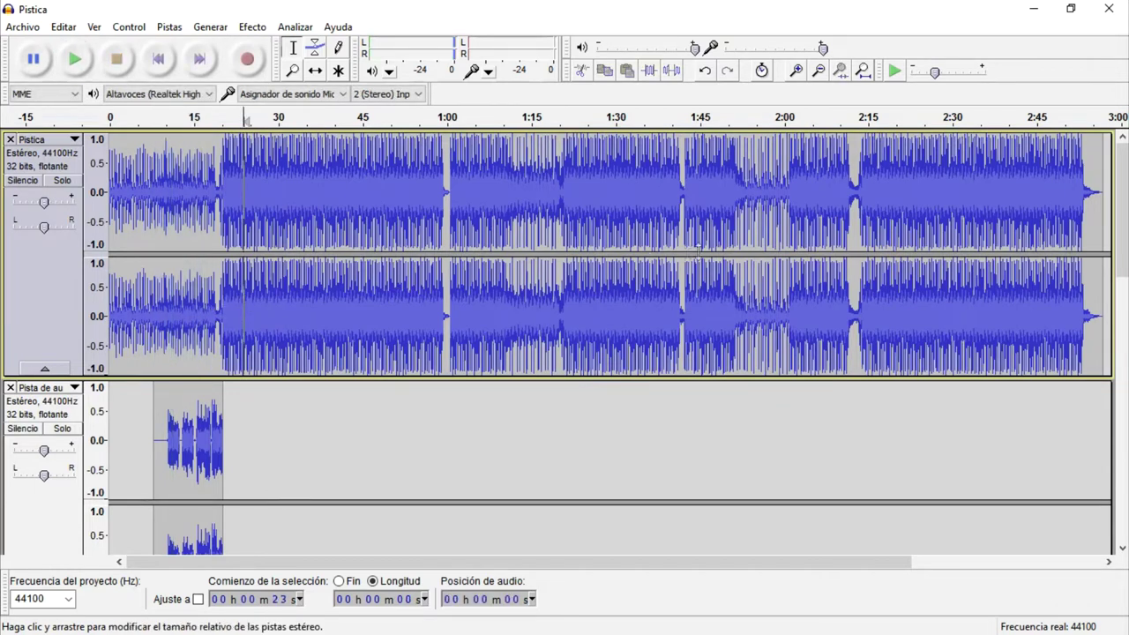
pyautogui.moveTo(889, 291); pyautogui.dragTo(1010, 336)
pyautogui.press('space')
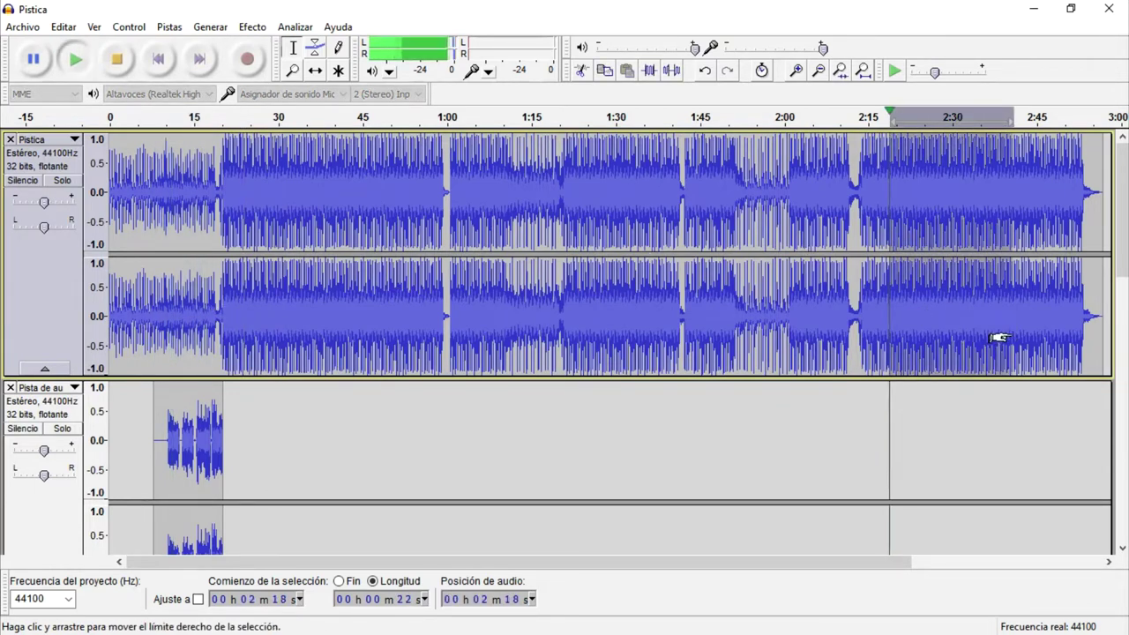
pyautogui.press('space')
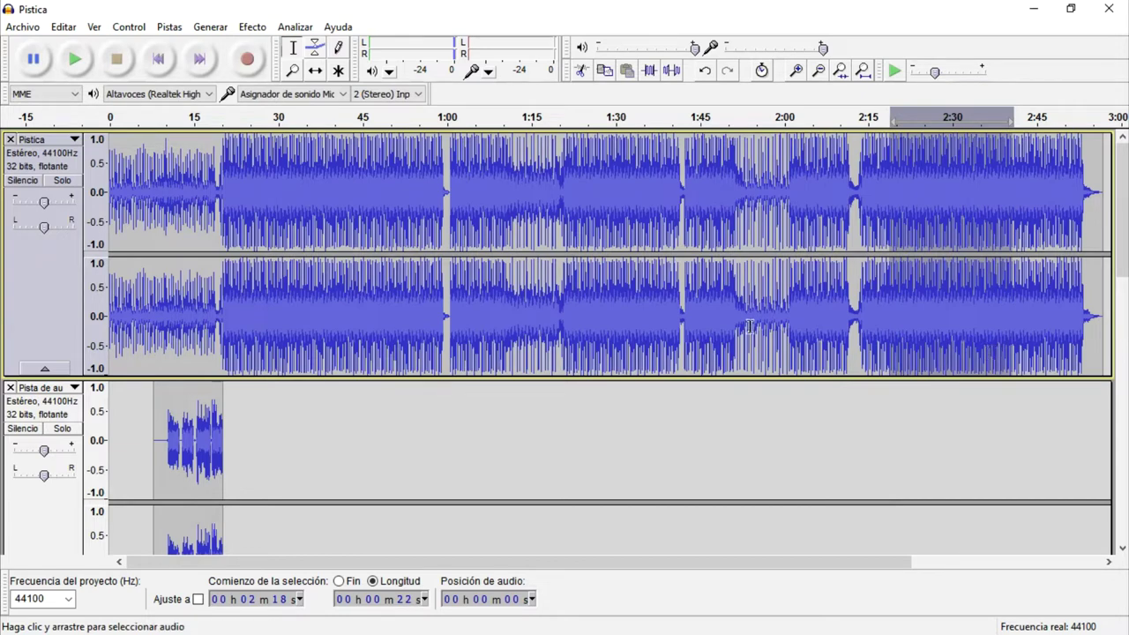
# Place the cursor at about 9 seconds in the first vocal take and play the mix from there.
pyautogui.click(208, 458)
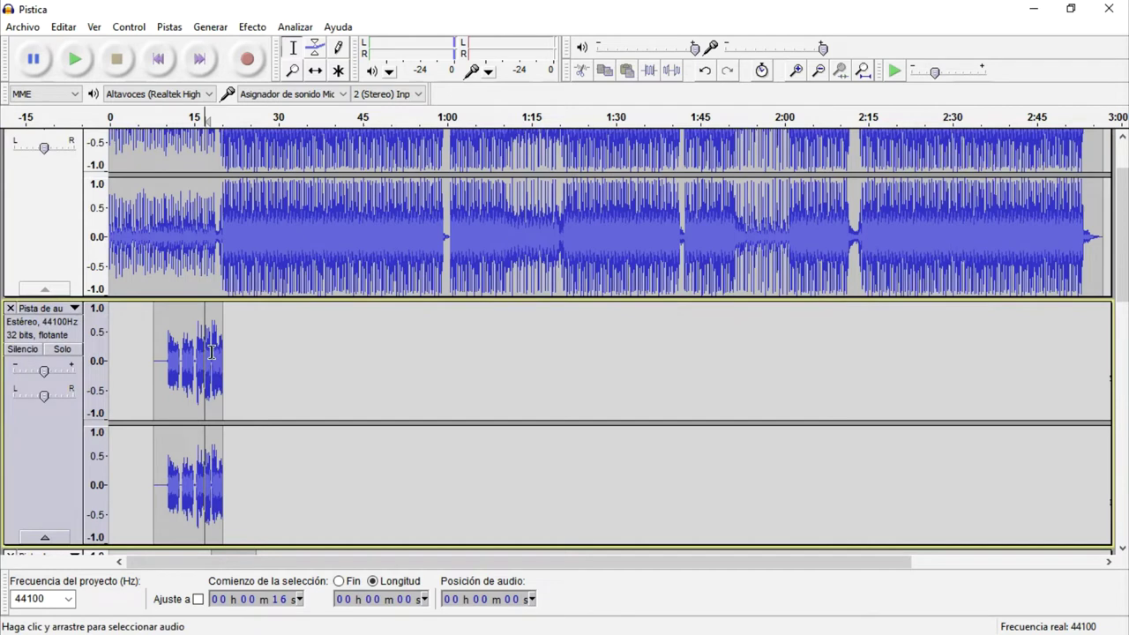
pyautogui.doubleClick(165, 354)
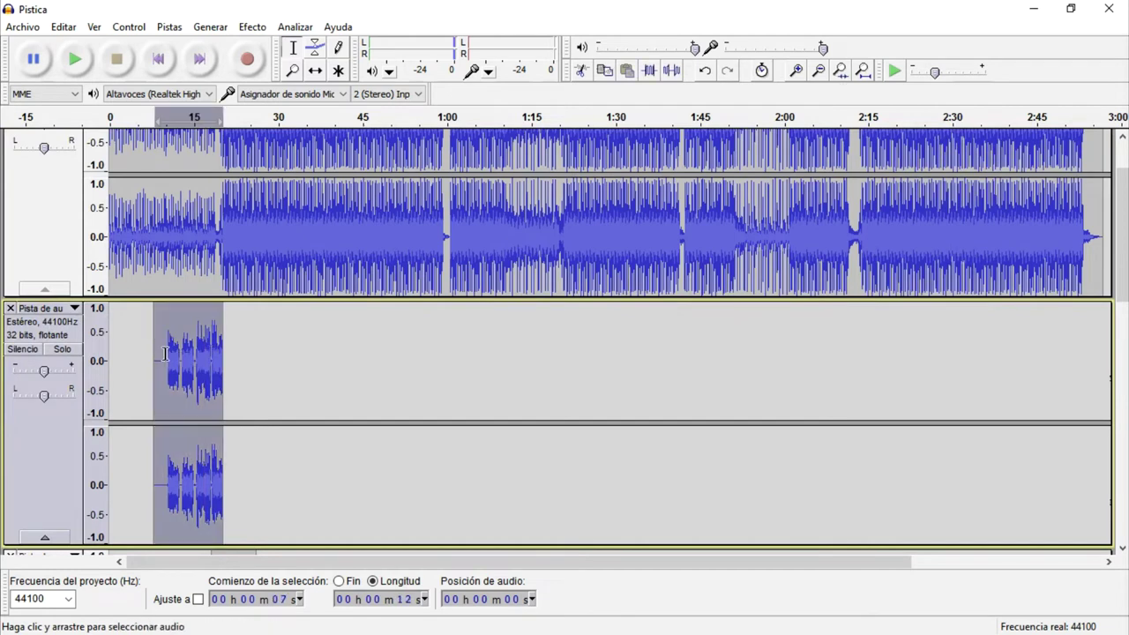
pyautogui.click(166, 357)
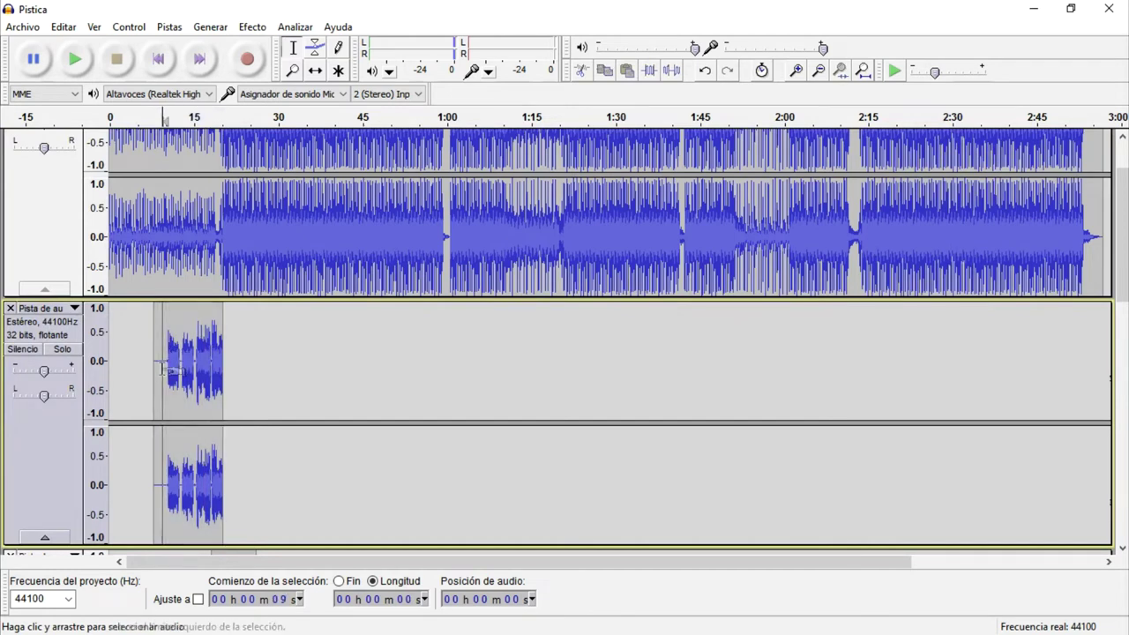
pyautogui.press('space')
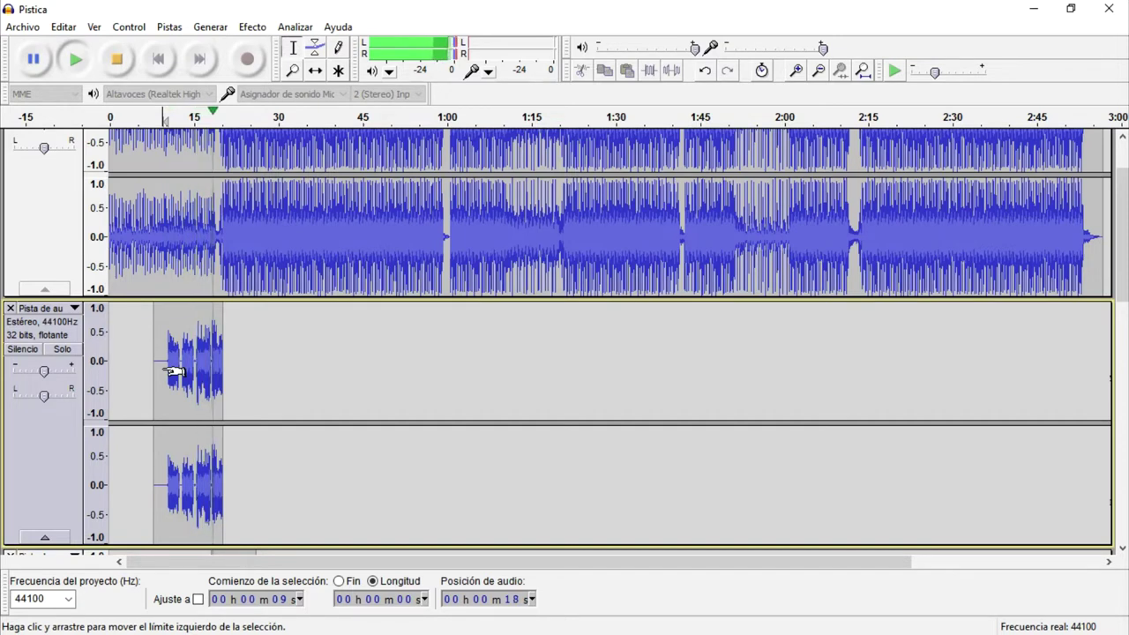
pyautogui.press('space')
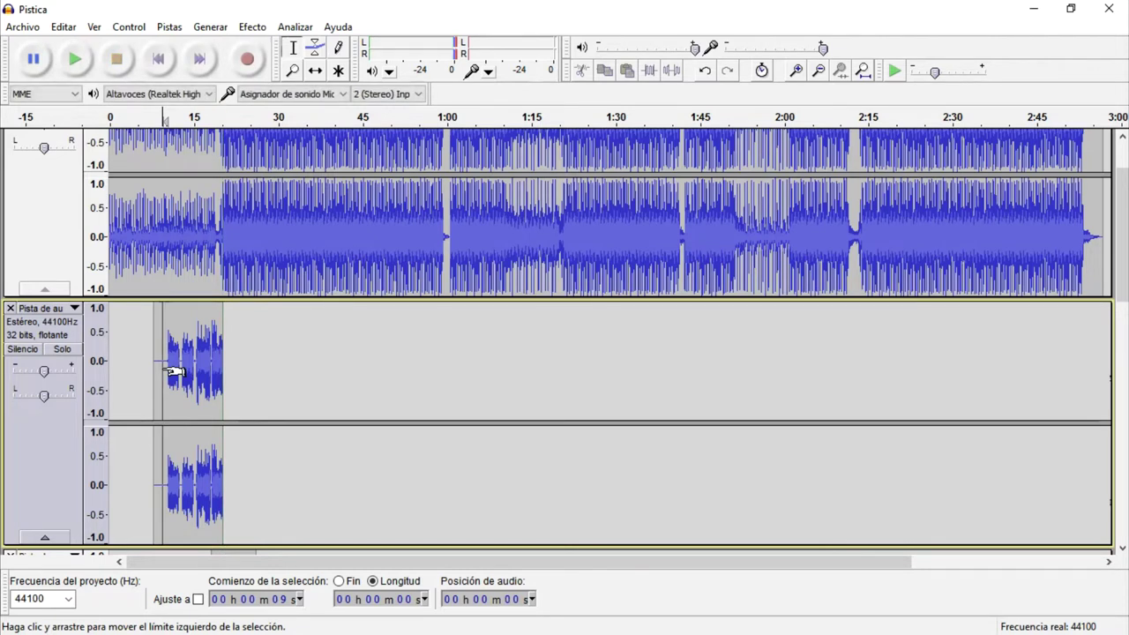
# Select the whole clip of the first vocal take and duplicate it onto a new track below the others.
pyautogui.doubleClick(187, 367)
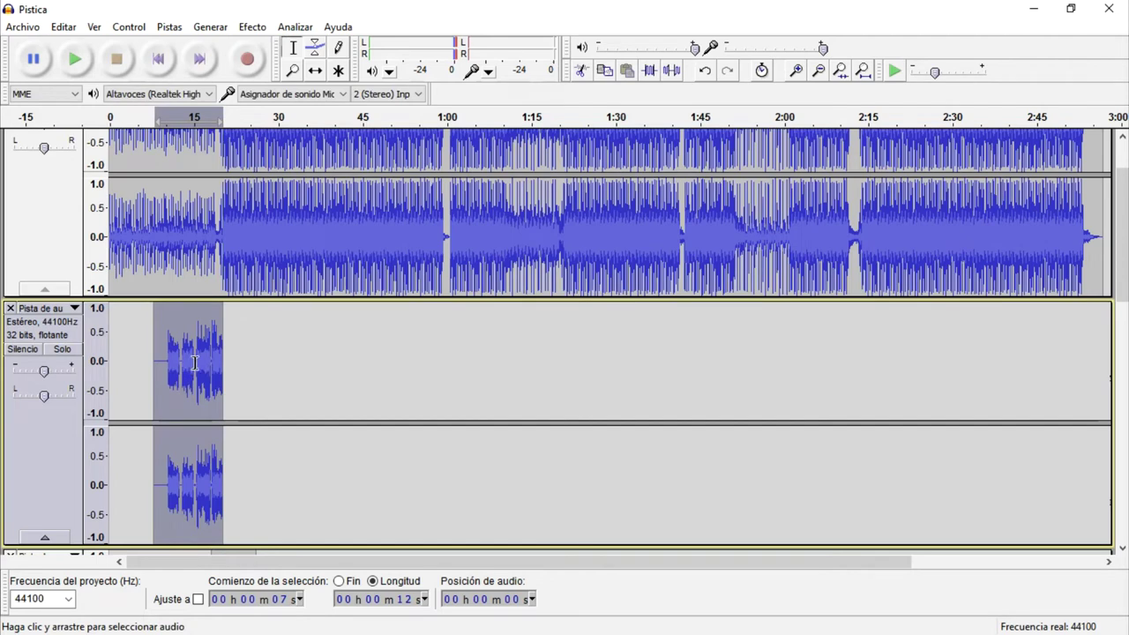
pyautogui.scroll(-6, 203, 365)
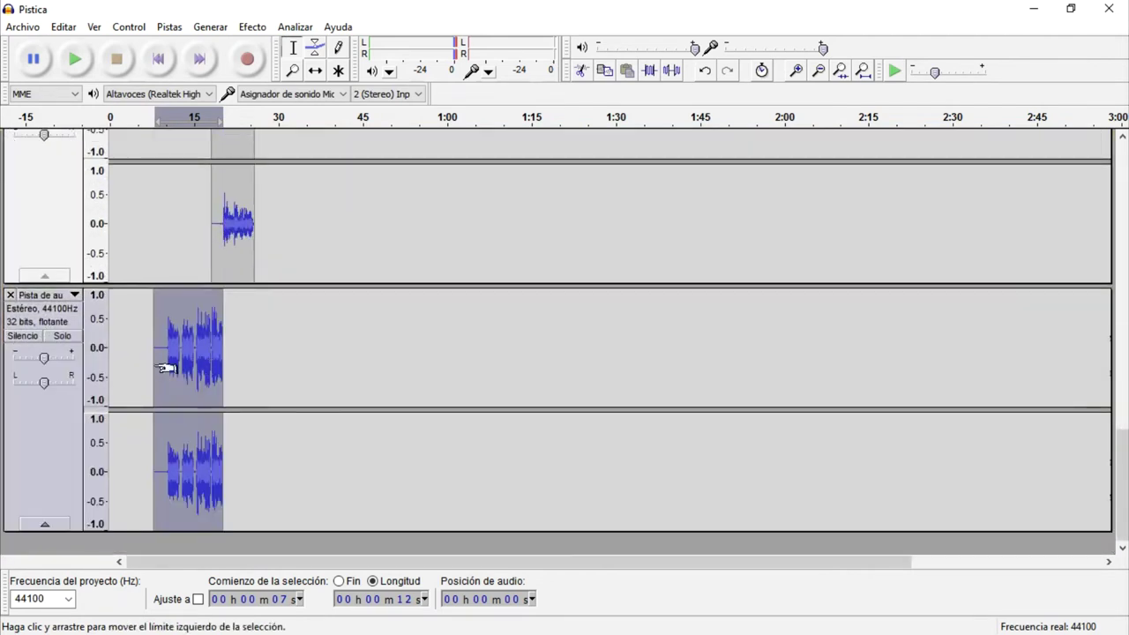
# Apply the Delay effect to the duplicated vocal take with regular type, 6.0 dB decay, 0.50 s delay time, no pitch change and 5 echoes.
pyautogui.click(65, 452)
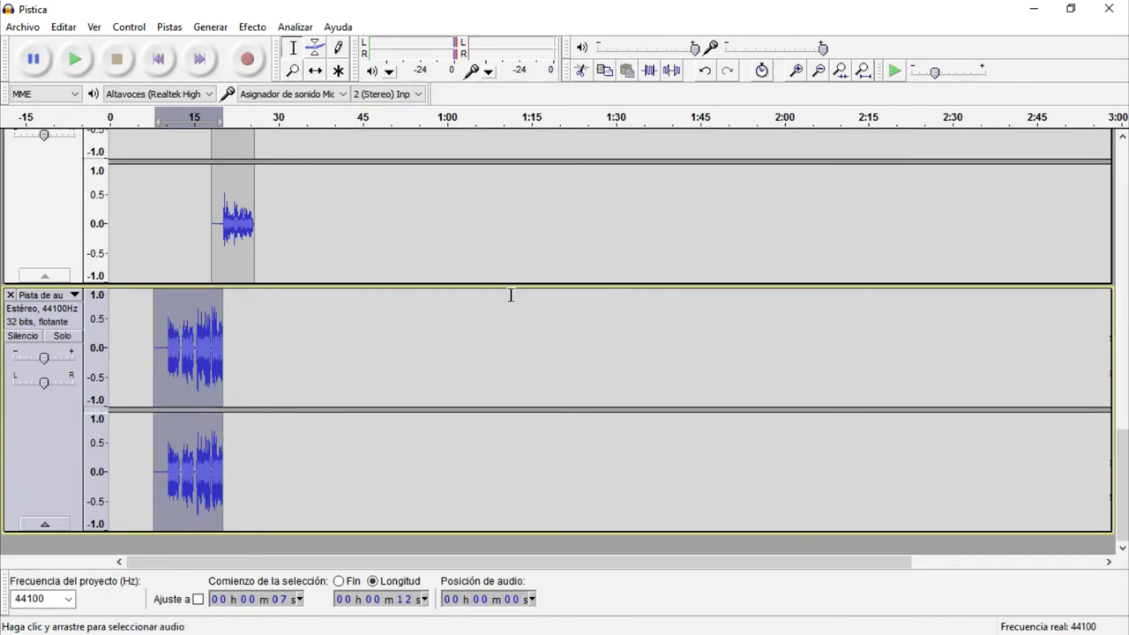
pyautogui.click(252, 26)
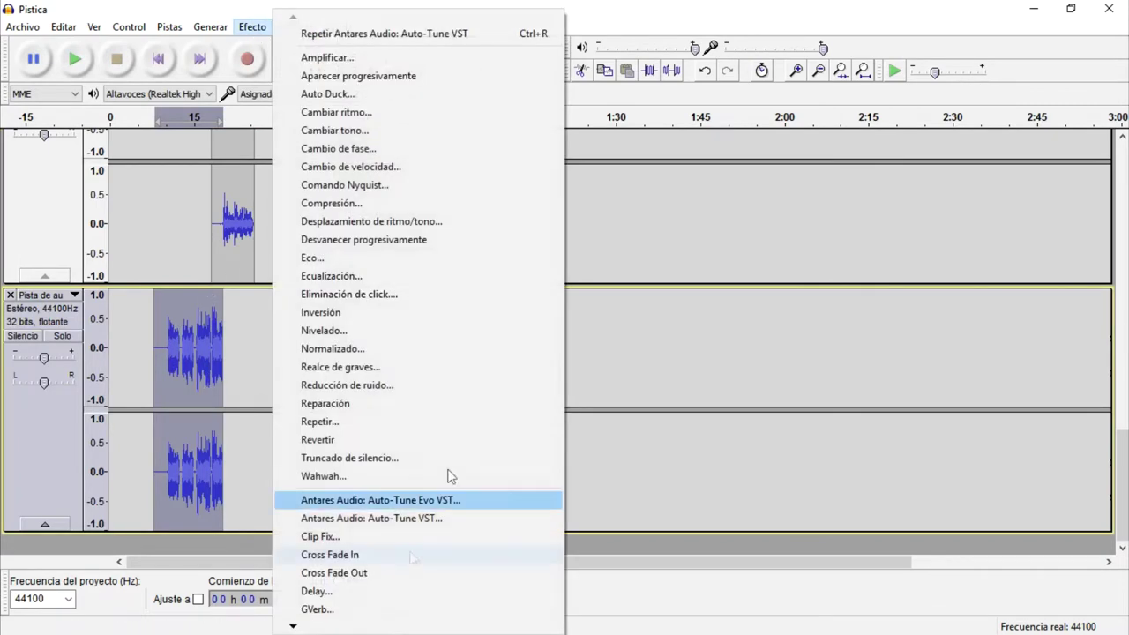
pyautogui.click(348, 590)
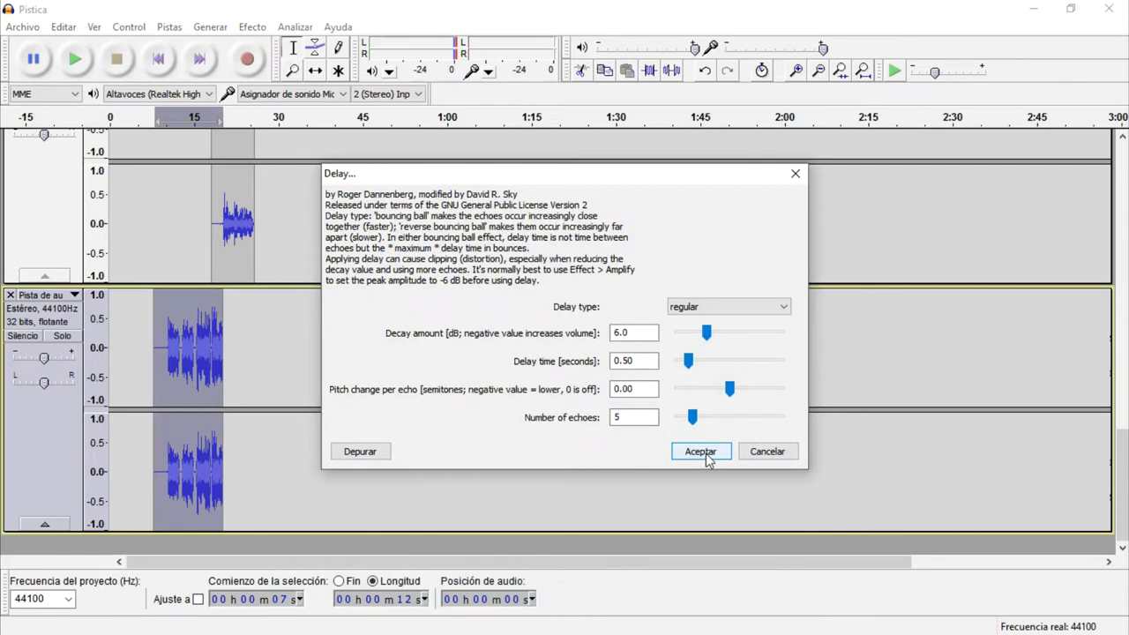
pyautogui.click(702, 452)
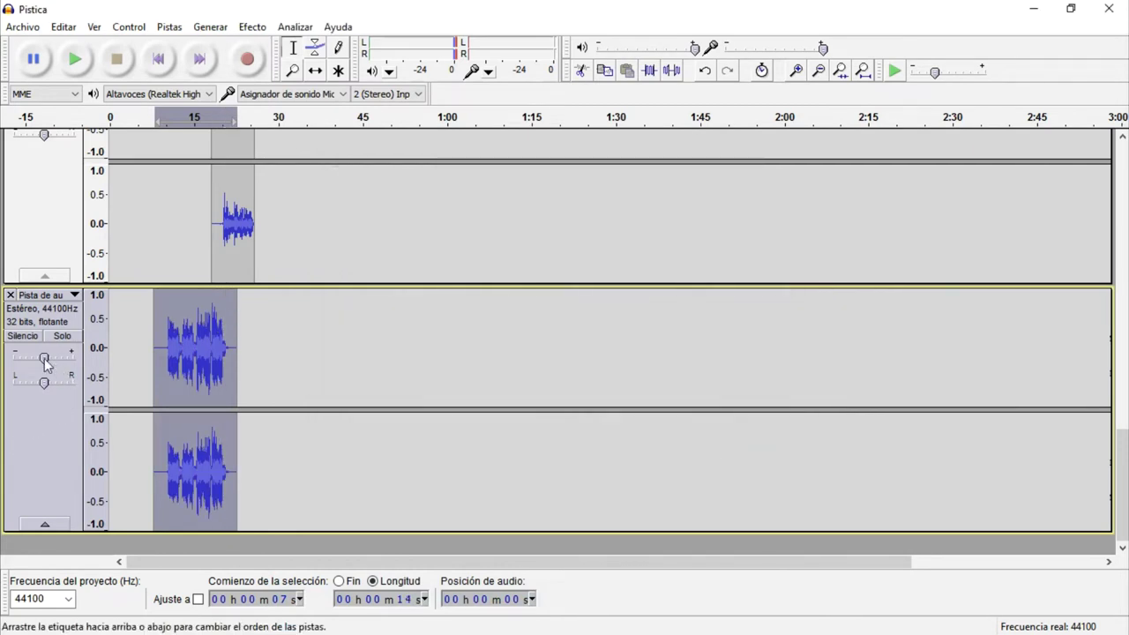
# Lower the delayed duplicate's track gain and set the first vocal take's gain to -5 dB.
pyautogui.doubleClick(44, 358)
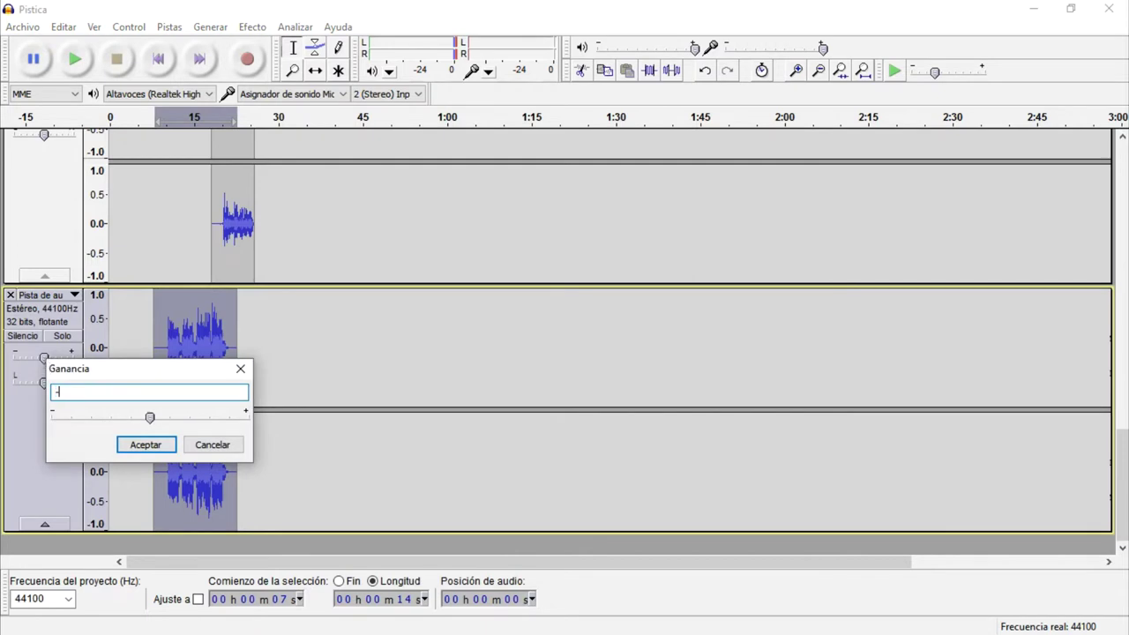
pyautogui.press('Return')
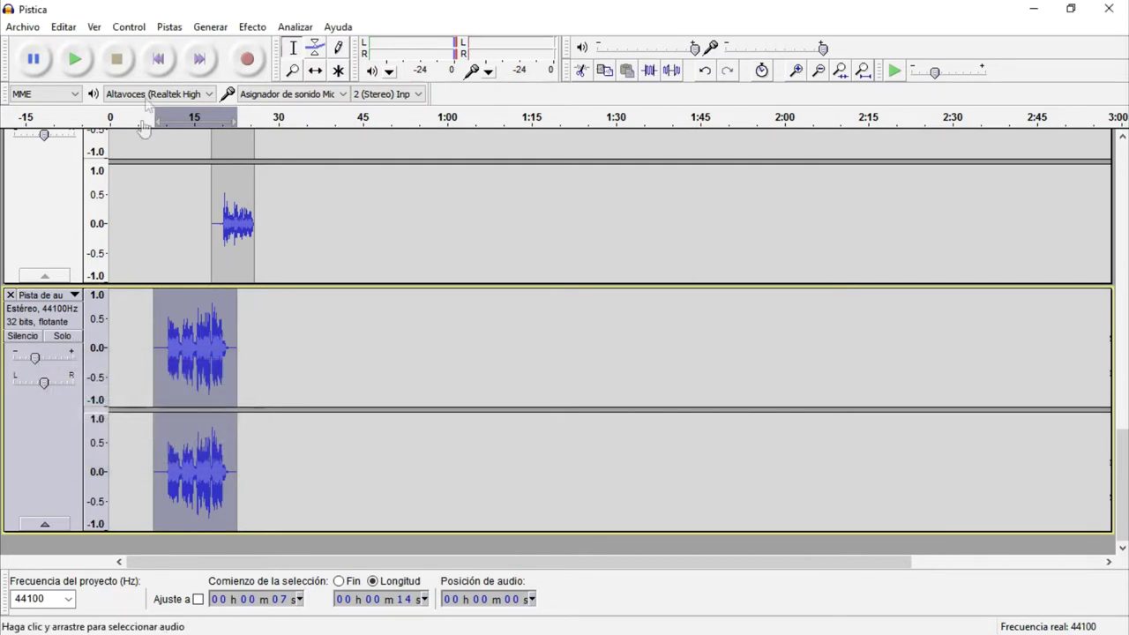
pyautogui.scroll(5, 139, 232)
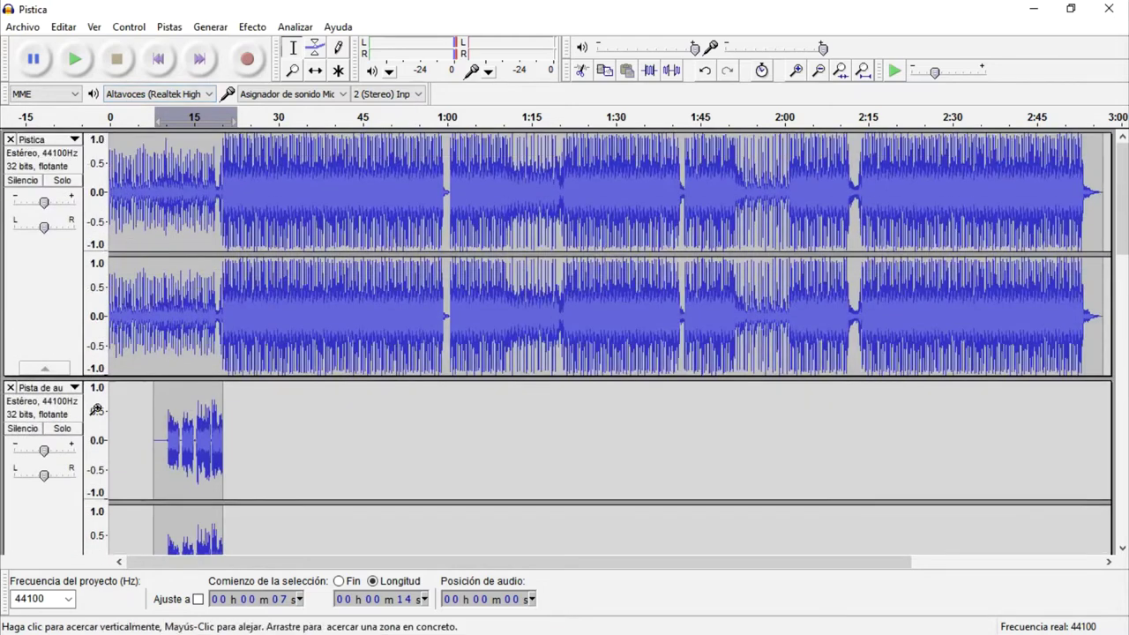
pyautogui.doubleClick(44, 450)
pyautogui.press('Return')
# Move the delayed duplicate track up so it sits directly below the first vocal take, shown at full height.
pyautogui.scroll(-5, 71, 510)
pyautogui.click(70, 510)
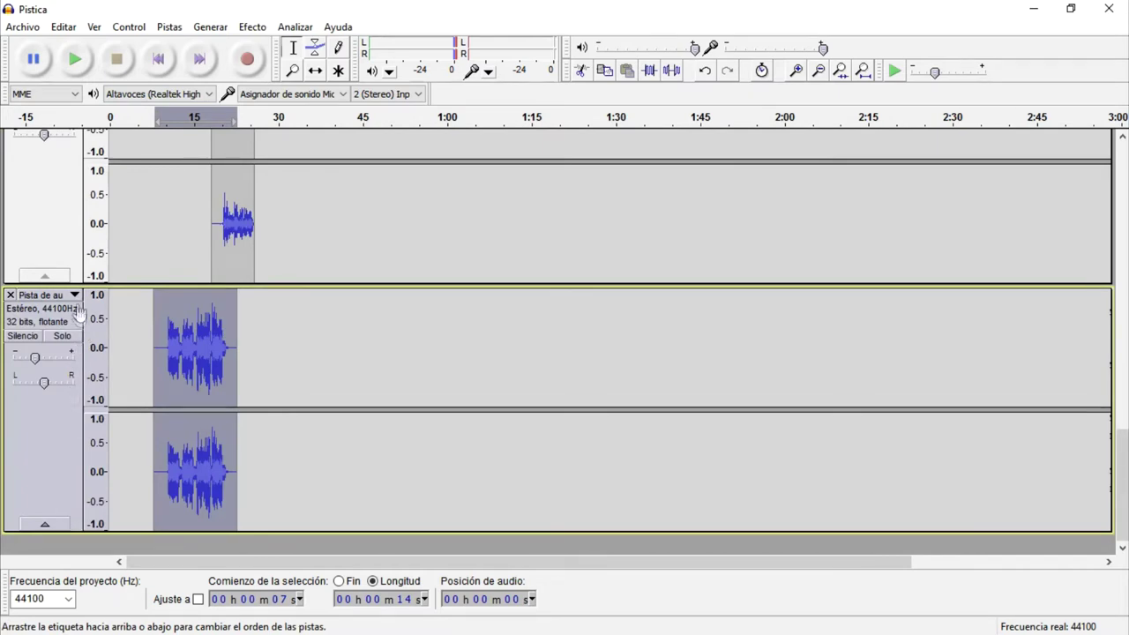
pyautogui.moveTo(78, 316); pyautogui.dragTo(70, 115)
pyautogui.moveTo(69, 10); pyautogui.dragTo(50, 480)
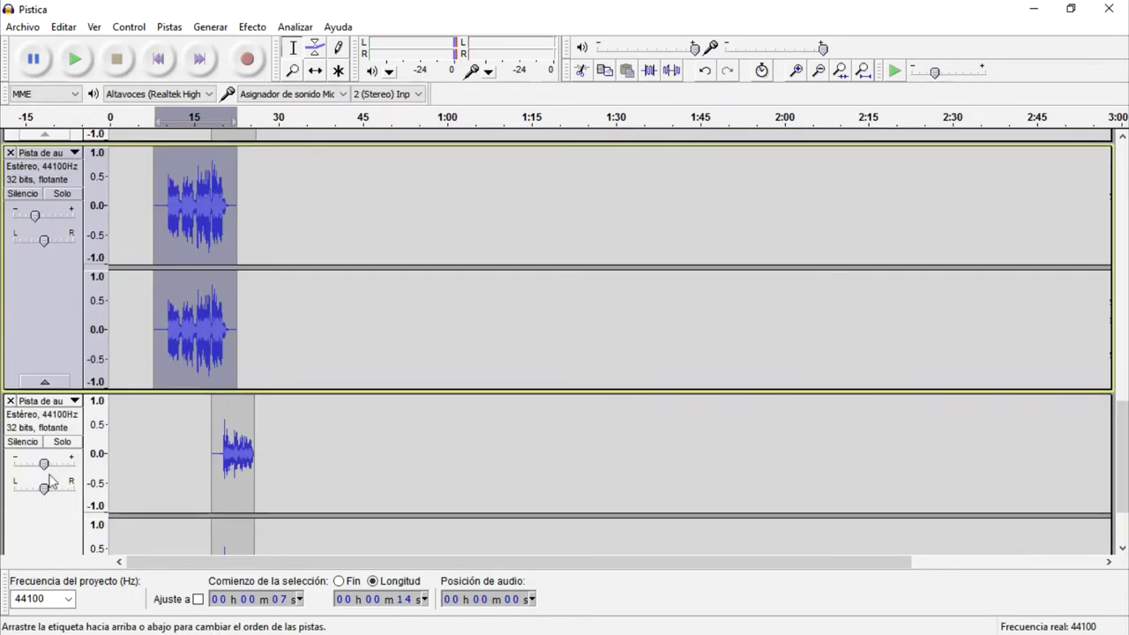
pyautogui.click(53, 384)
pyautogui.moveTo(56, 391); pyautogui.dragTo(50, 428)
pyautogui.moveTo(20, 240); pyautogui.dragTo(41, 226)
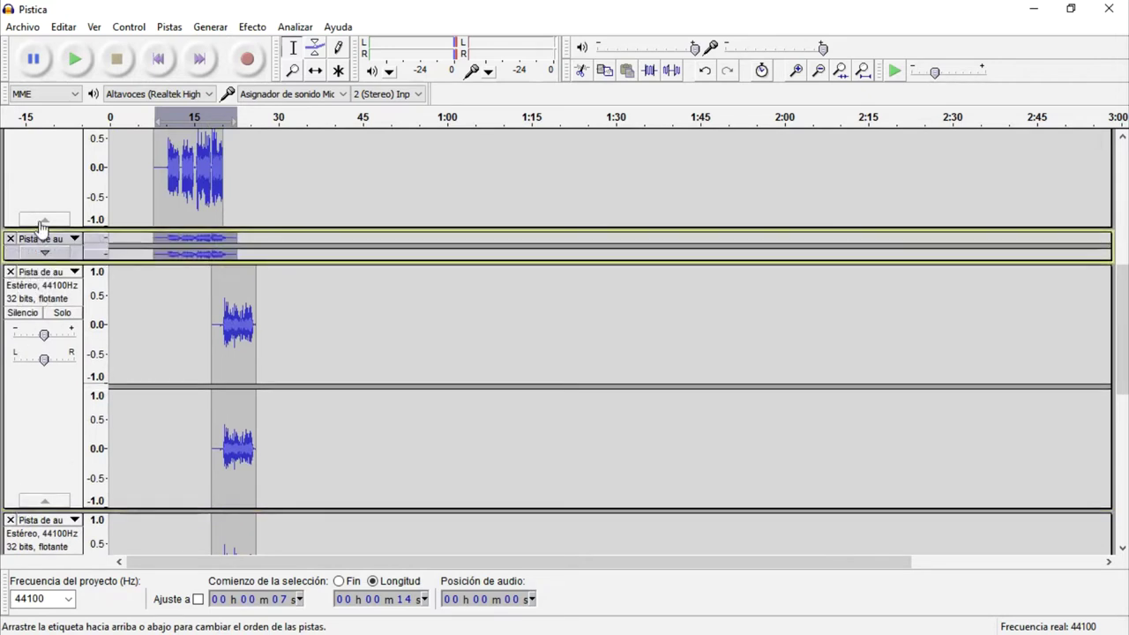
pyautogui.click(41, 252)
# Place the cursor at about 8 seconds in the delayed duplicate and play the mix from there.
pyautogui.click(164, 313)
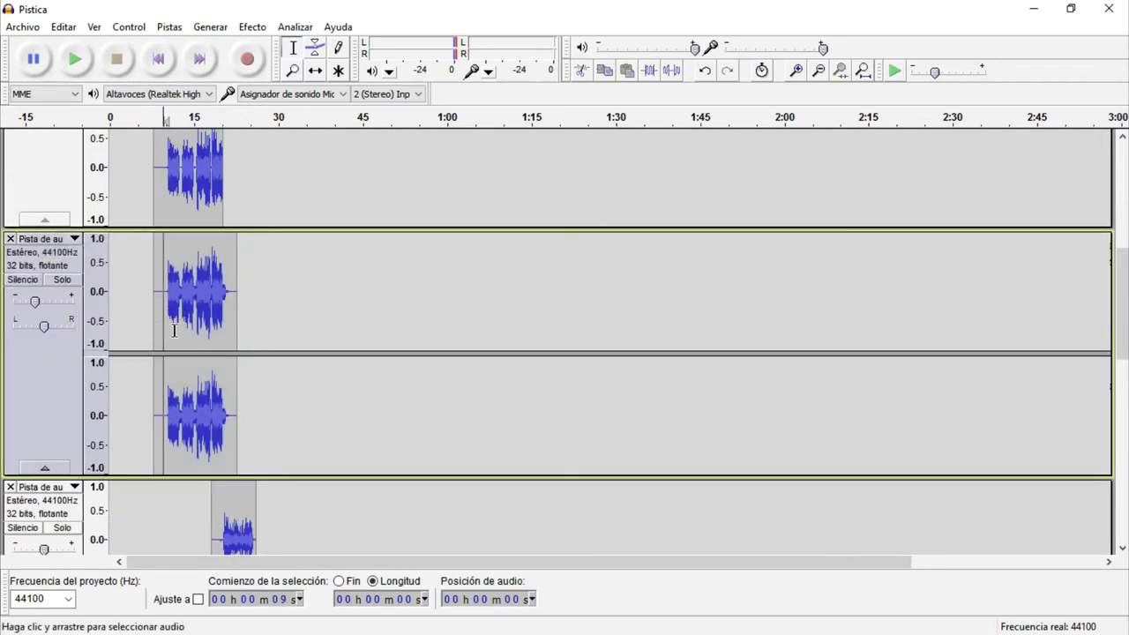
pyautogui.click(158, 321)
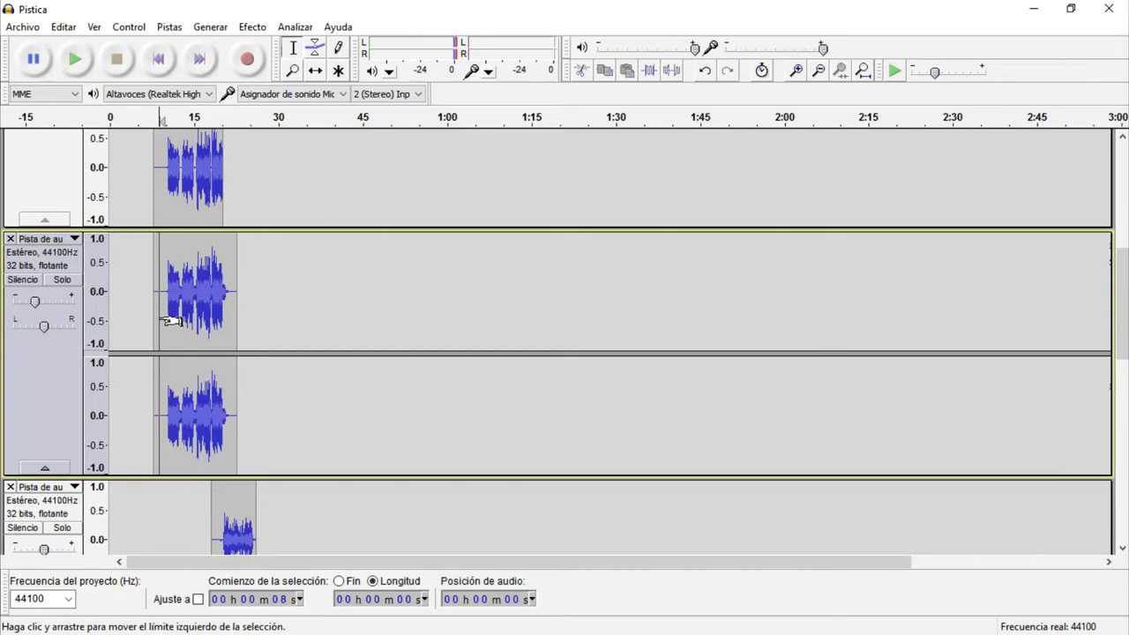
pyautogui.press('space')
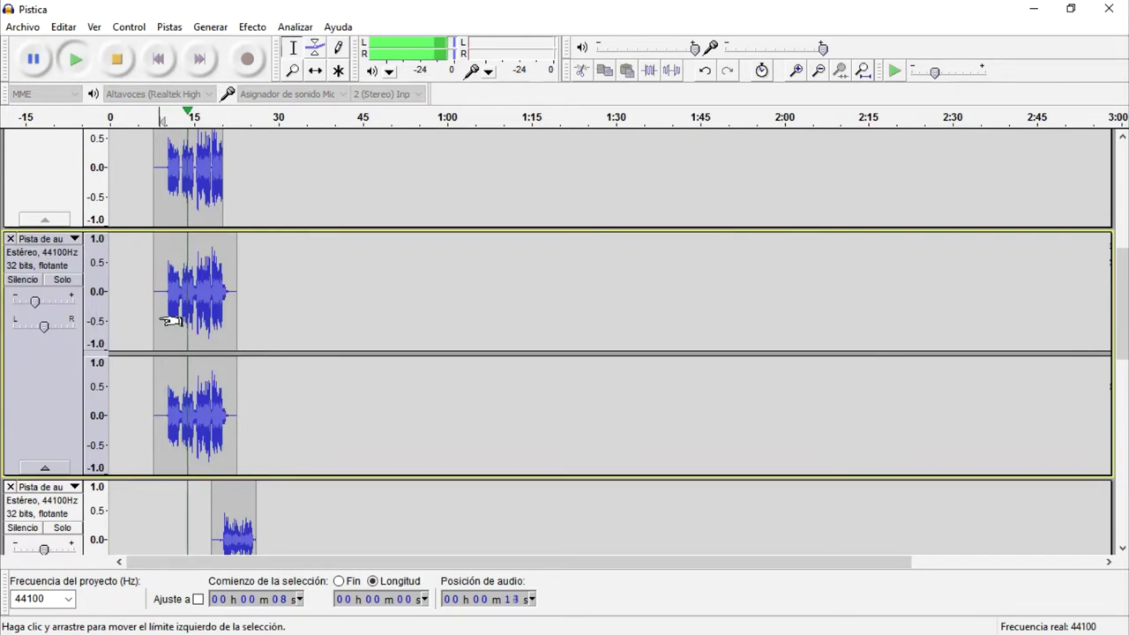
pyautogui.scroll(-1, 170, 321)
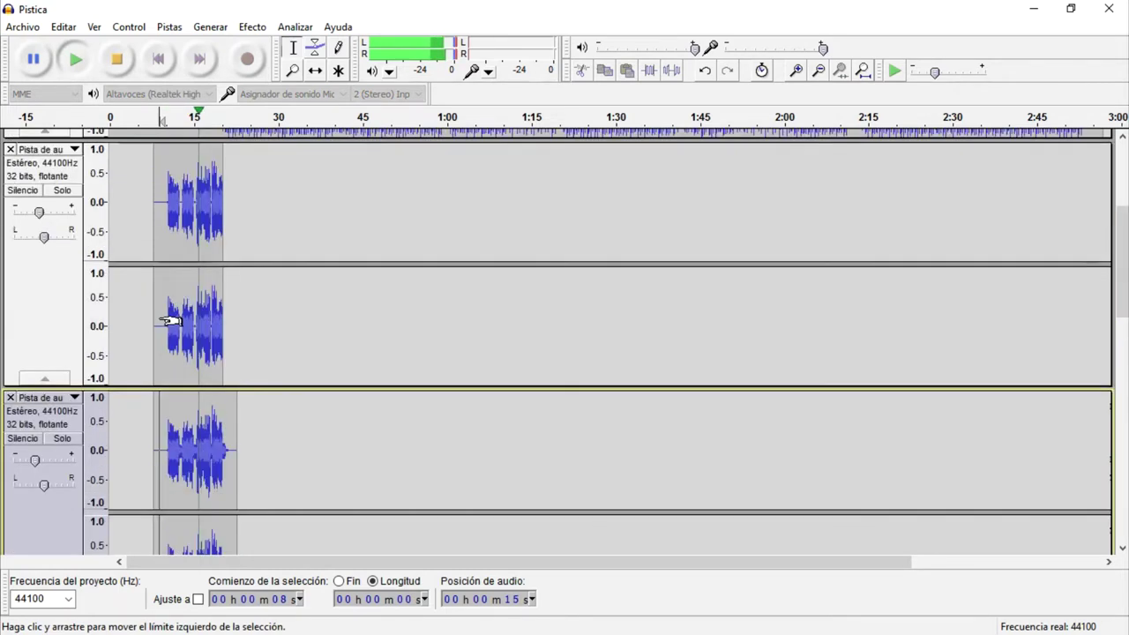
# Lower the first vocal take's gain during playback, bringing it down to -10 dB.
pyautogui.doubleClick(39, 212)
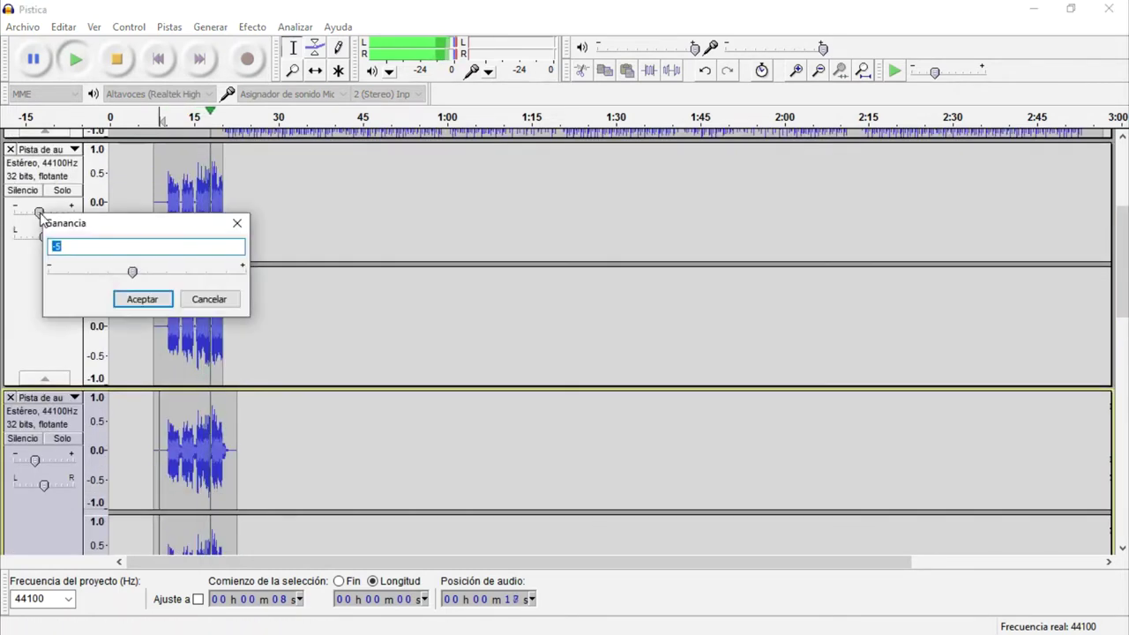
pyautogui.press('Return')
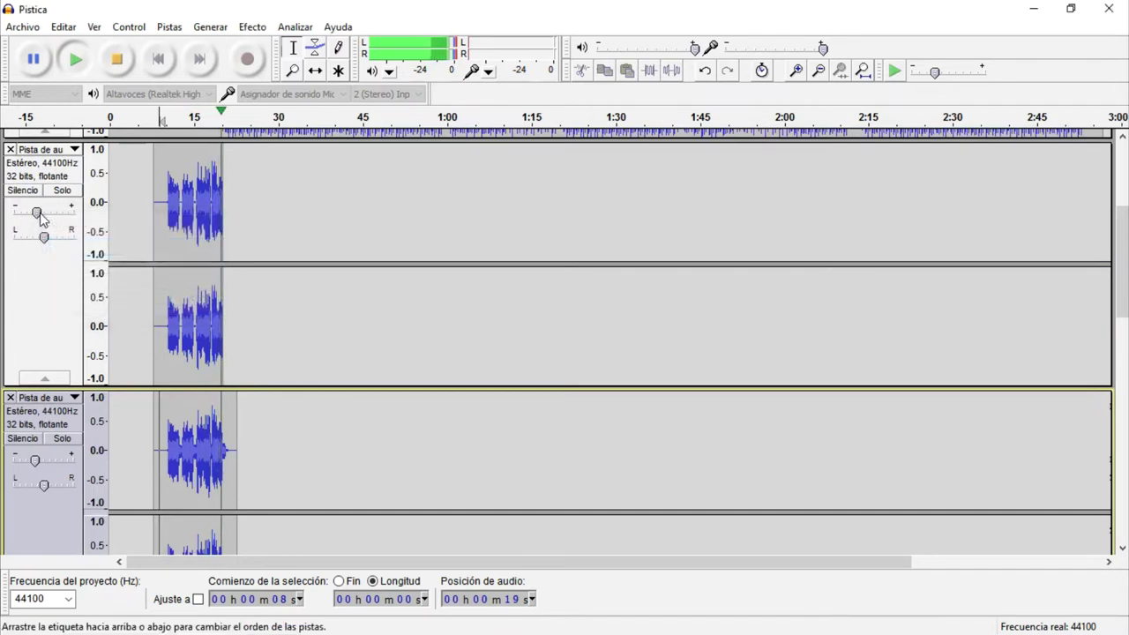
pyautogui.doubleClick(37, 213)
pyautogui.write('-10')
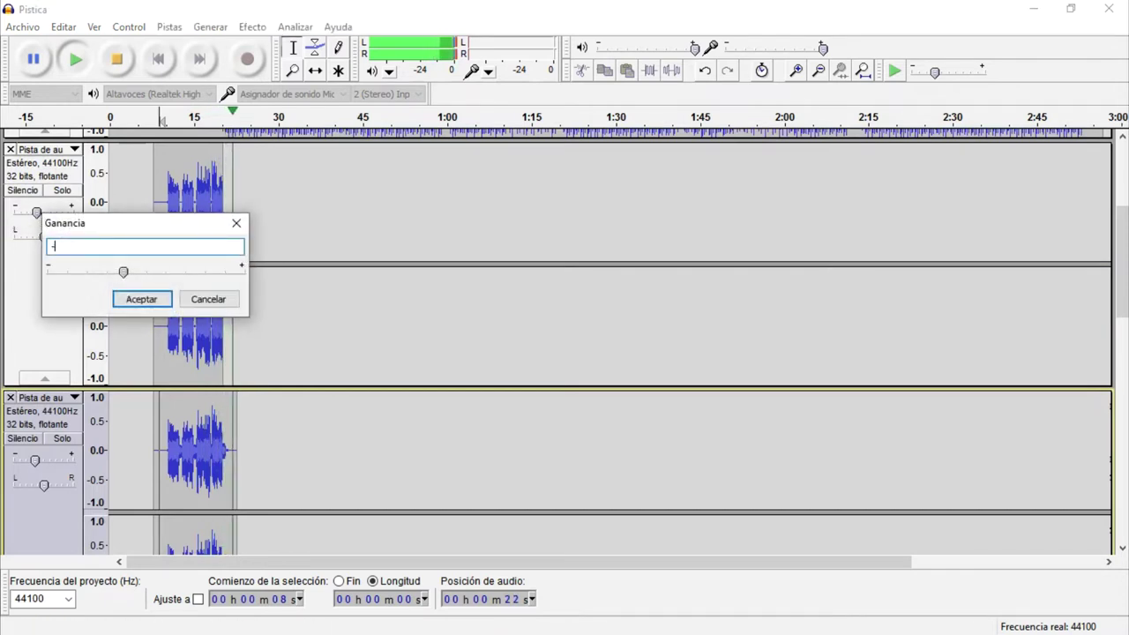
pyautogui.click(122, 302)
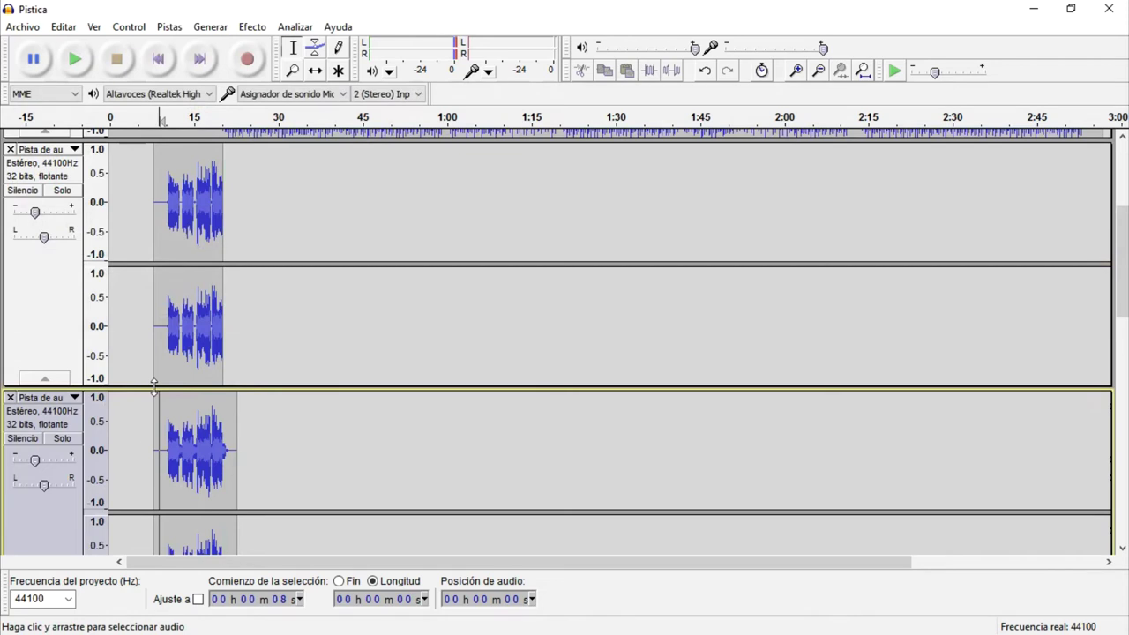
# Select about 7 to 22 seconds across the first vocal take and its delayed duplicate, and mute the remaining vocal takes below them.
pyautogui.moveTo(153, 451); pyautogui.dragTo(235, 379)
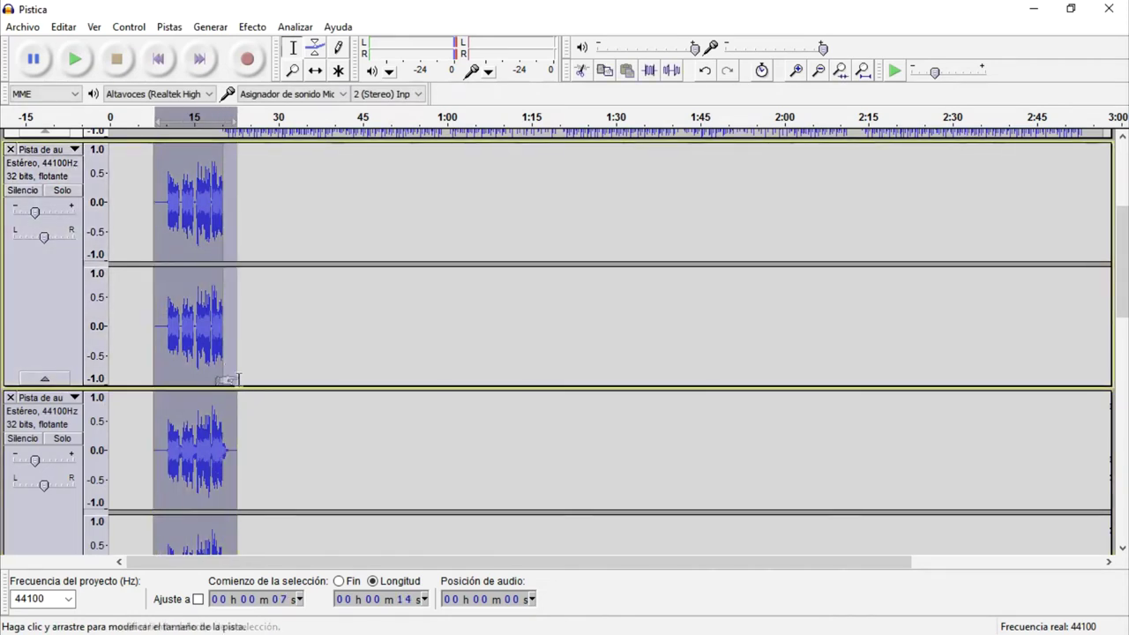
pyautogui.scroll(-3, 231, 402)
pyautogui.click(39, 370)
pyautogui.scroll(-5, 41, 372)
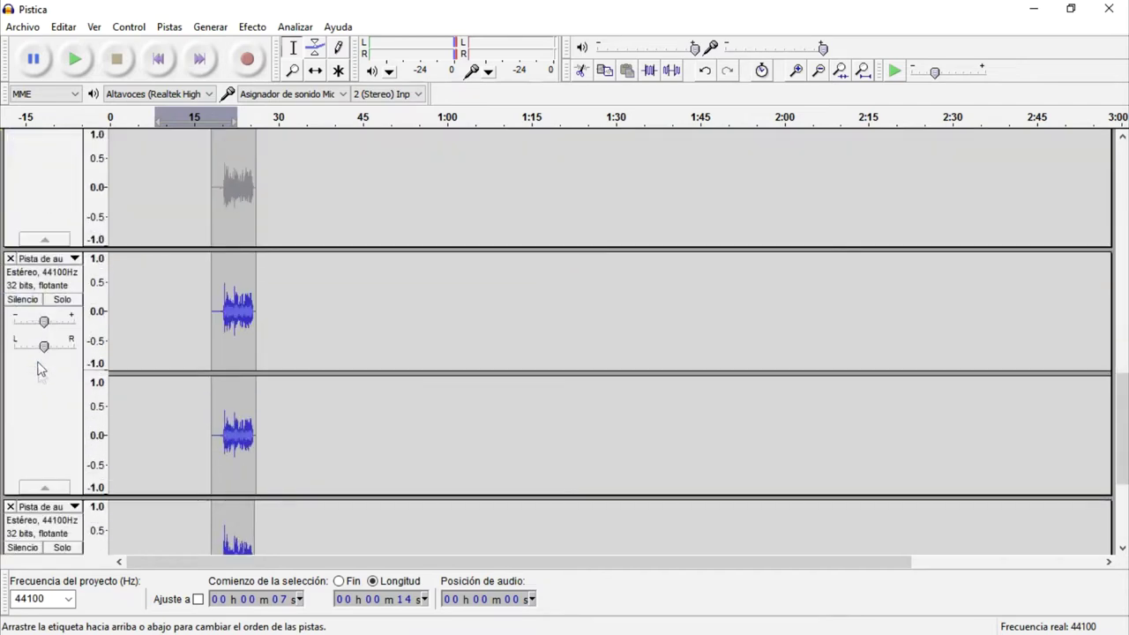
pyautogui.scroll(1, 29, 310)
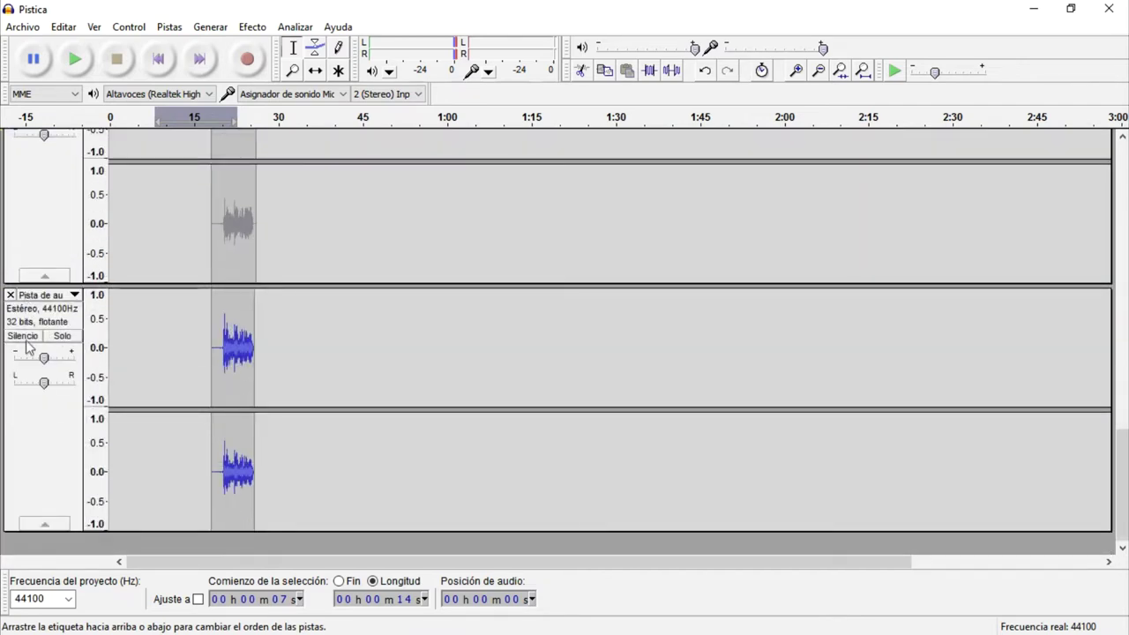
pyautogui.scroll(10, 27, 339)
pyautogui.scroll(-12, 27, 344)
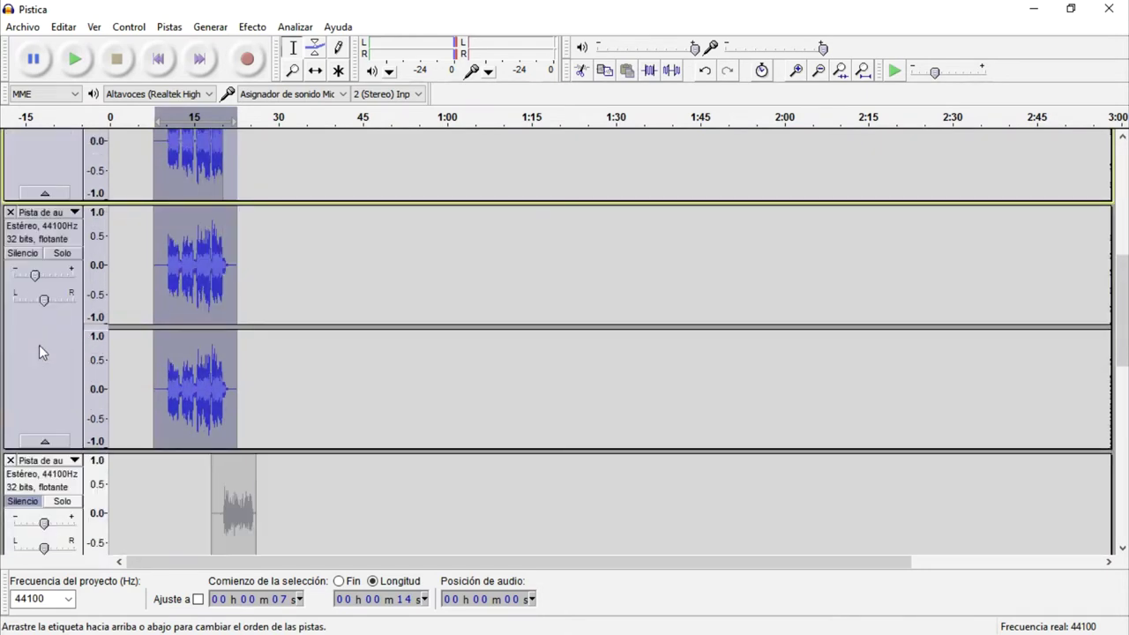
pyautogui.scroll(6, 159, 379)
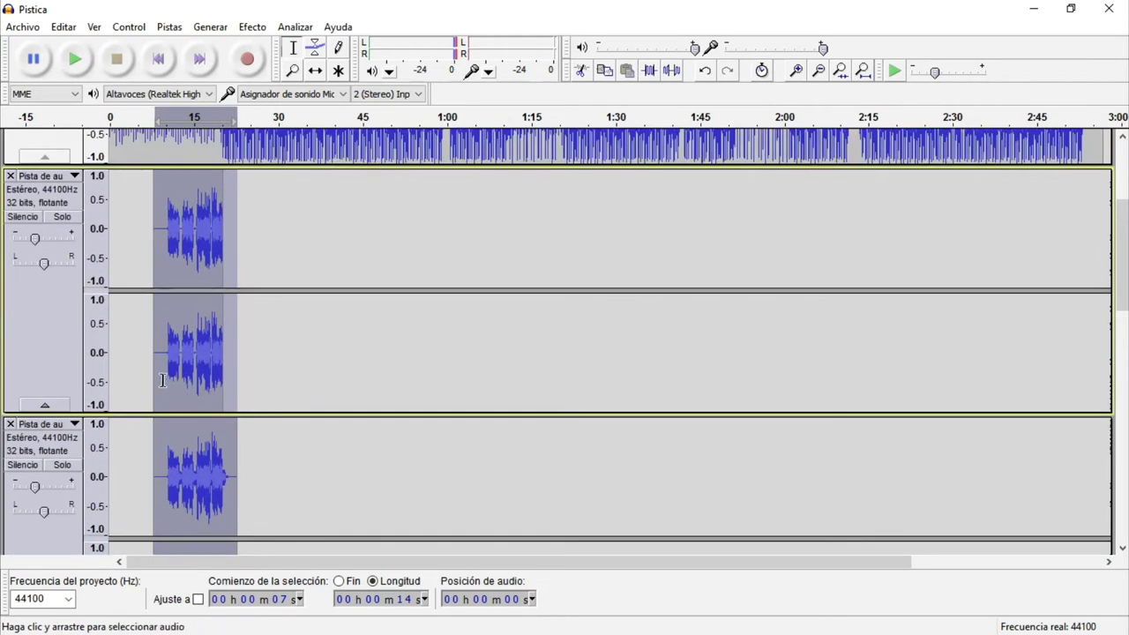
# Play the mix from about 9 seconds, raise the first vocal take's gain to -8 dB, and raise it slightly further.
pyautogui.click(165, 375)
pyautogui.press('space')
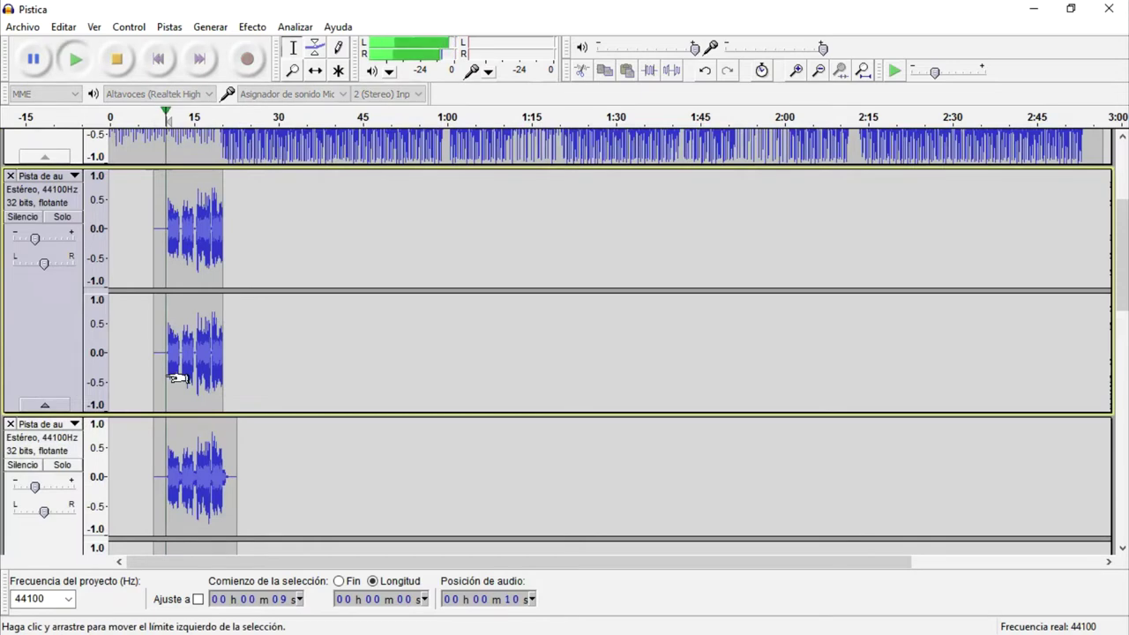
pyautogui.doubleClick(35, 239)
pyautogui.write('-8')
pyautogui.press('Return')
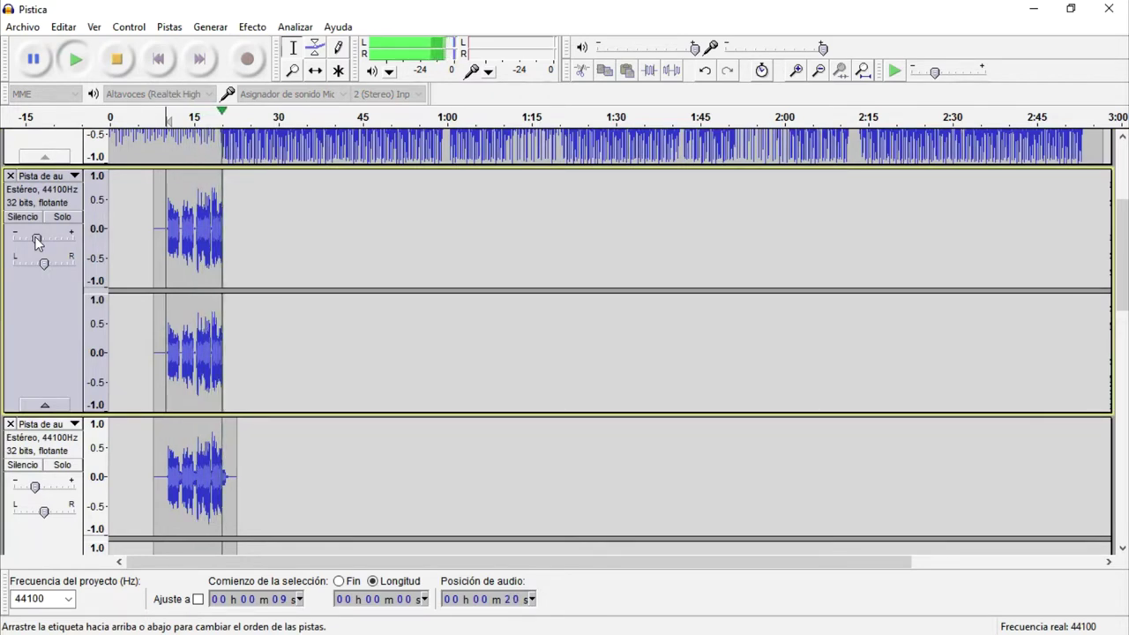
pyautogui.doubleClick(36, 240)
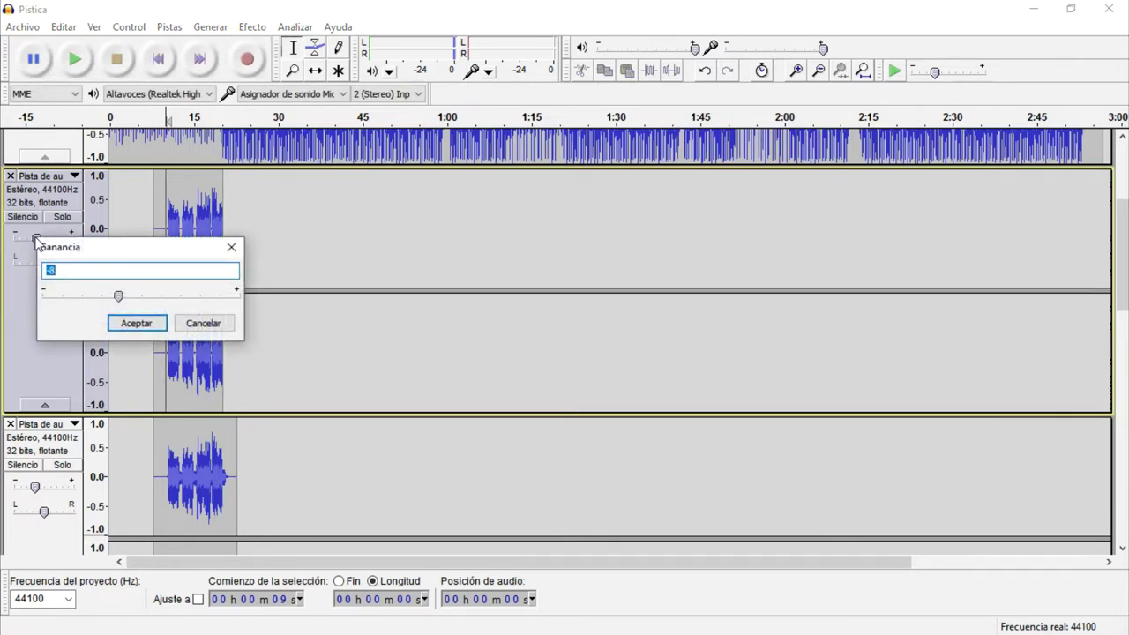
pyautogui.write('-')
pyautogui.press('Return')
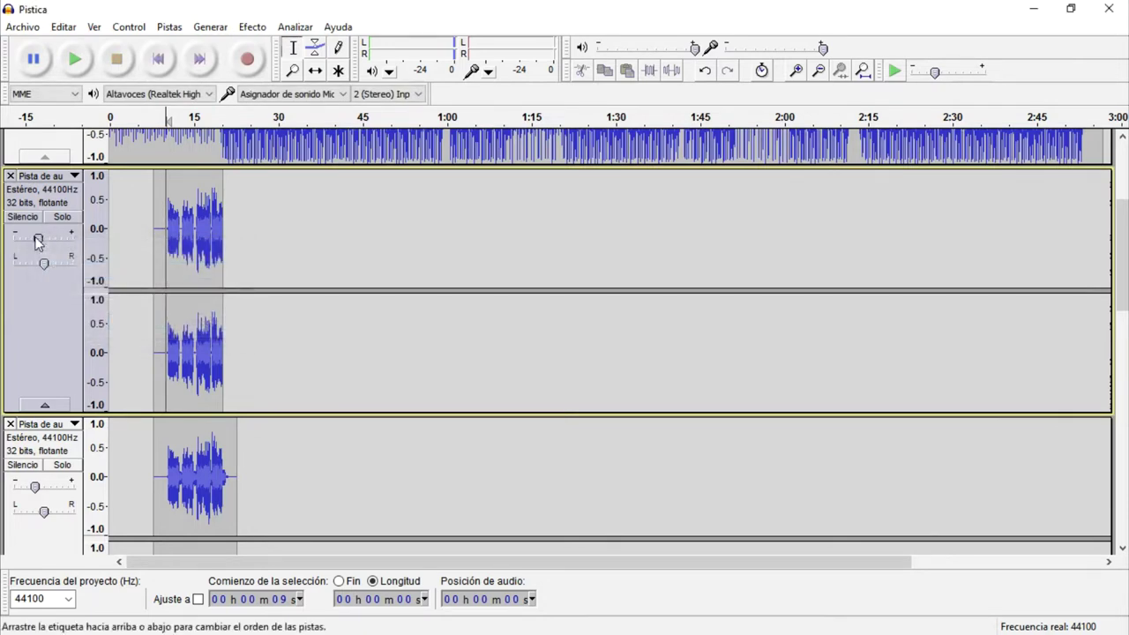
# Replay the mix from about 9 seconds and raise the delayed duplicate's gain slightly, stopping playback after listening.
pyautogui.press('space')
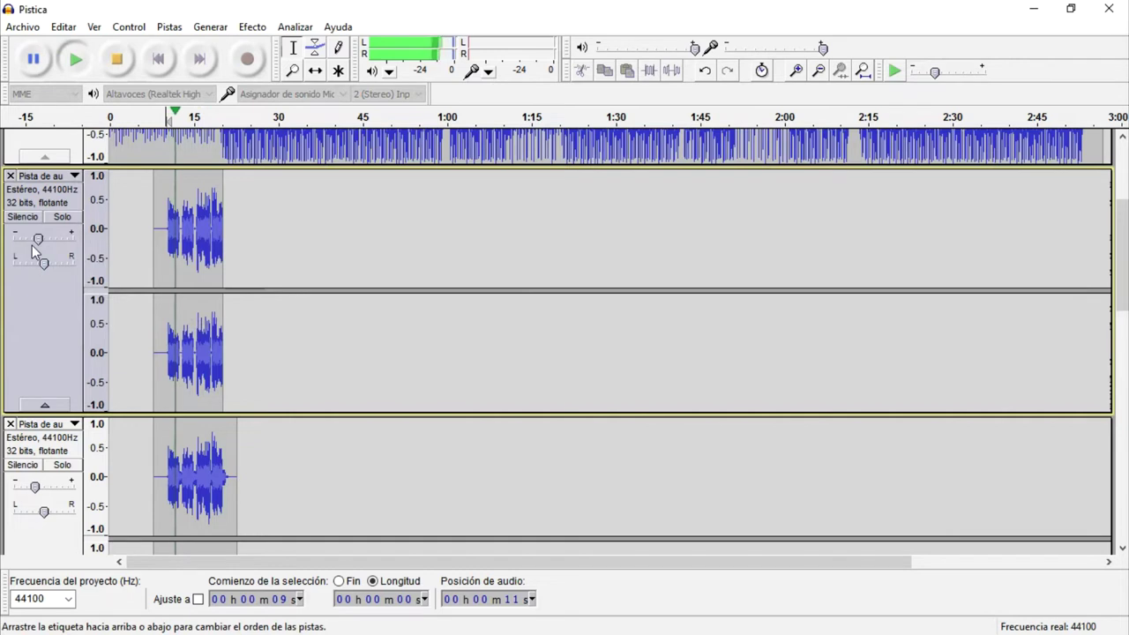
pyautogui.doubleClick(44, 487)
pyautogui.write('-10')
pyautogui.press('Return')
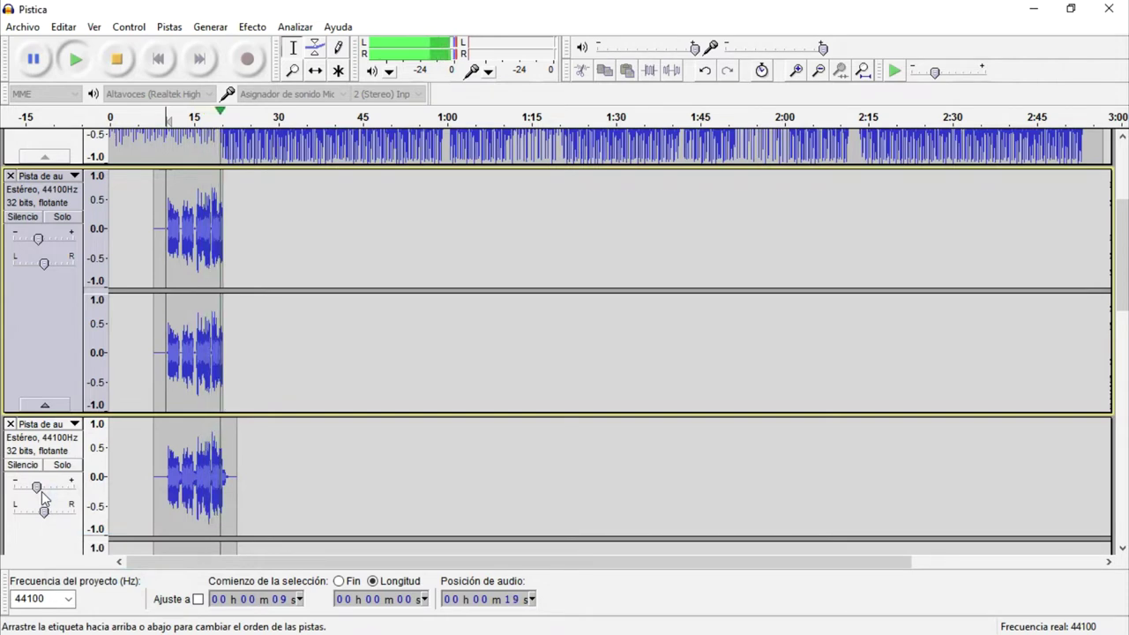
pyautogui.press('space')
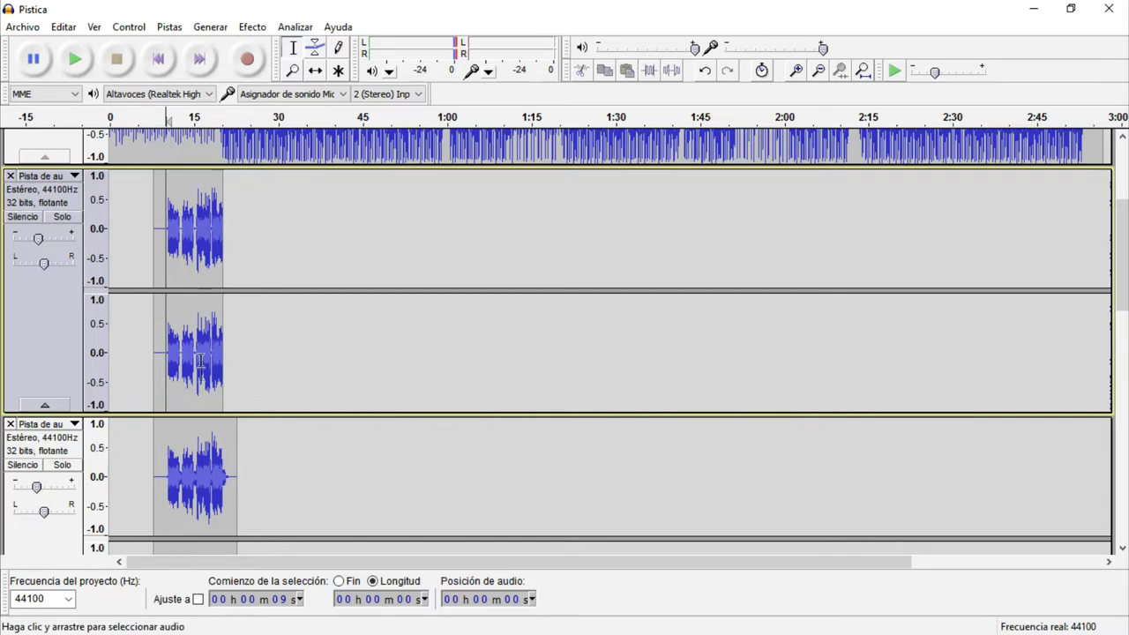
# Unmute the remaining vocal takes below the delayed duplicate, spanning about 18 to 26 seconds.
pyautogui.scroll(-4, 201, 360)
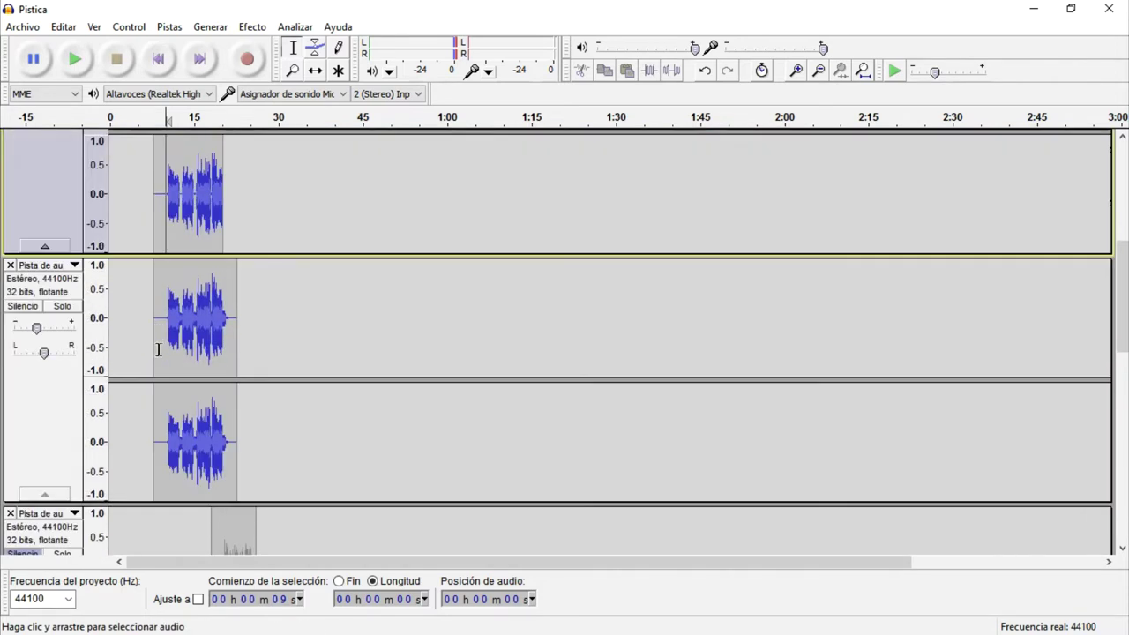
pyautogui.scroll(6, 195, 351)
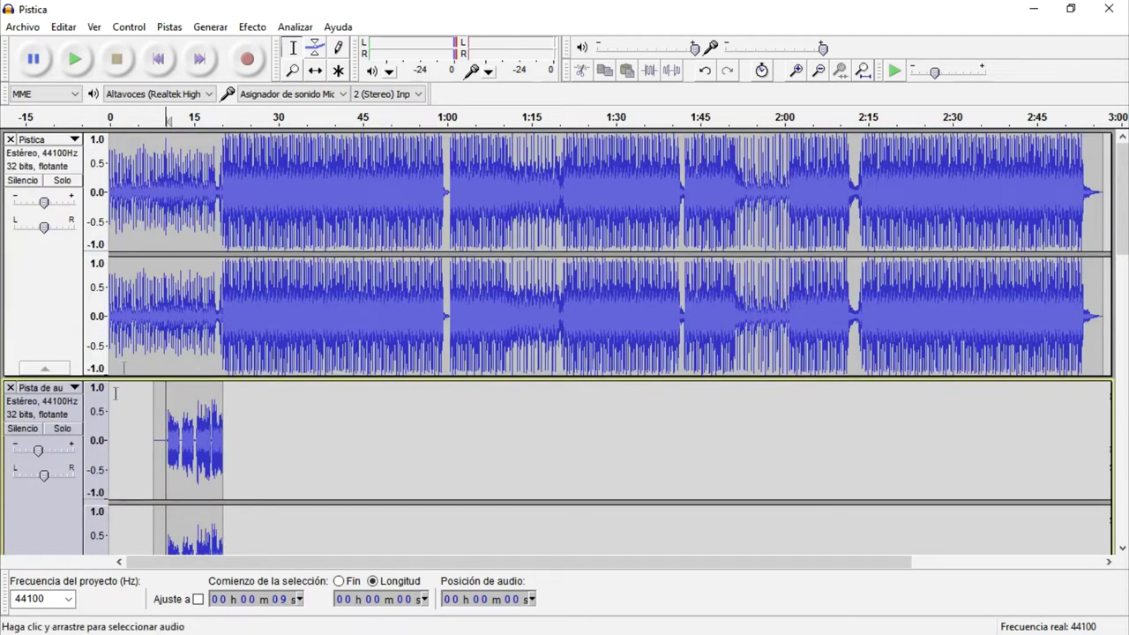
pyautogui.click(159, 313)
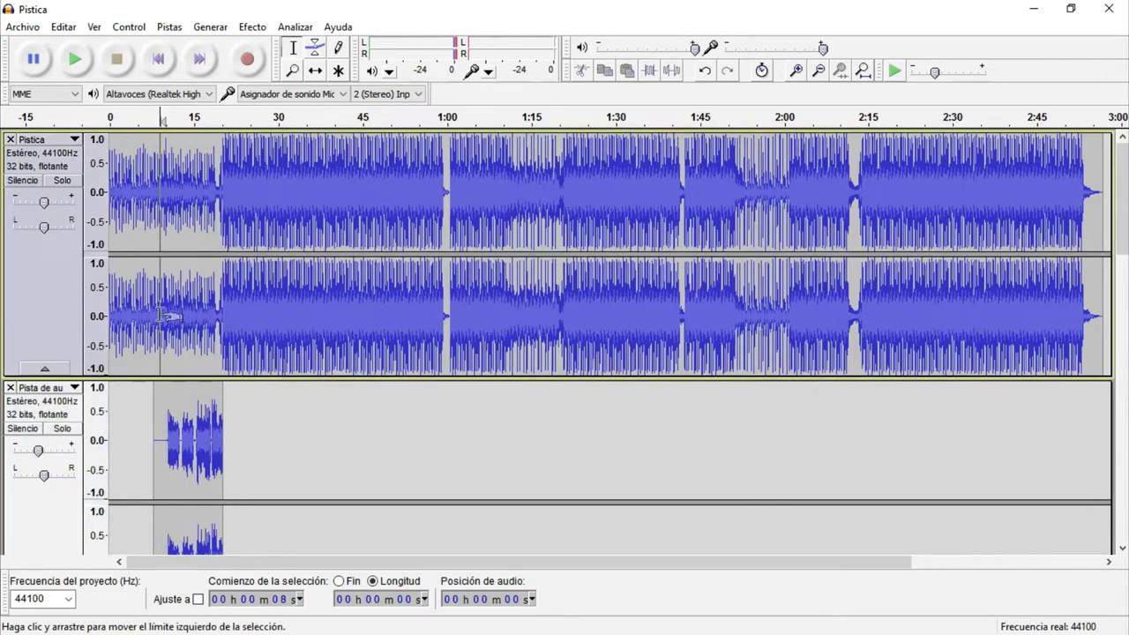
pyautogui.moveTo(147, 317); pyautogui.dragTo(201, 328)
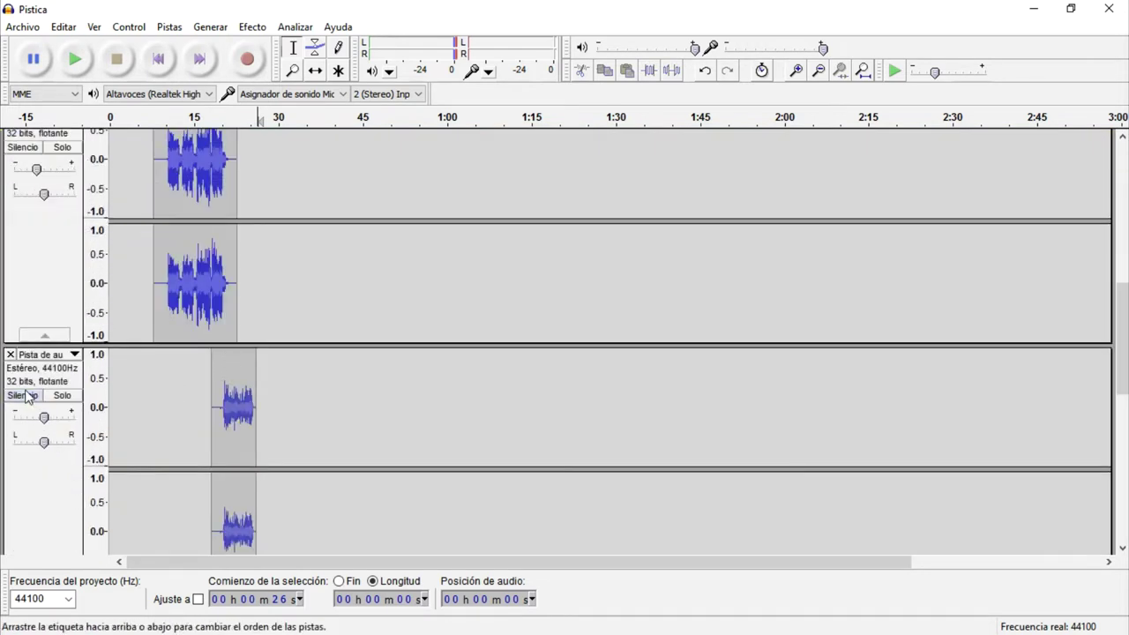
pyautogui.scroll(-5, 27, 397)
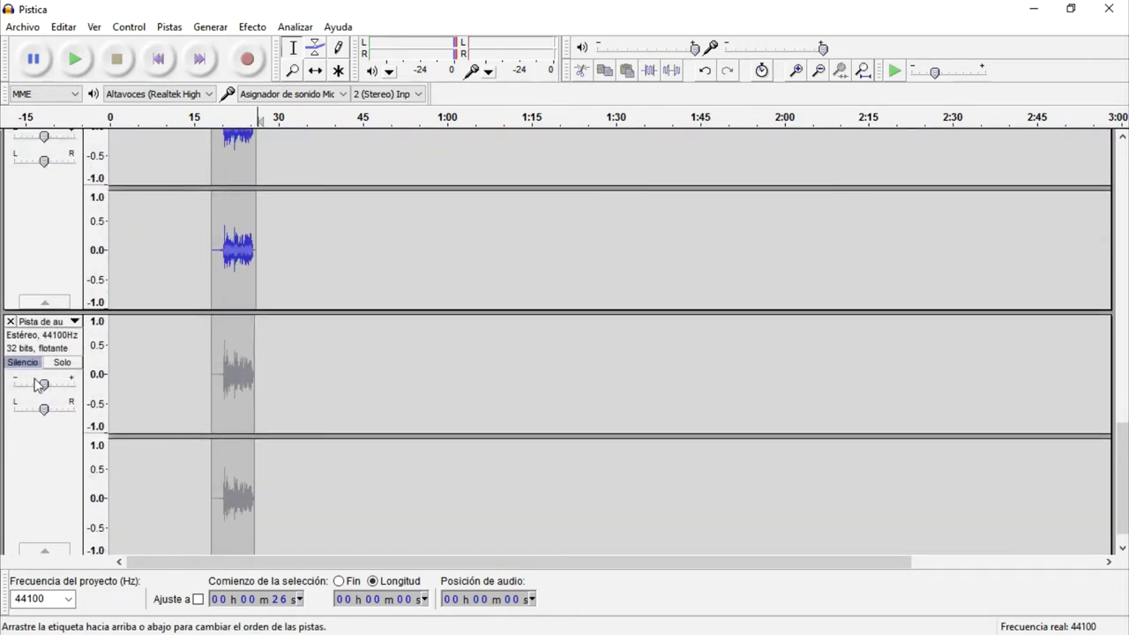
pyautogui.click(36, 365)
pyautogui.scroll(-1, 156, 355)
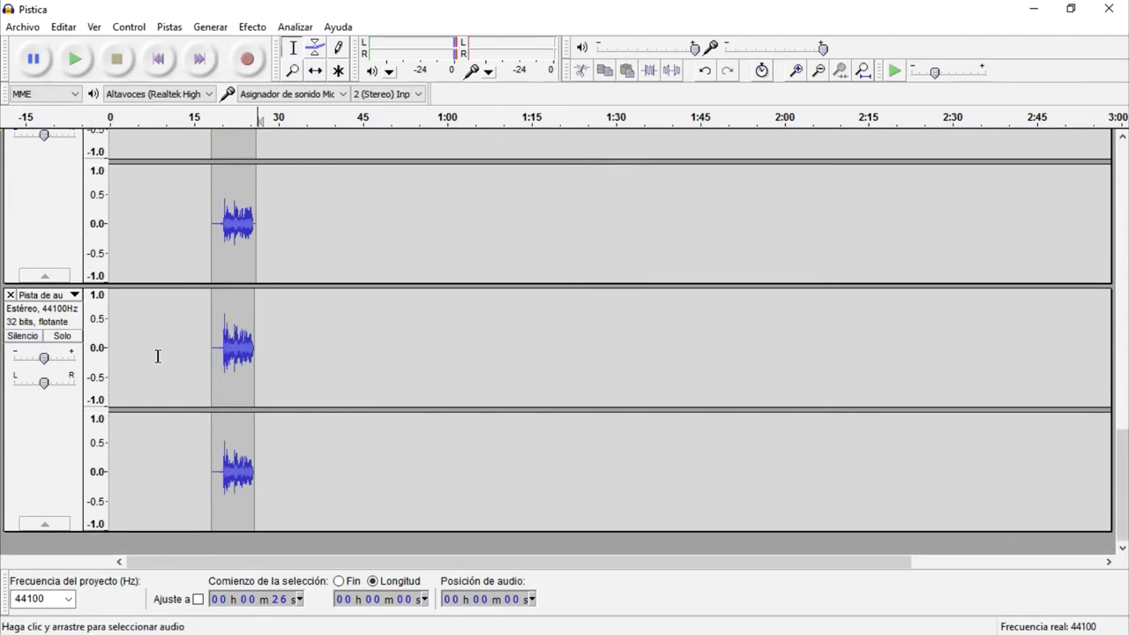
# Capture a noise profile from about 18.4 to 20.1 seconds in the uppermost of the 18 to 26 second vocal takes.
pyautogui.scroll(2, 208, 363)
pyautogui.scroll(1, 212, 366)
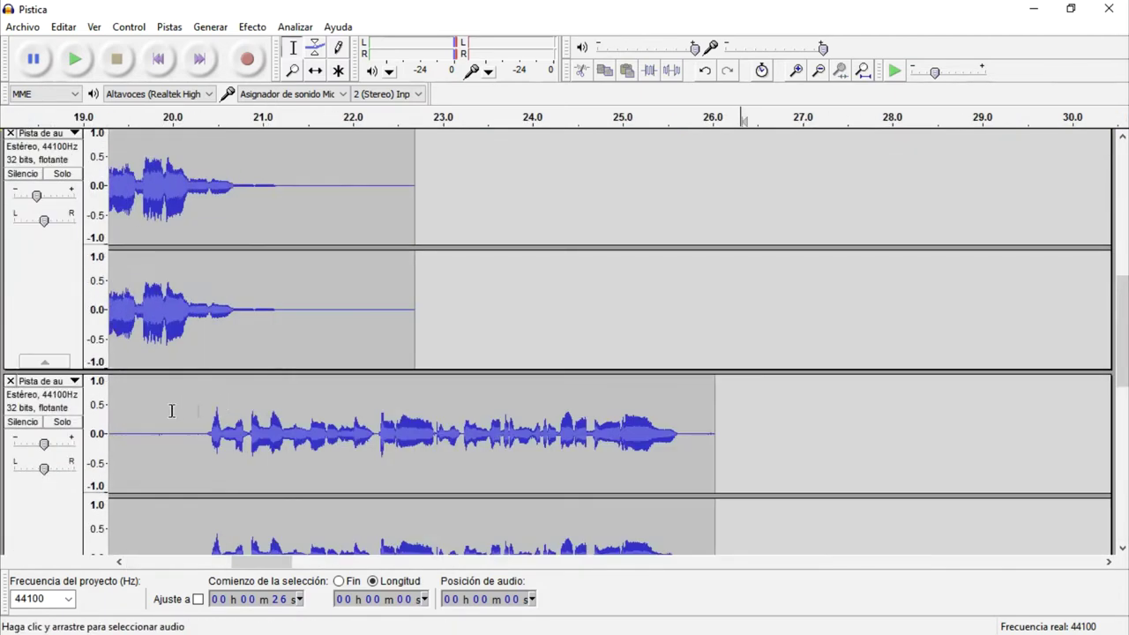
pyautogui.scroll(5, 181, 406)
pyautogui.scroll(-3, 168, 403)
pyautogui.scroll(4, 212, 245)
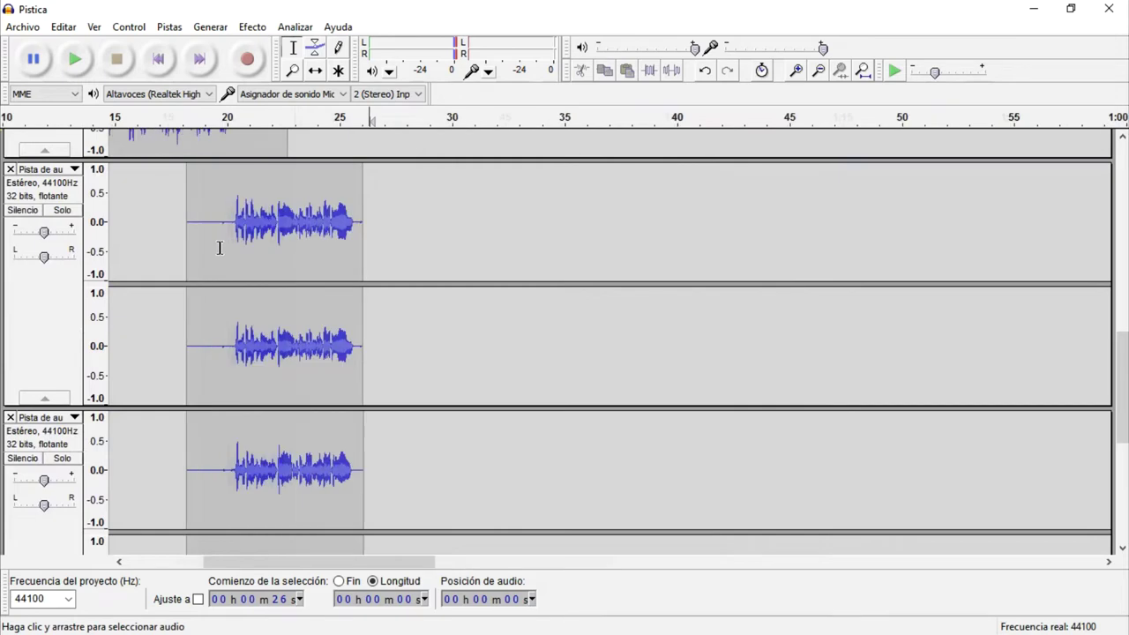
pyautogui.moveTo(256, 249); pyautogui.dragTo(340, 351)
pyautogui.click(252, 26)
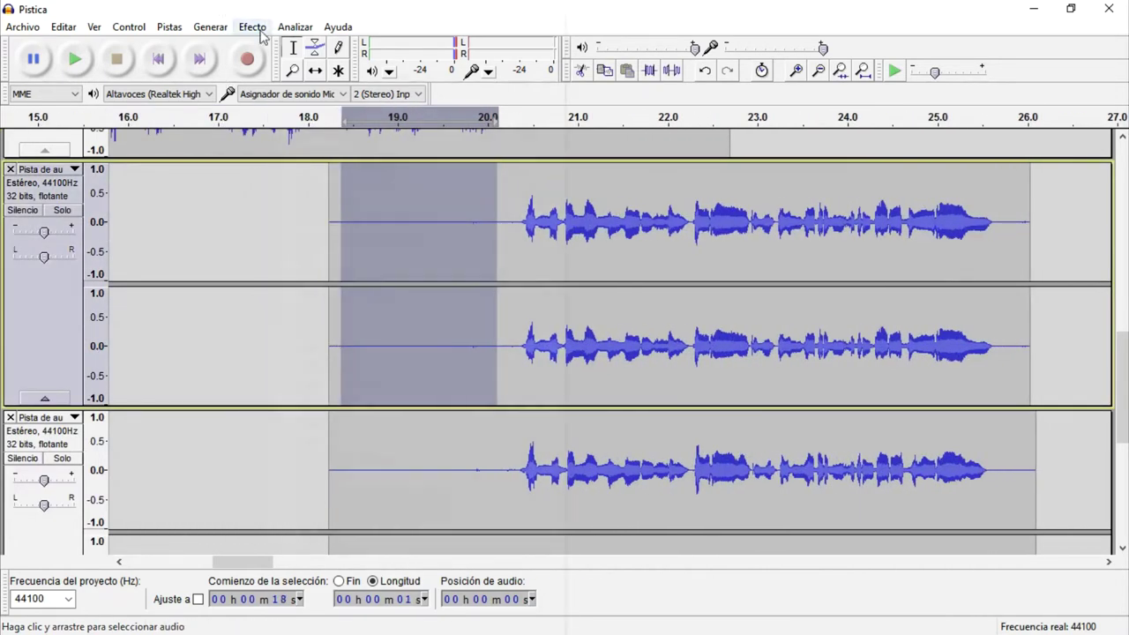
pyautogui.click(408, 385)
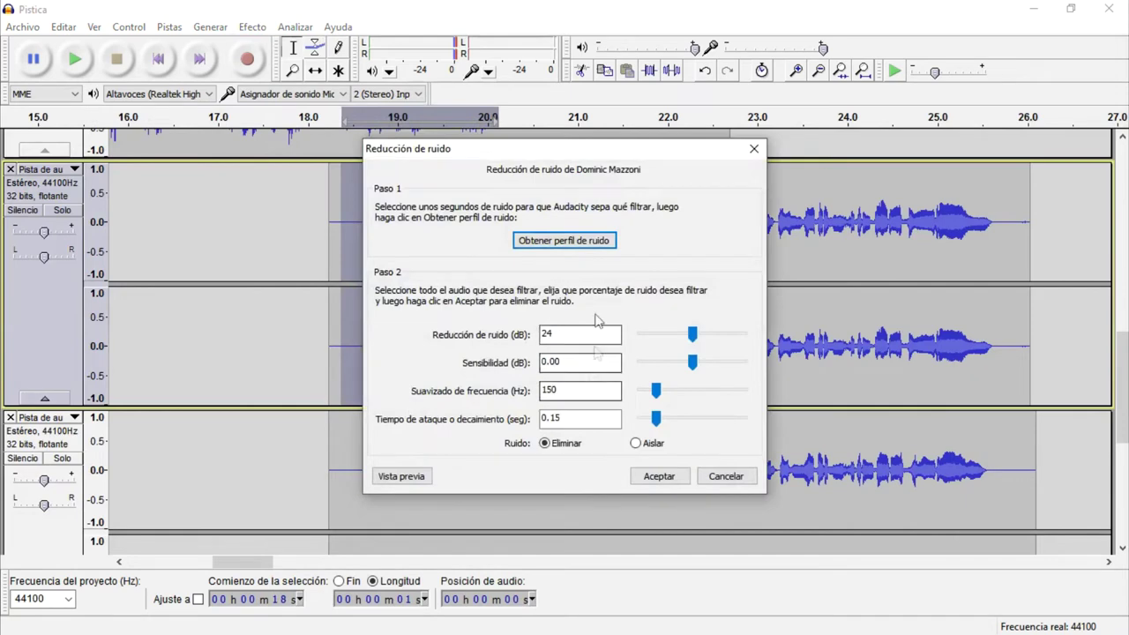
pyautogui.click(588, 240)
# Select that whole vocal take and apply Noise Reduction at 24 dB with sensitivity 0.00, 150 Hz smoothing and 0.15 s attack/decay.
pyautogui.doubleClick(582, 248)
pyautogui.click(253, 26)
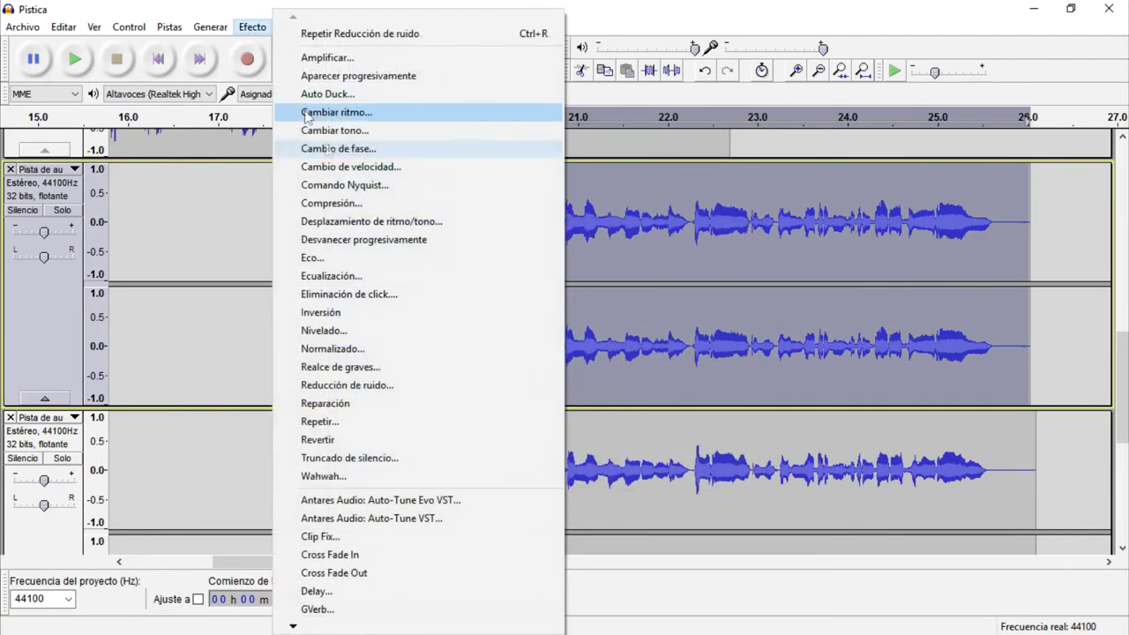
pyautogui.click(390, 385)
pyautogui.click(659, 476)
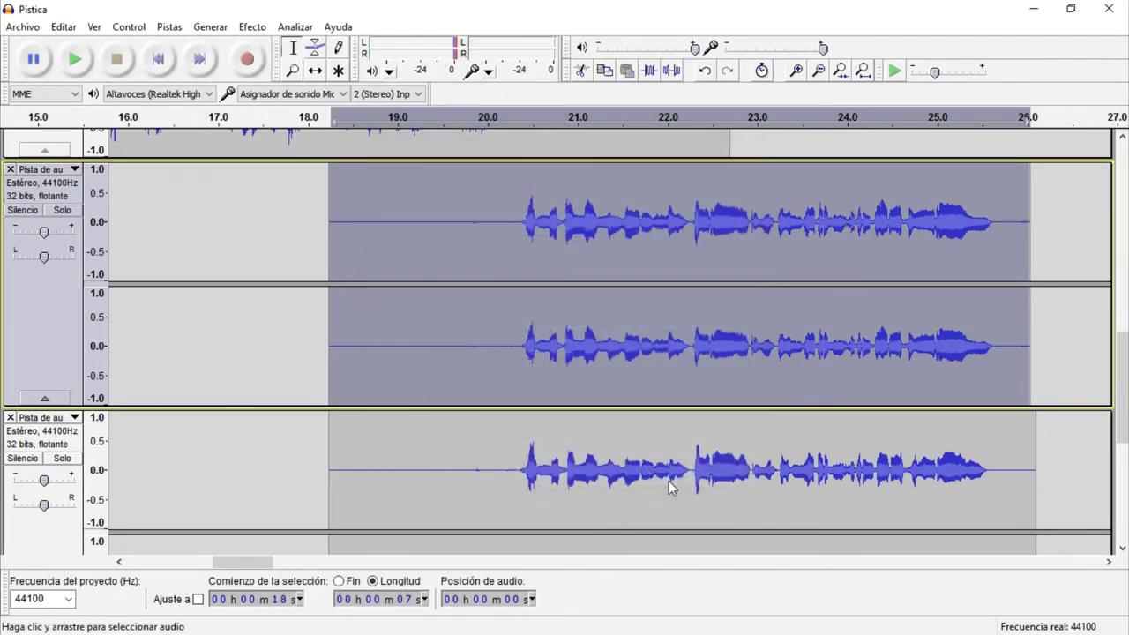
# Compress the noise-reduced take with a -15 dB threshold, -35 dB noise floor and 2:1 ratio, and apply the Bass Boost equalization.
pyautogui.click(253, 26)
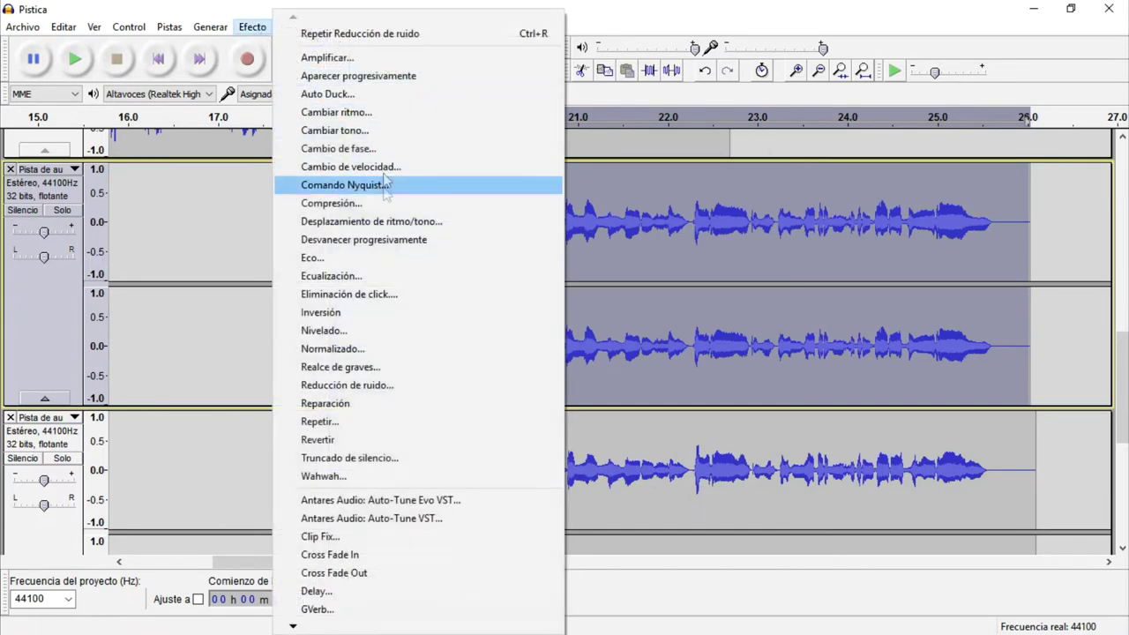
pyautogui.click(386, 207)
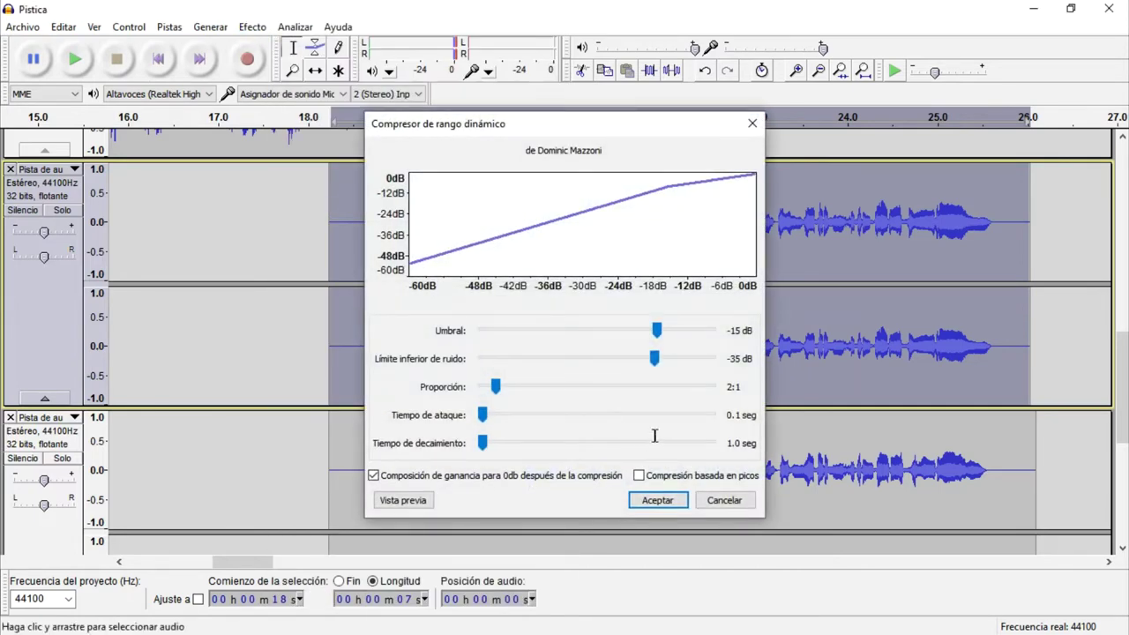
pyautogui.click(657, 500)
pyautogui.click(252, 27)
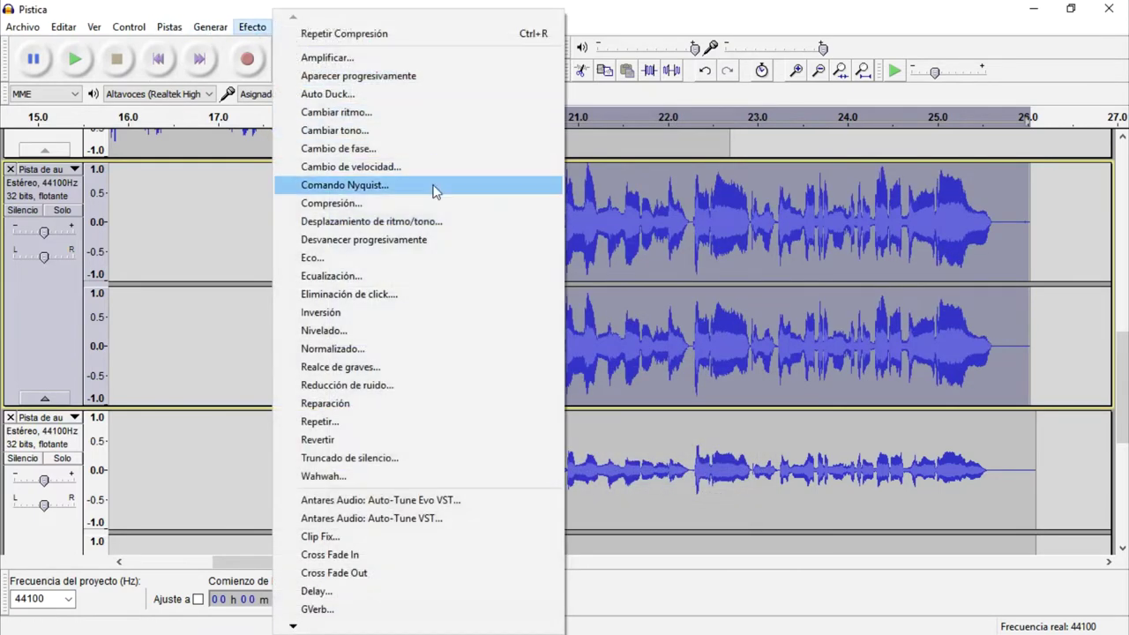
pyautogui.click(403, 275)
pyautogui.press('Return')
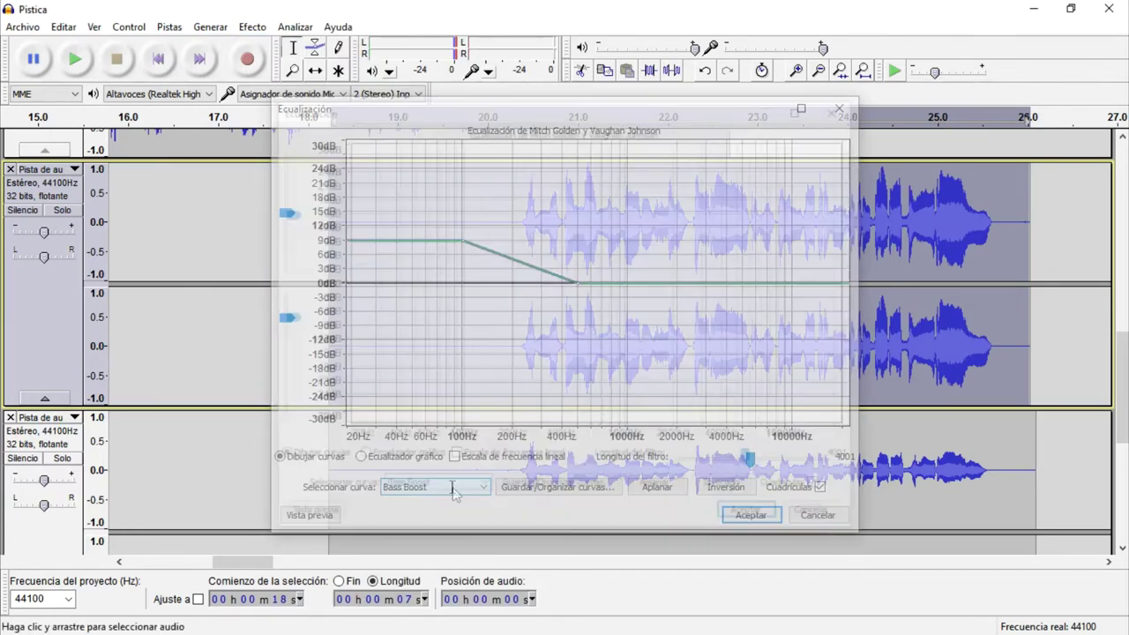
# Undo the Bass Boost equalization and the compression on the noise-reduced take.
pyautogui.click(253, 25)
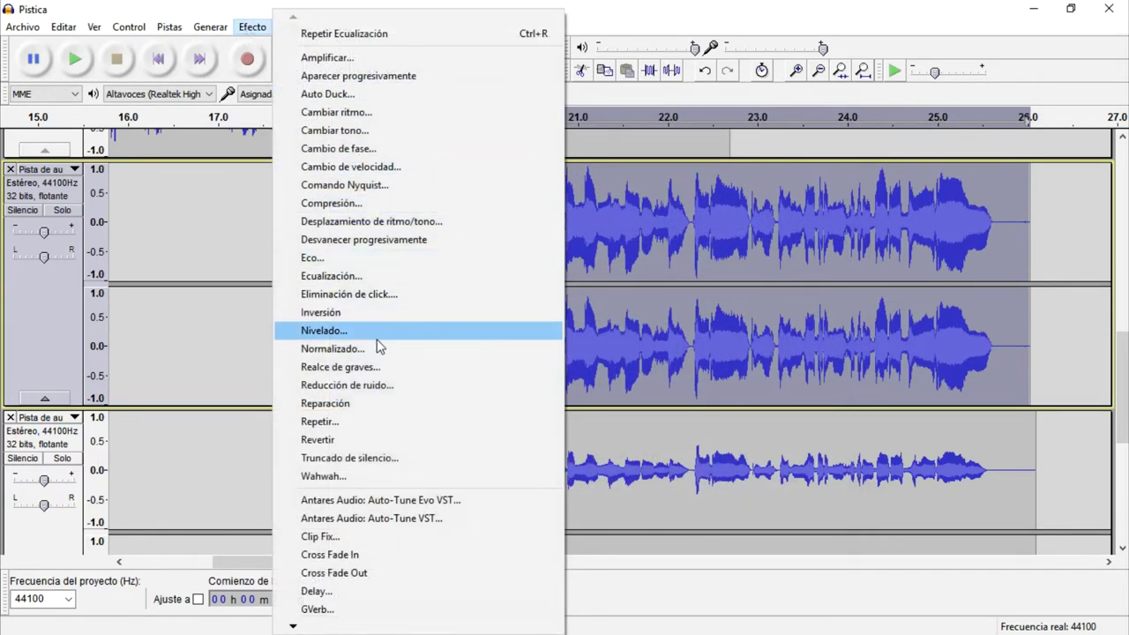
pyautogui.click(378, 275)
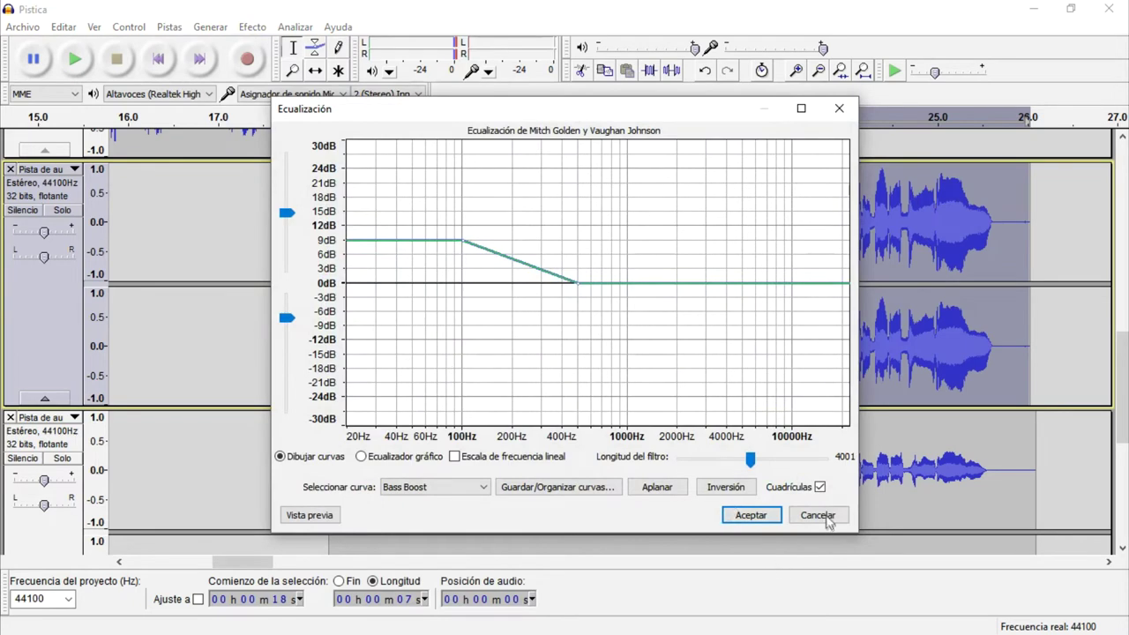
pyautogui.click(820, 516)
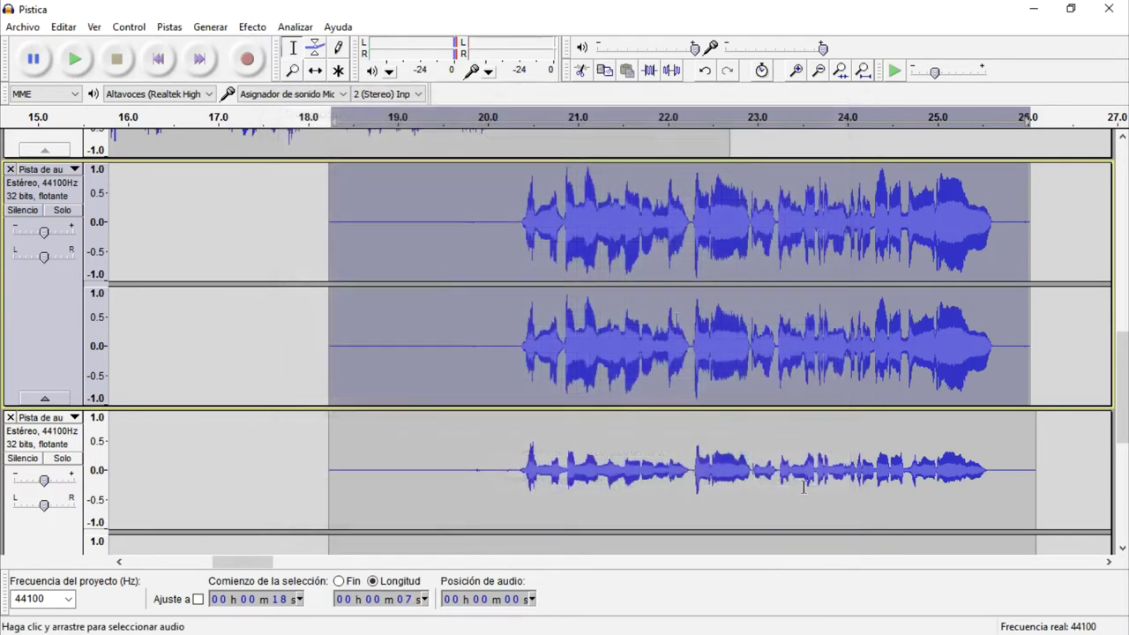
pyautogui.click(705, 75)
# Equalize the noise-reduced take twice, with the Bass Boost curve and with the Treble Boost curve.
pyautogui.click(252, 28)
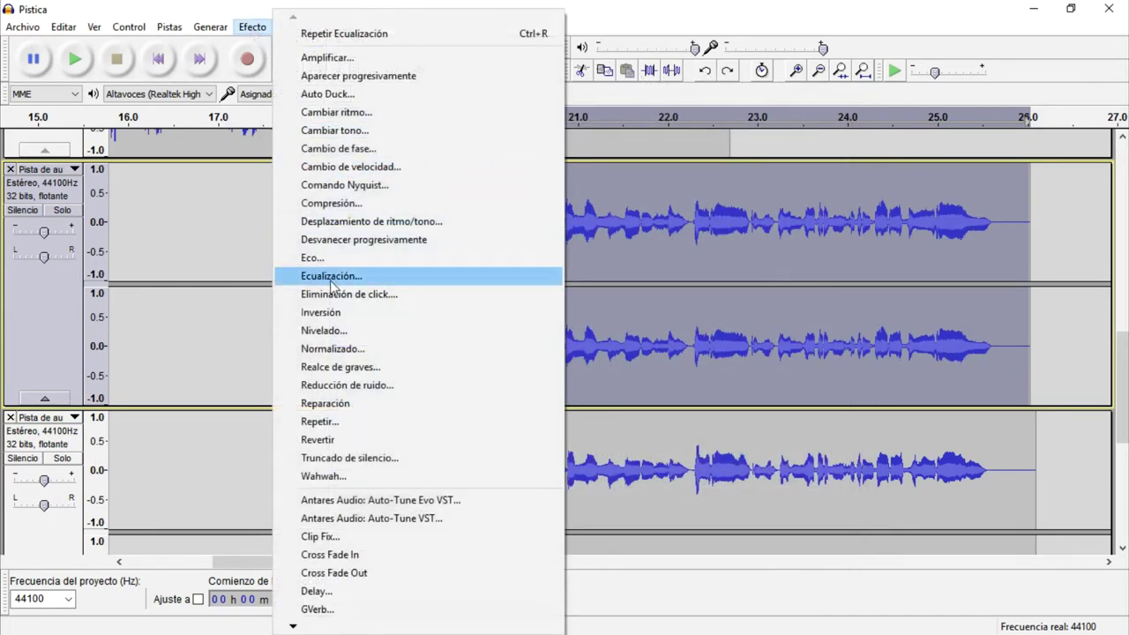
pyautogui.click(335, 275)
pyautogui.click(748, 515)
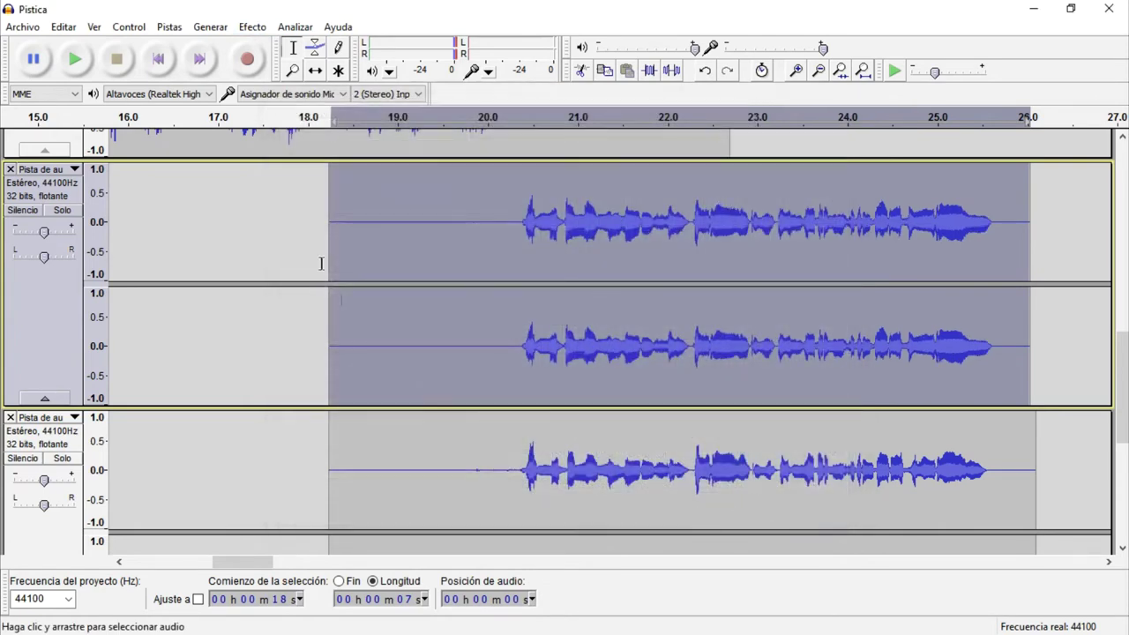
pyautogui.click(252, 27)
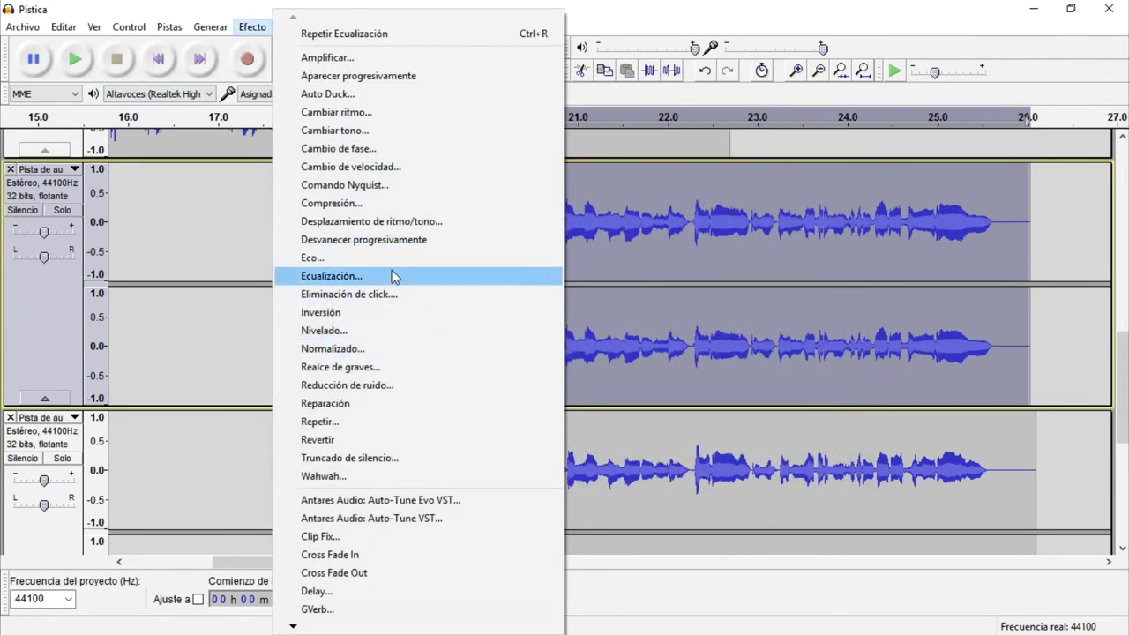
pyautogui.click(392, 275)
pyautogui.click(483, 486)
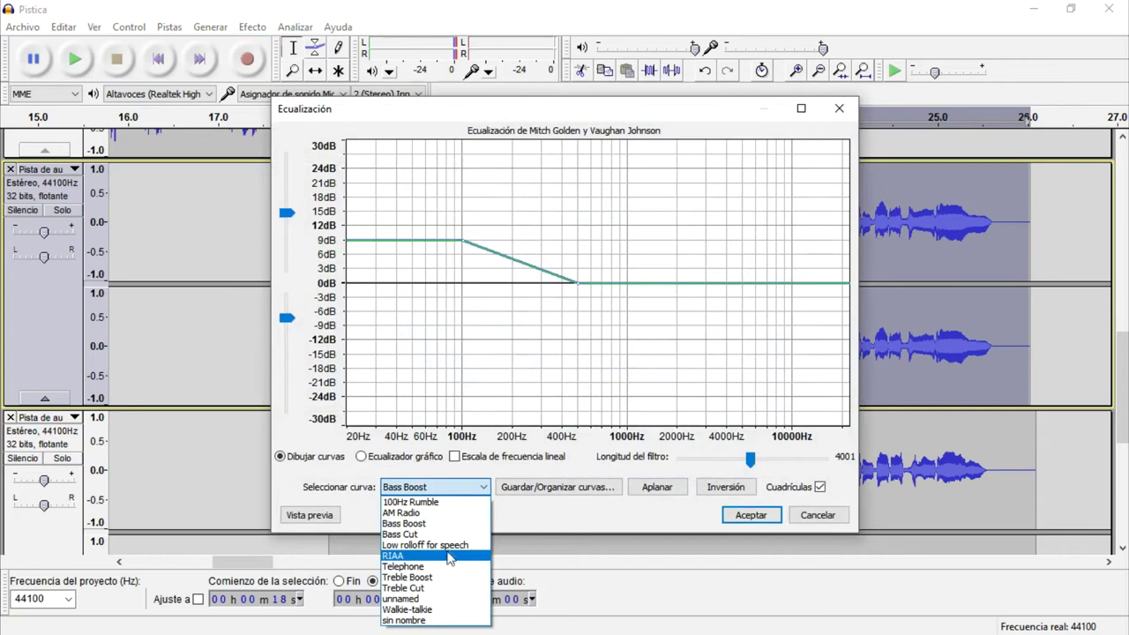
pyautogui.click(441, 578)
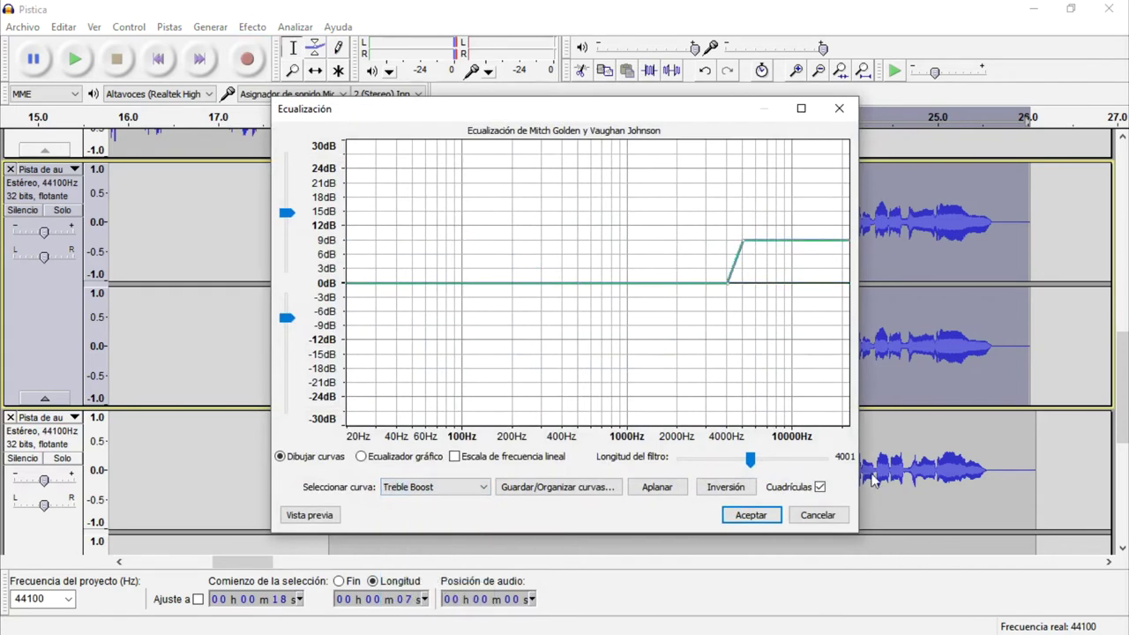
pyautogui.click(751, 515)
# Compress the dynamic range of the equalized vocal take.
pyautogui.click(252, 28)
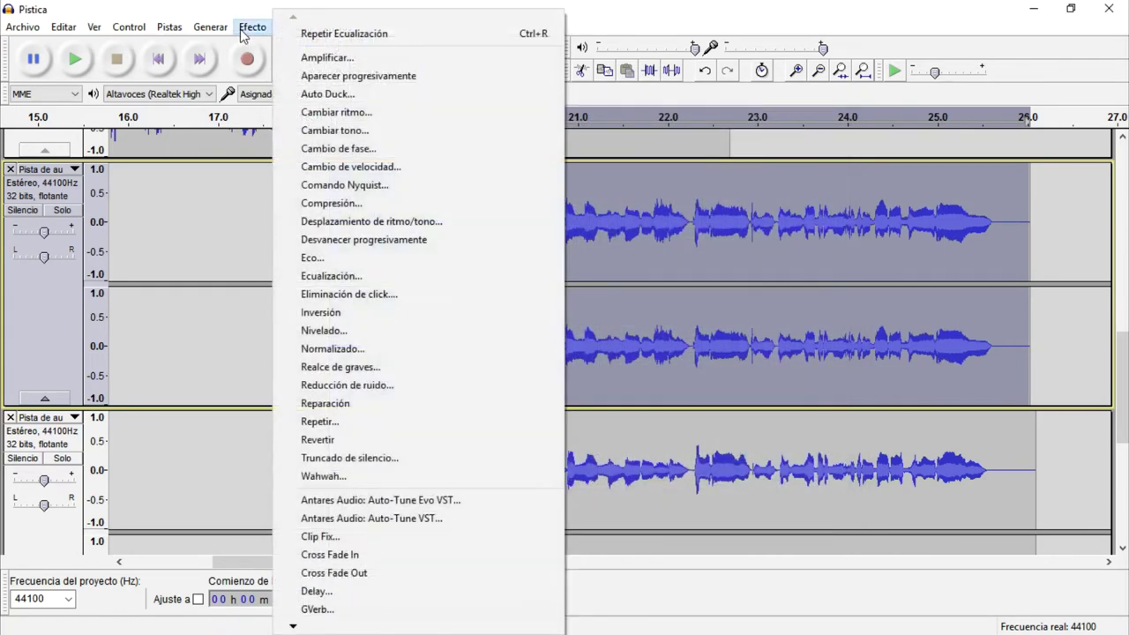
pyautogui.press('Escape')
pyautogui.hotkey('ctrl', 'z')
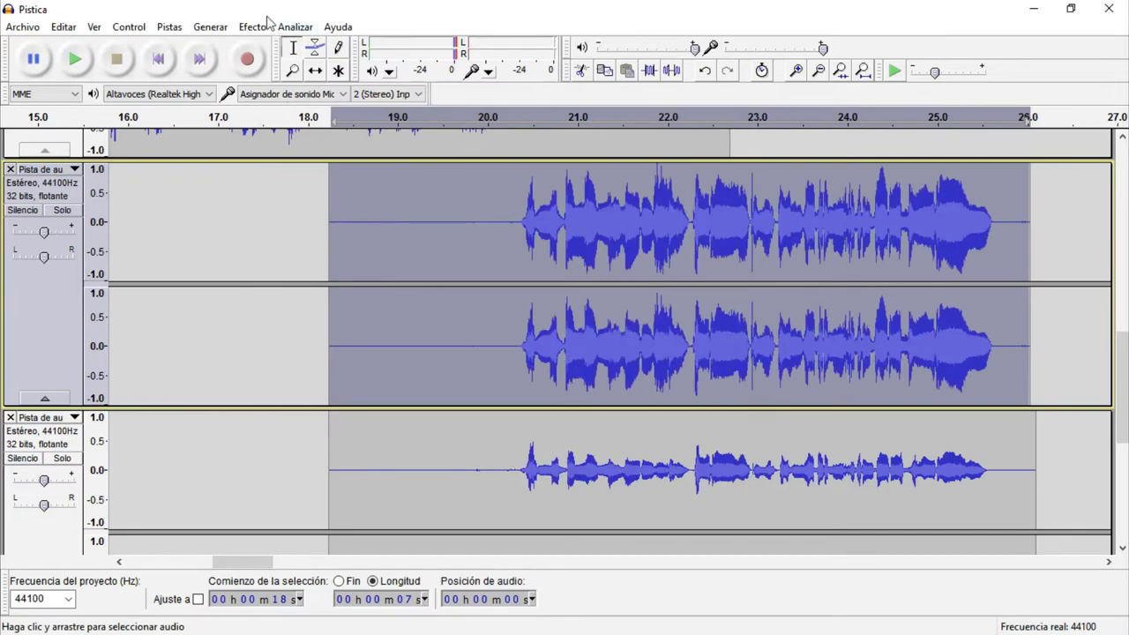
pyautogui.click(260, 25)
pyautogui.press('Escape')
# Normalize the compressed take to a maximum amplitude of -3.0 dB with DC offset removal enabled.
pyautogui.click(265, 29)
pyautogui.click(372, 349)
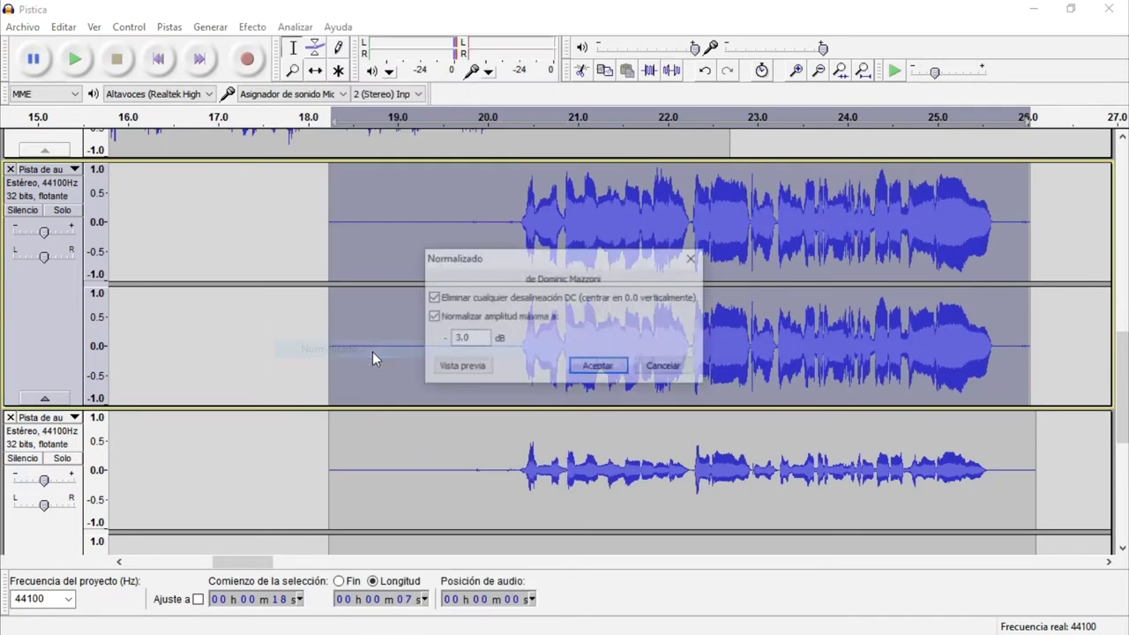
pyautogui.press('Return')
pyautogui.hotkey('ctrl', 'z')
# Capture a noise profile from about 18.3 to 20.2 seconds in the next vocal take below.
pyautogui.moveTo(509, 221); pyautogui.dragTo(334, 190)
pyautogui.click(254, 27)
pyautogui.click(407, 392)
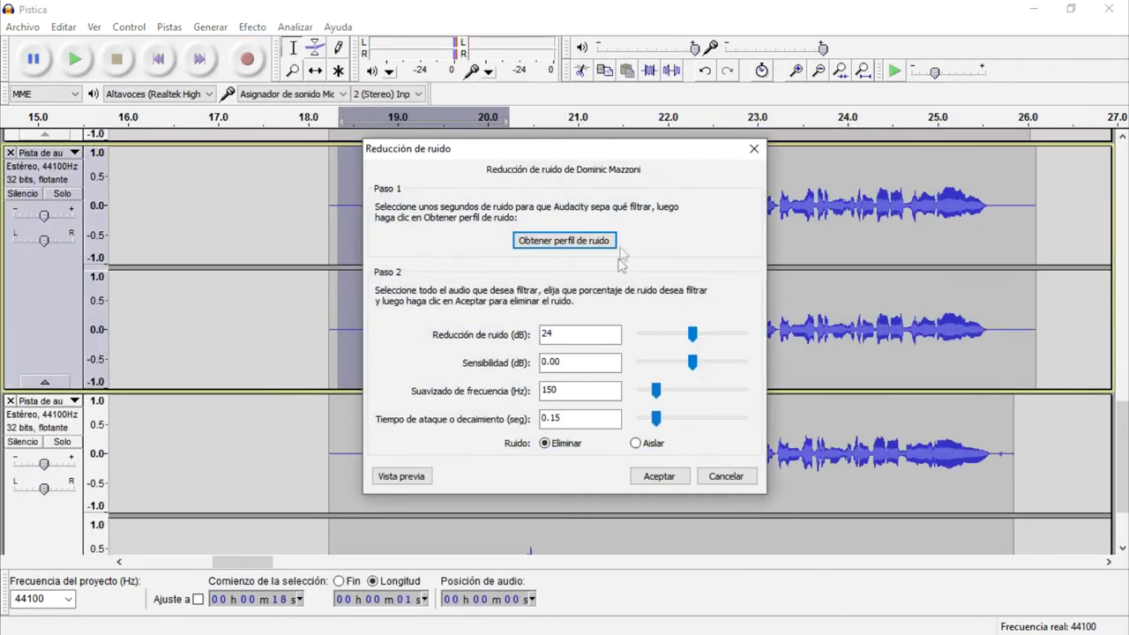
pyautogui.click(611, 241)
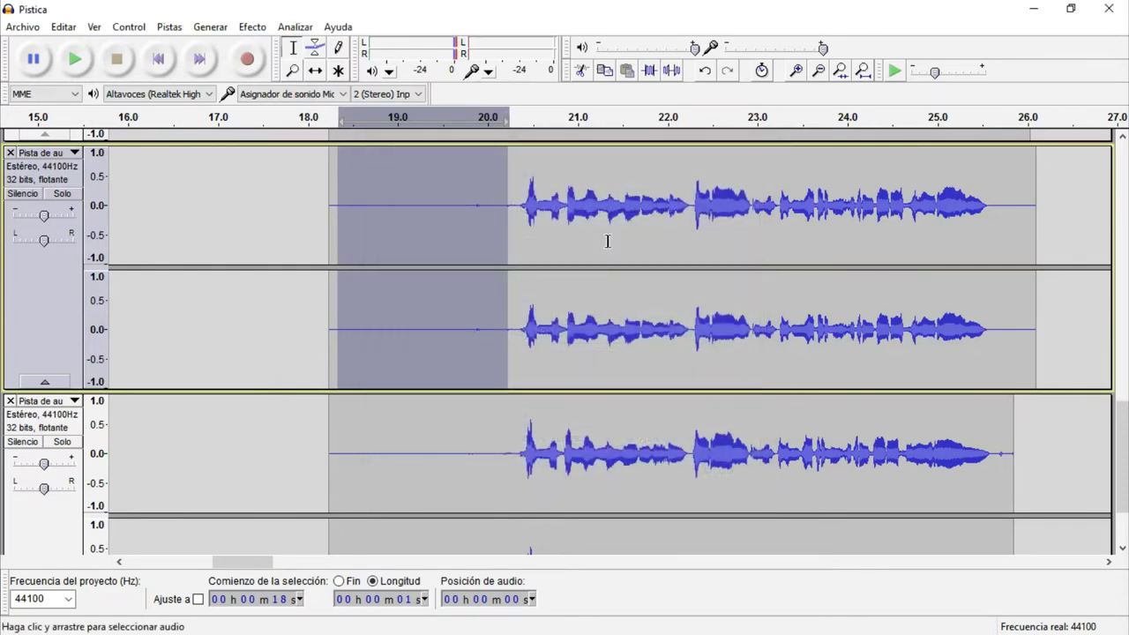
# Select this second 18 to 26 second take in full and apply Noise Reduction at 24 dB to it.
pyautogui.hotkey('shift', 'End')
pyautogui.click(251, 27)
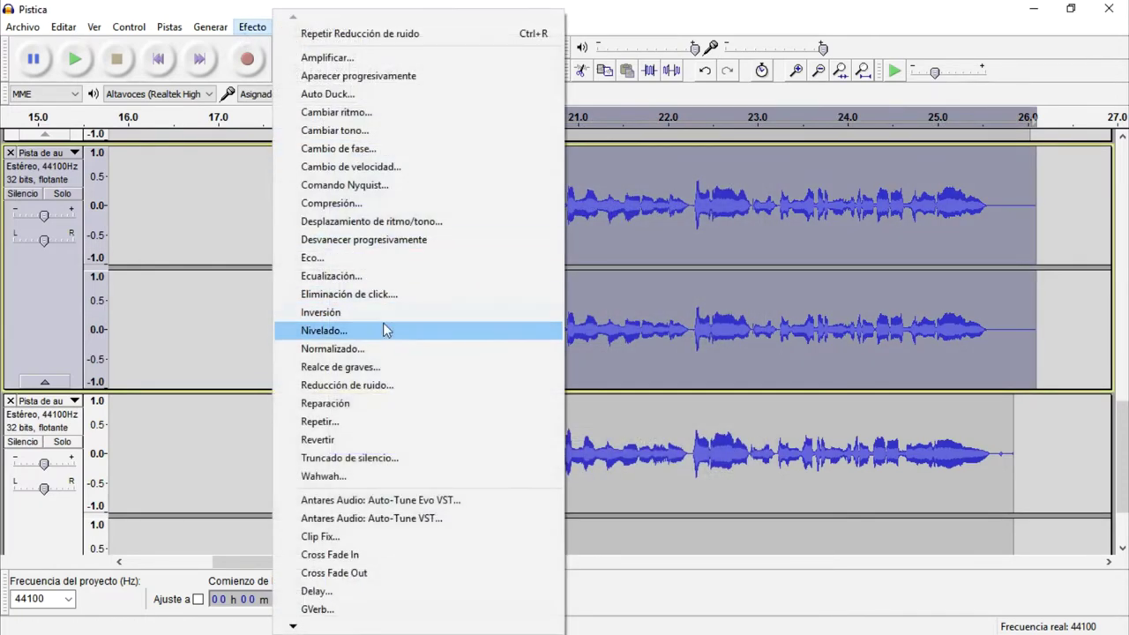
pyautogui.click(404, 390)
pyautogui.click(649, 477)
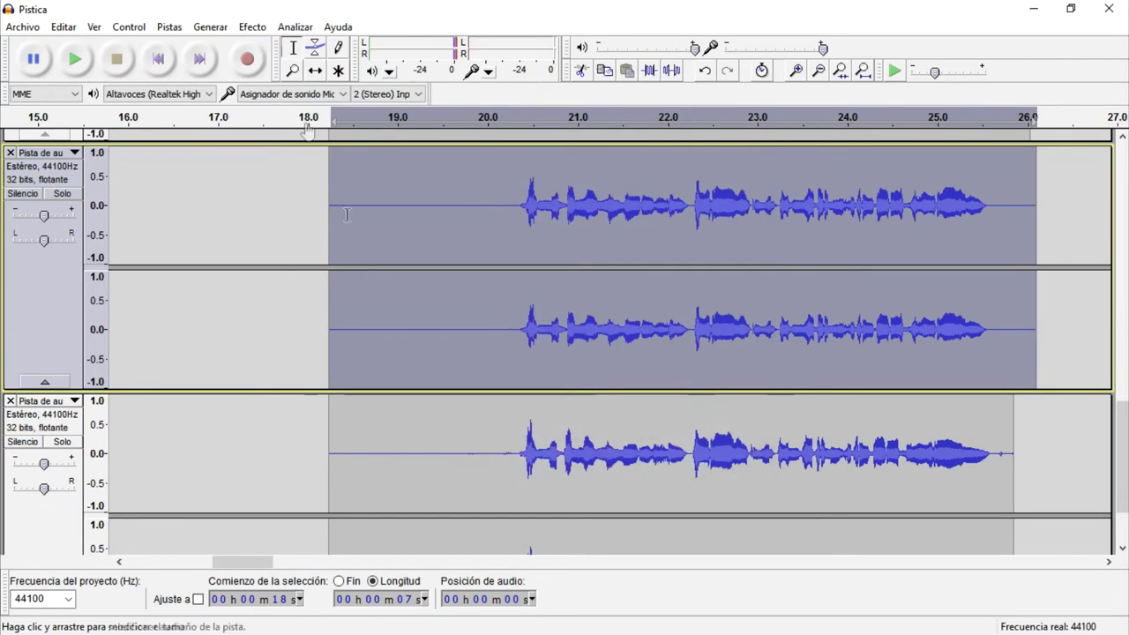
pyautogui.click(252, 27)
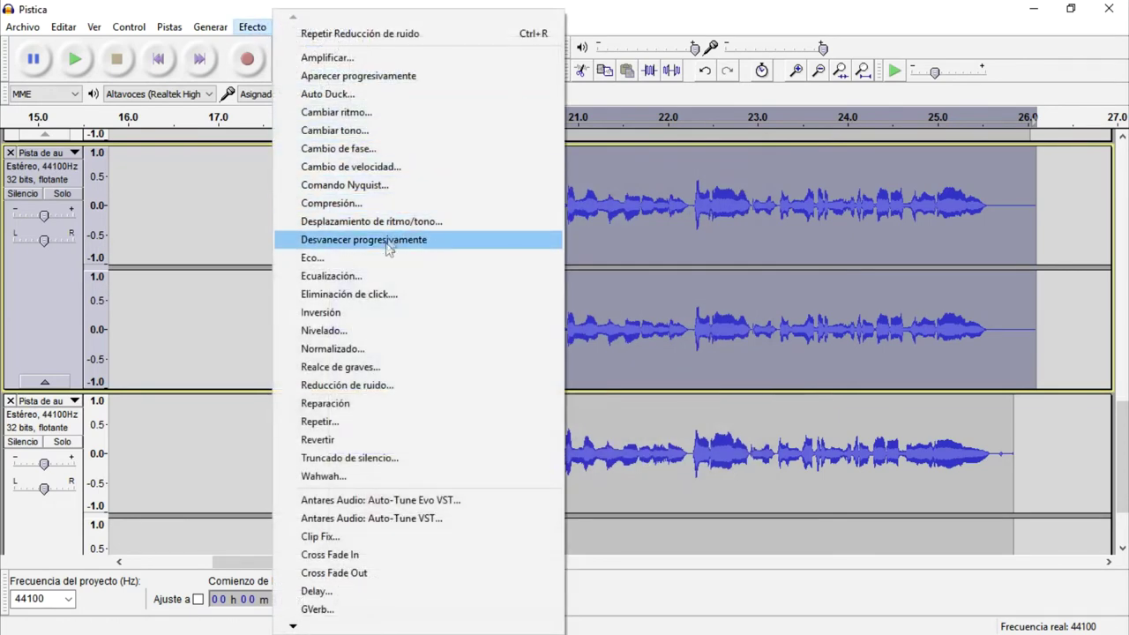
pyautogui.click(332, 202)
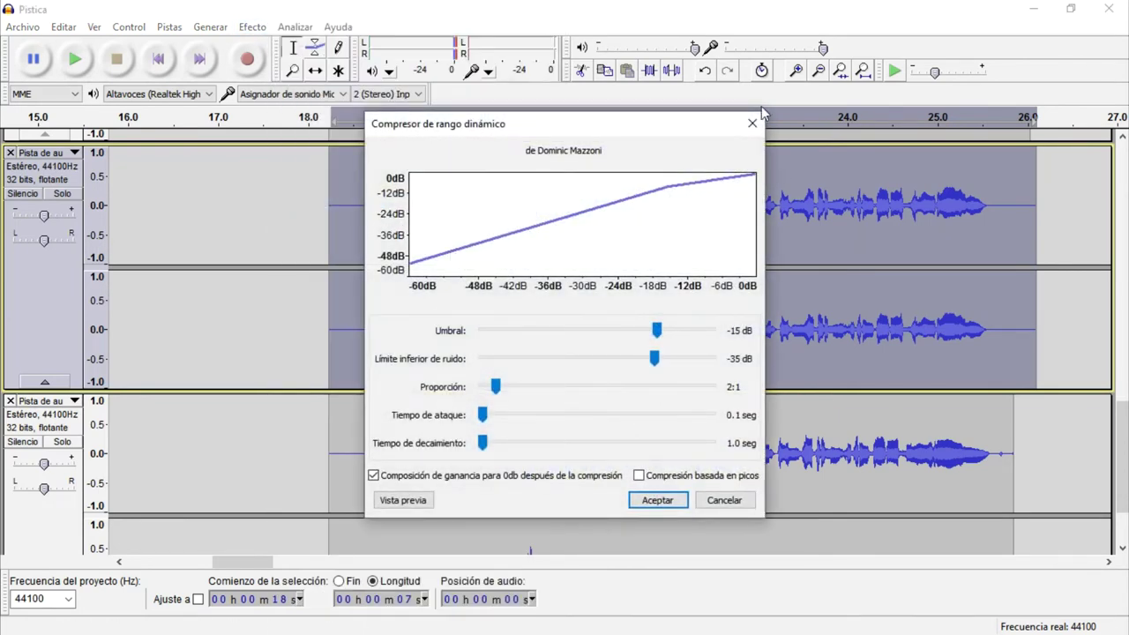
pyautogui.click(752, 122)
# Apply Equalization with the Treble Boost curve to the second 18 to 26 second vocal take.
pyautogui.click(252, 28)
pyautogui.click(355, 277)
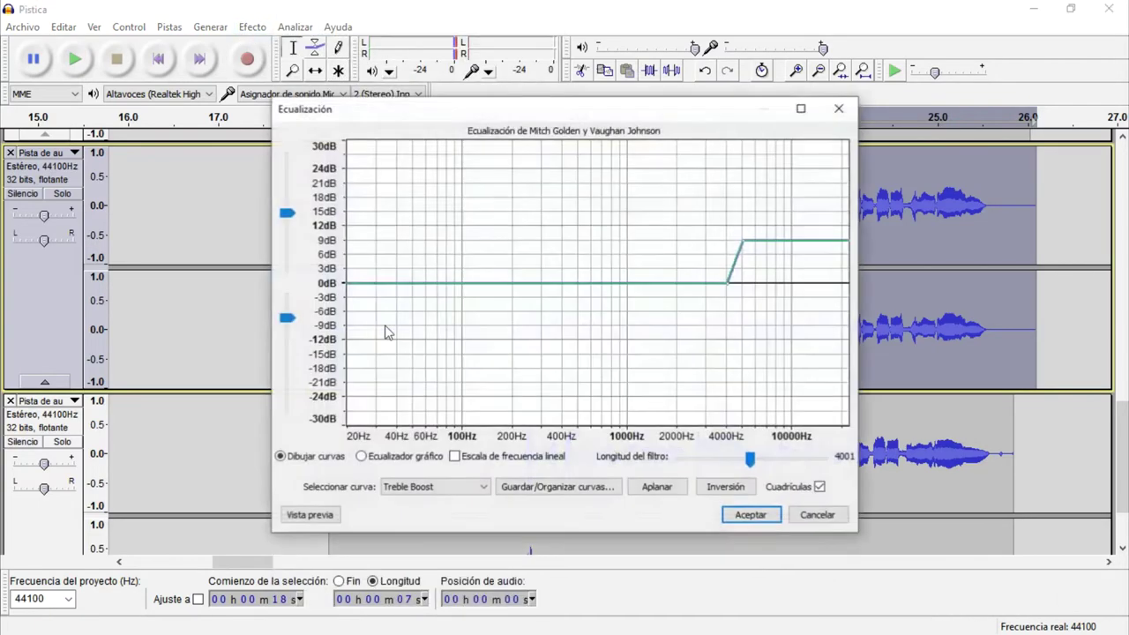
pyautogui.press('Return')
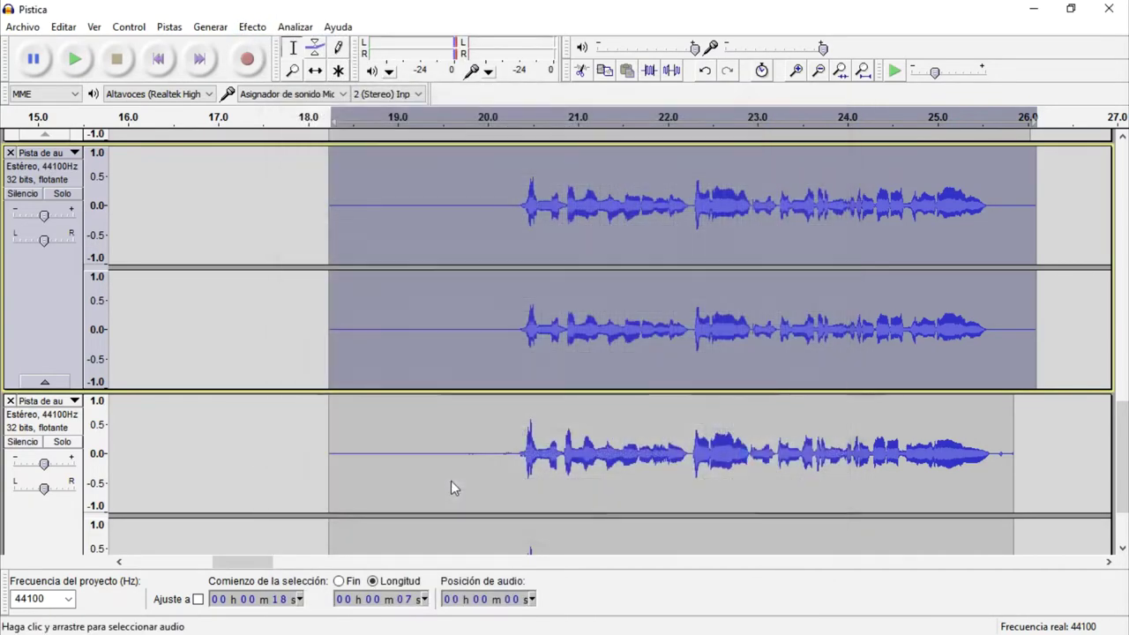
# Apply Equalization with the Bass Boost curve to the second 18 to 26 second vocal take.
pyautogui.click(254, 28)
pyautogui.click(353, 273)
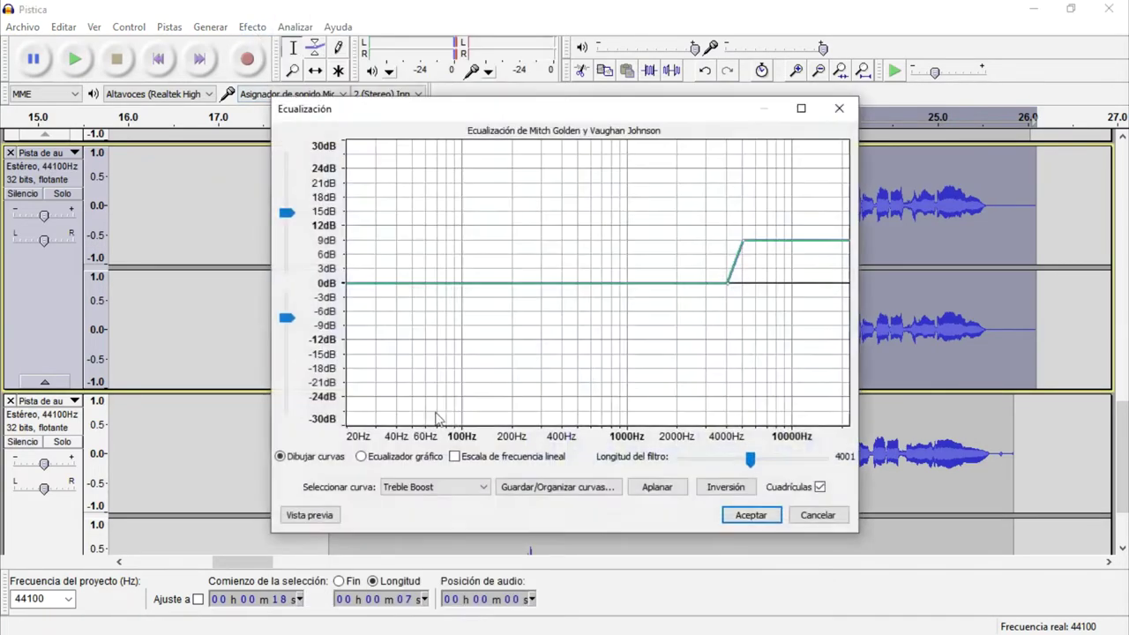
pyautogui.click(459, 487)
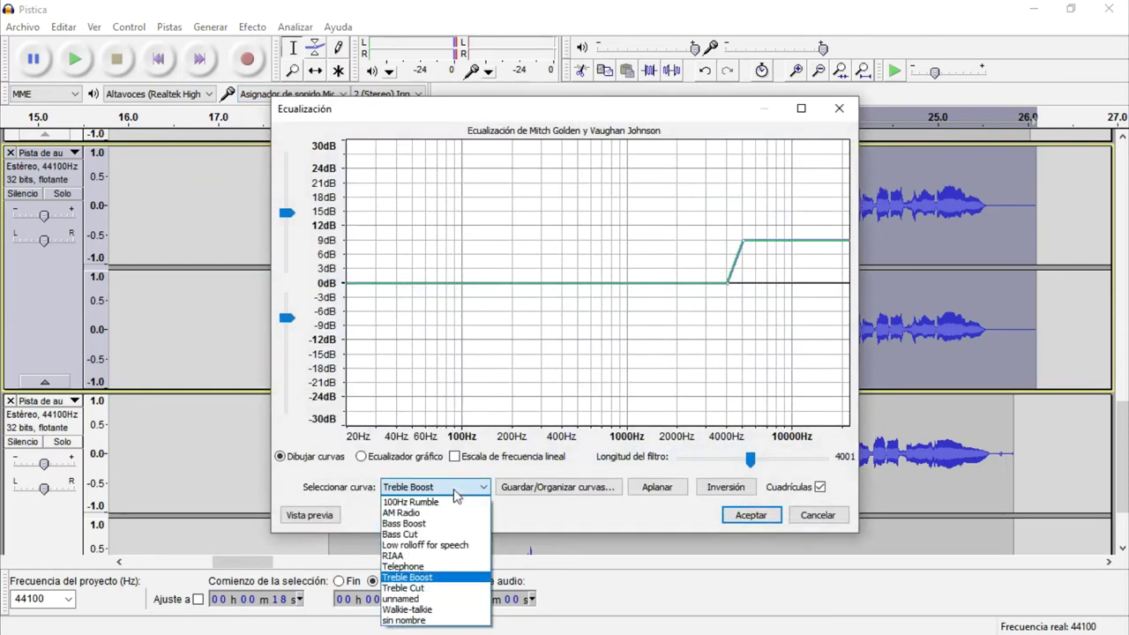
pyautogui.click(414, 524)
pyautogui.click(756, 515)
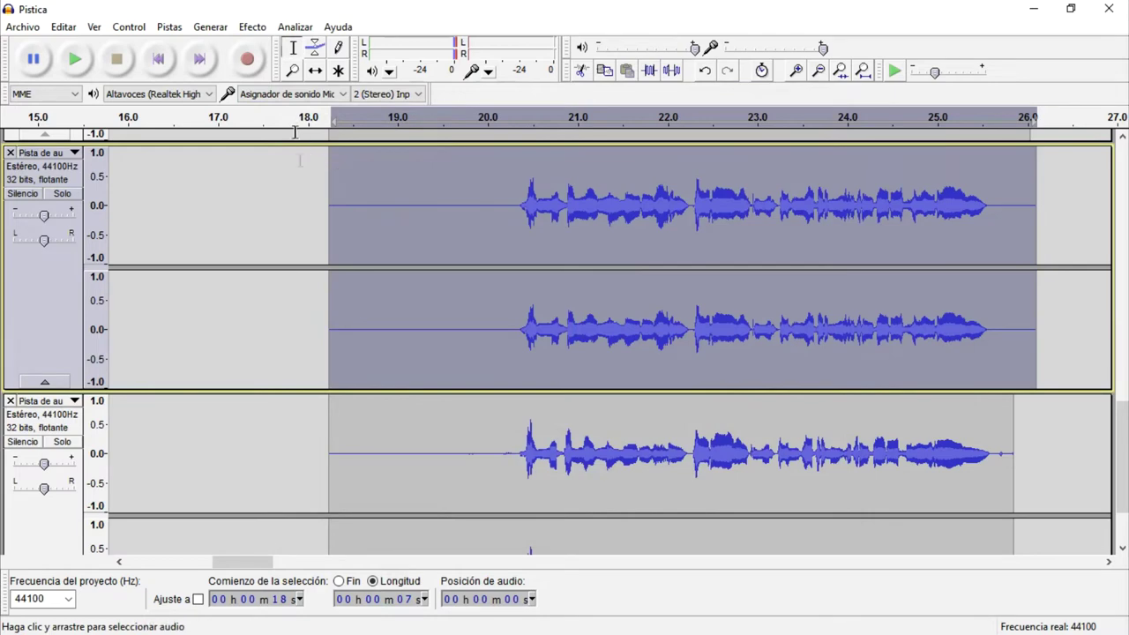
# Apply Compression with its current settings to the second 18 to 26 second vocal take.
pyautogui.click(252, 26)
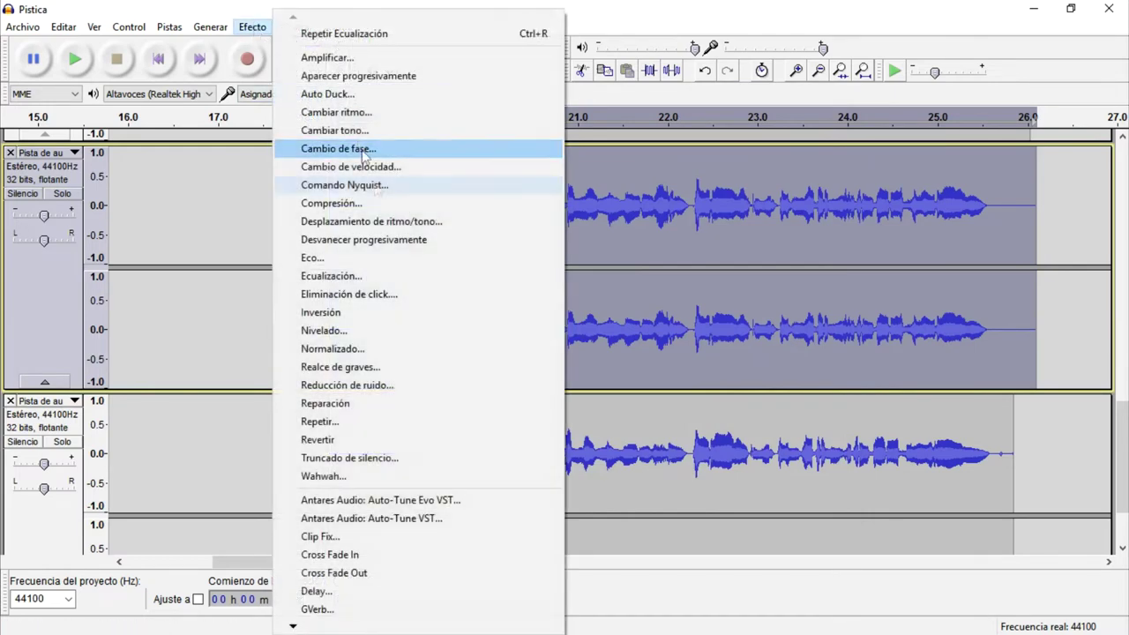
pyautogui.click(379, 204)
pyautogui.press('Return')
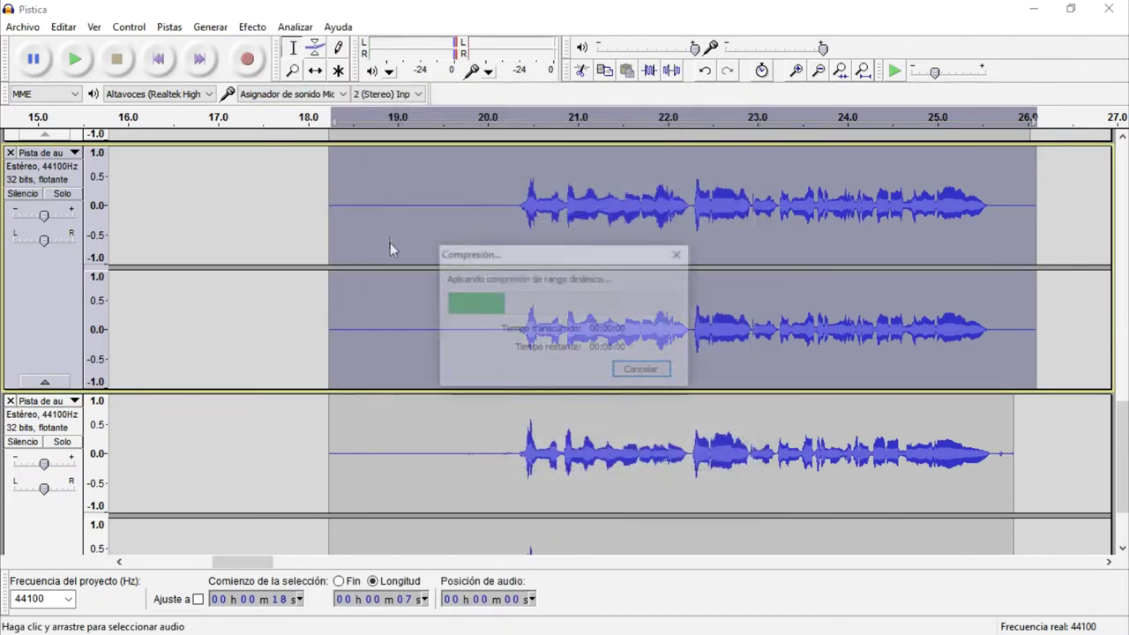
# Apply the Leveller effect (Nivelado) to the second 18 to 26 second take and normalize it.
pyautogui.click(254, 29)
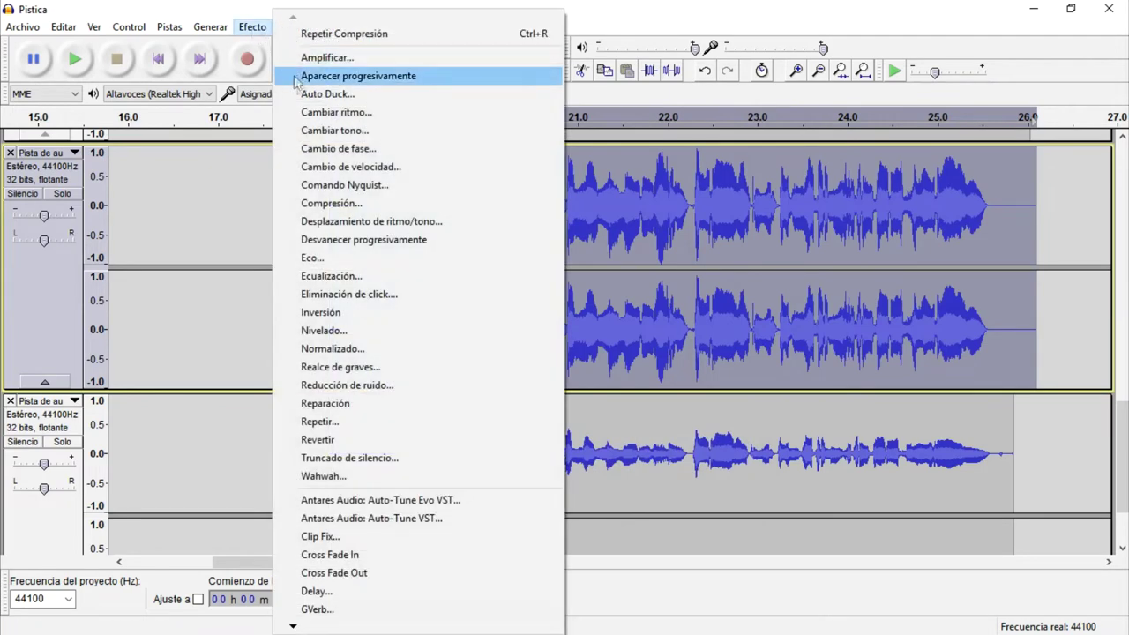
pyautogui.click(344, 331)
pyautogui.press('Return')
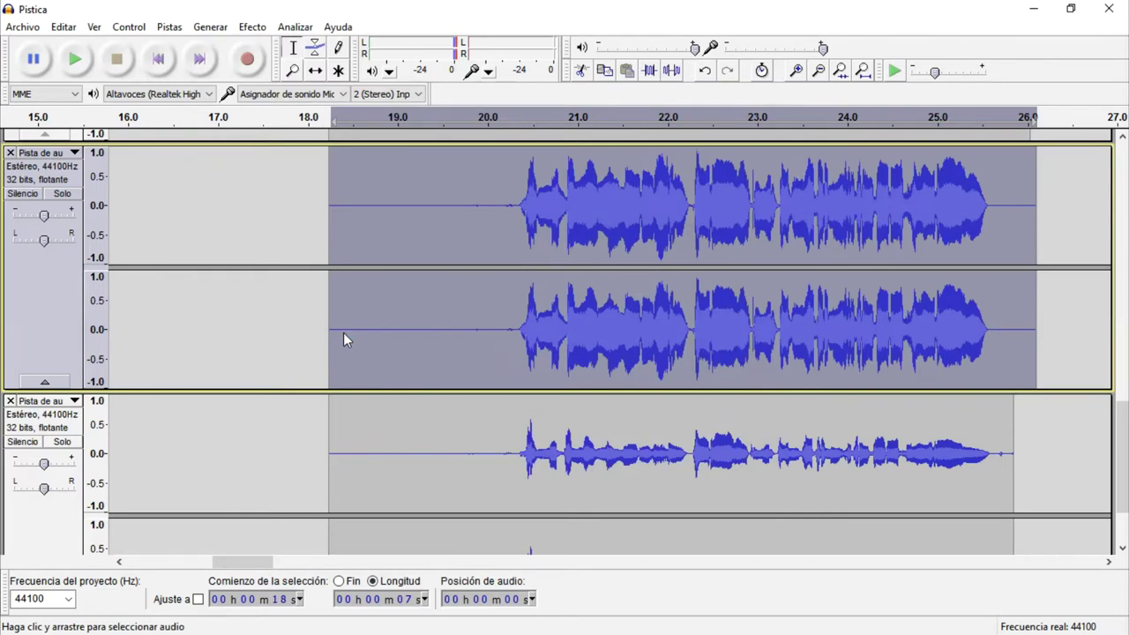
pyautogui.click(259, 29)
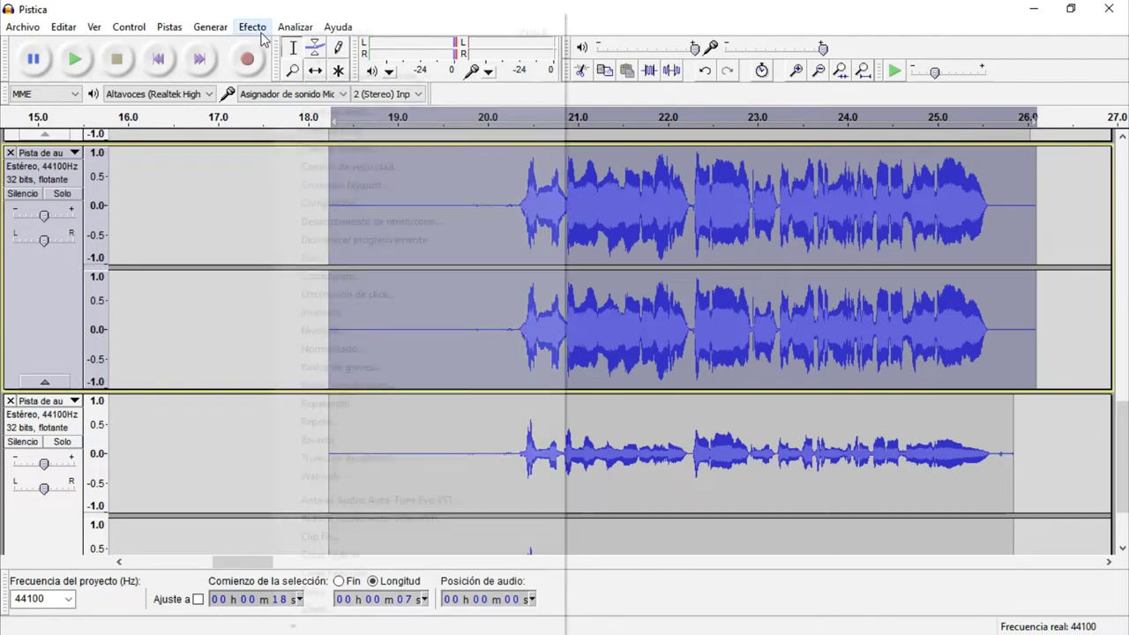
pyautogui.click(384, 351)
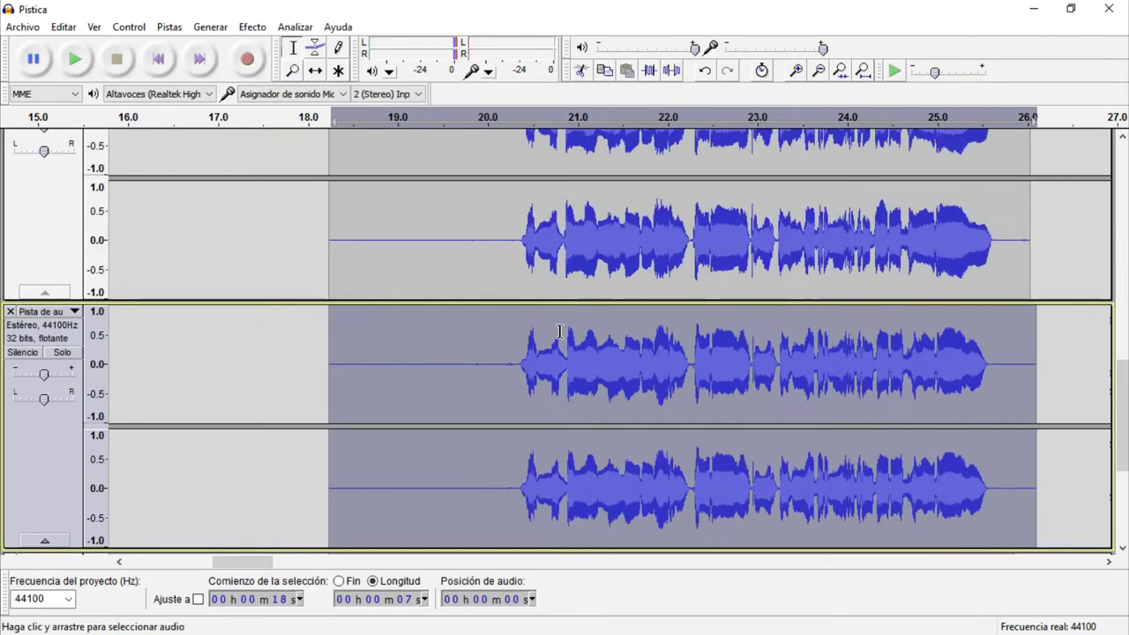
# Capture a noise profile from about 18.2 to 20.1 seconds in the third 18 to 26 second vocal take.
pyautogui.scroll(-3, 559, 331)
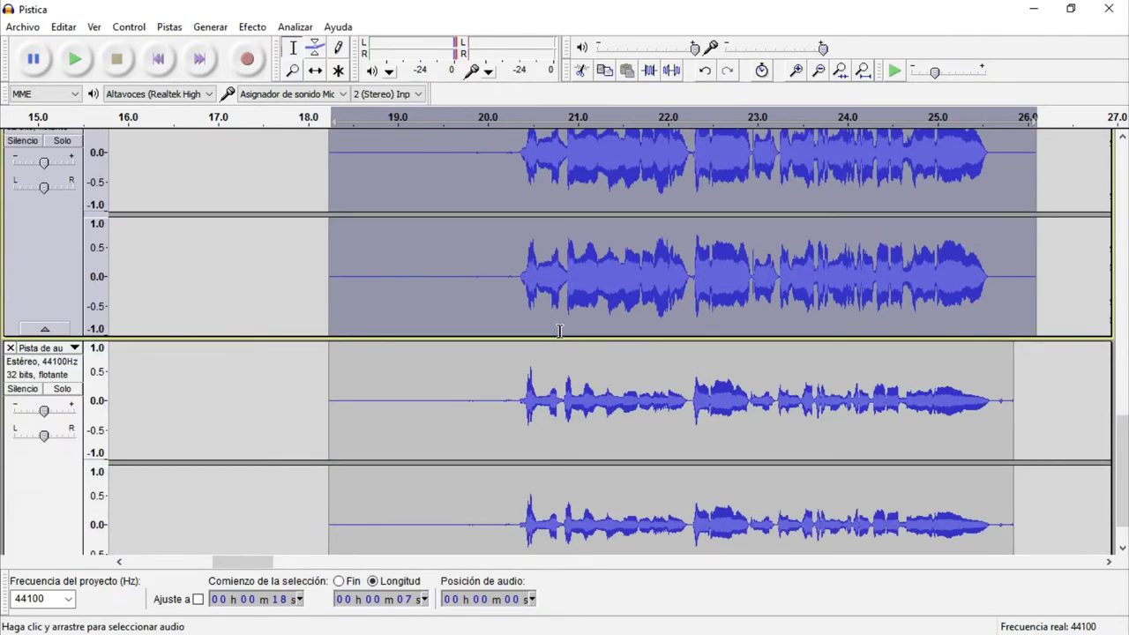
pyautogui.moveTo(500, 406); pyautogui.dragTo(329, 399)
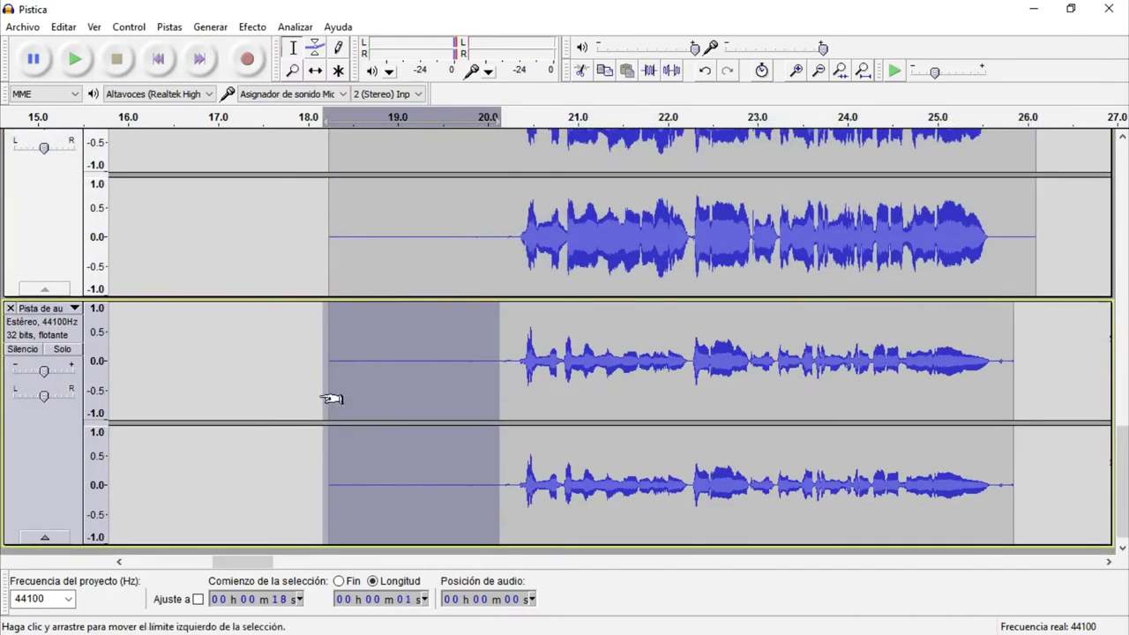
pyautogui.click(261, 27)
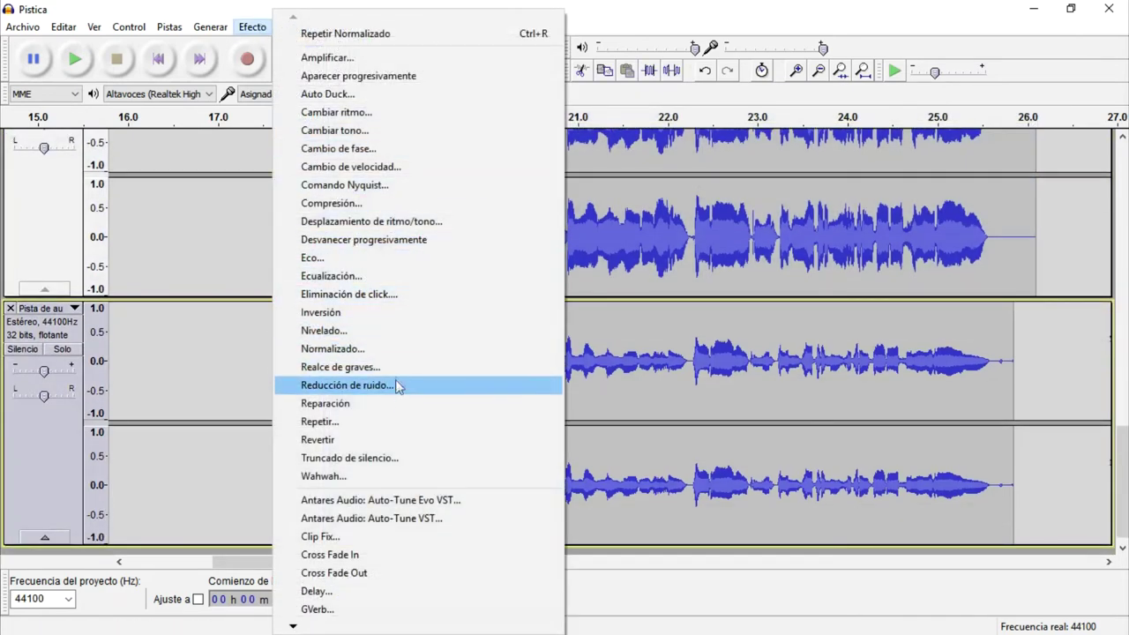
pyautogui.click(395, 382)
pyautogui.press('Return')
# Select the third 18 to 26 second take in full and apply Noise Reduction at 24 dB to it.
pyautogui.doubleClick(496, 318)
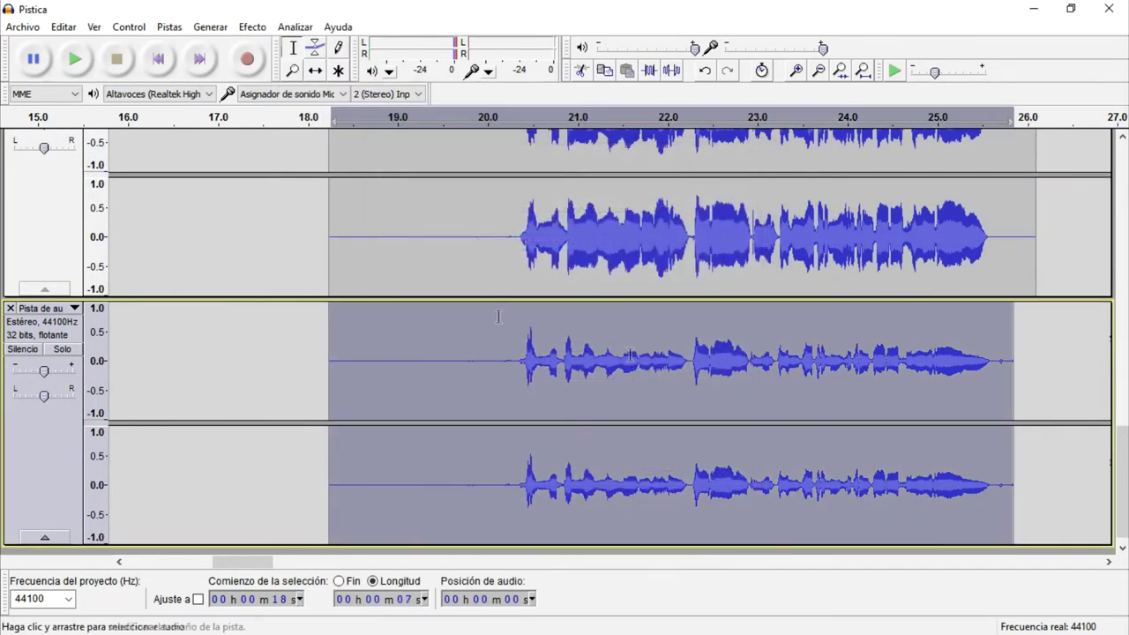
pyautogui.click(253, 26)
pyautogui.click(387, 385)
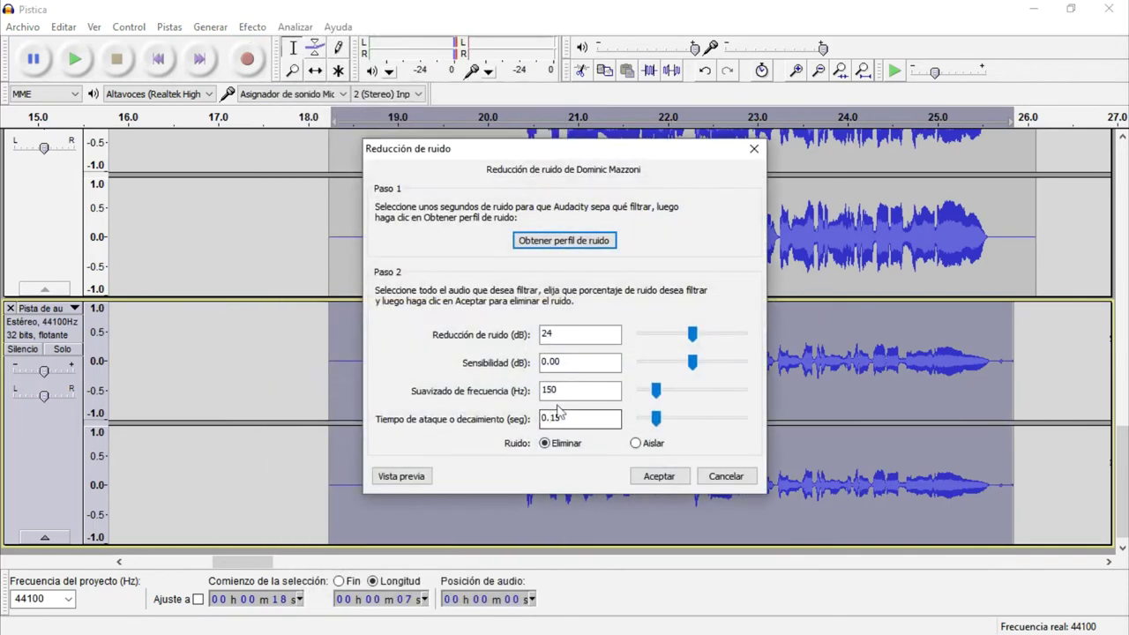
pyautogui.click(657, 475)
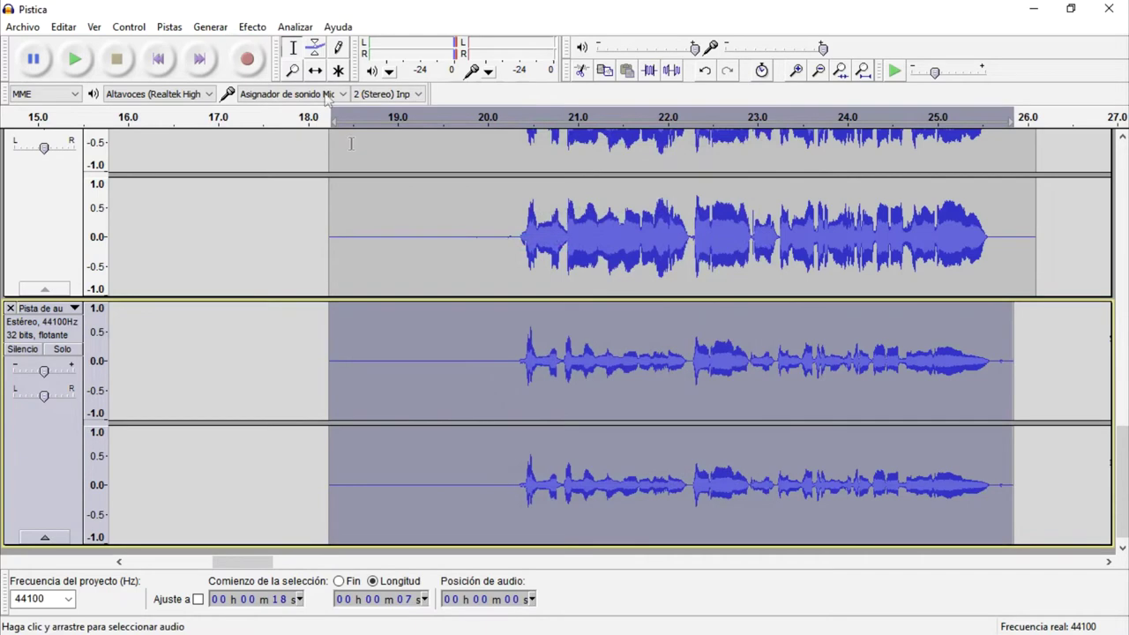
# Apply Equalization with the Bass Boost curve to the third 18 to 26 second vocal take.
pyautogui.click(252, 26)
pyautogui.click(382, 274)
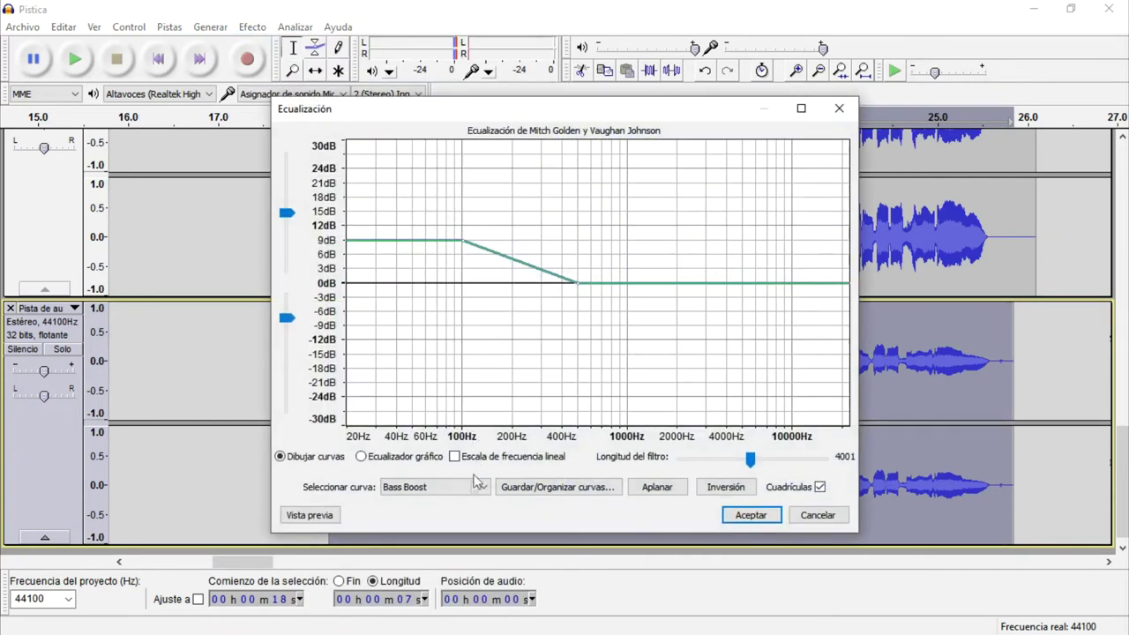
pyautogui.click(751, 515)
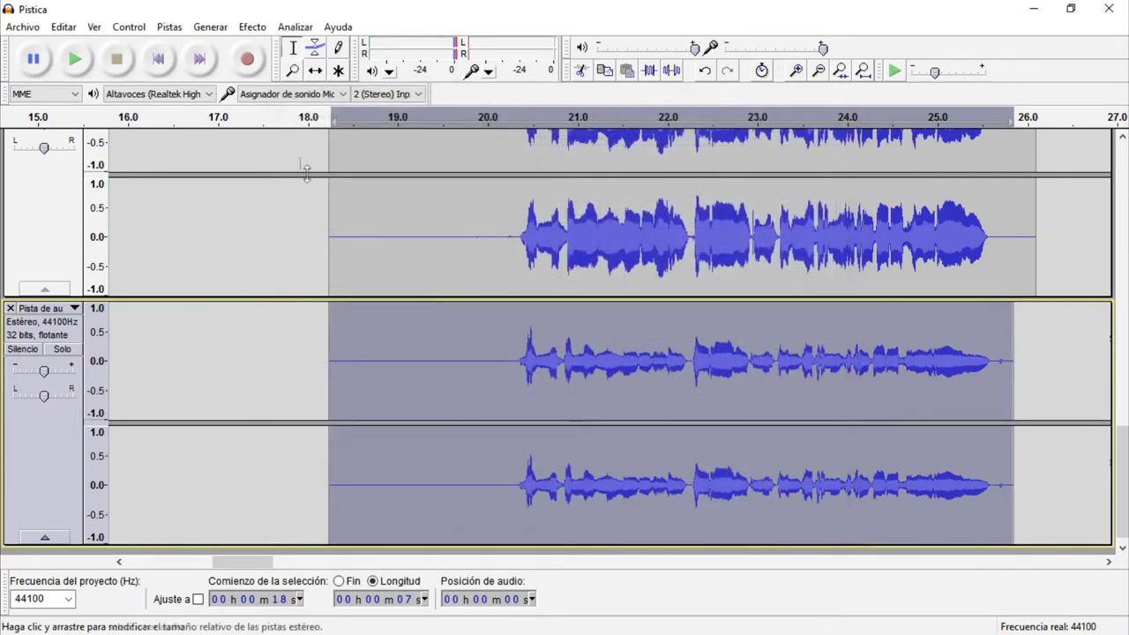
pyautogui.click(252, 26)
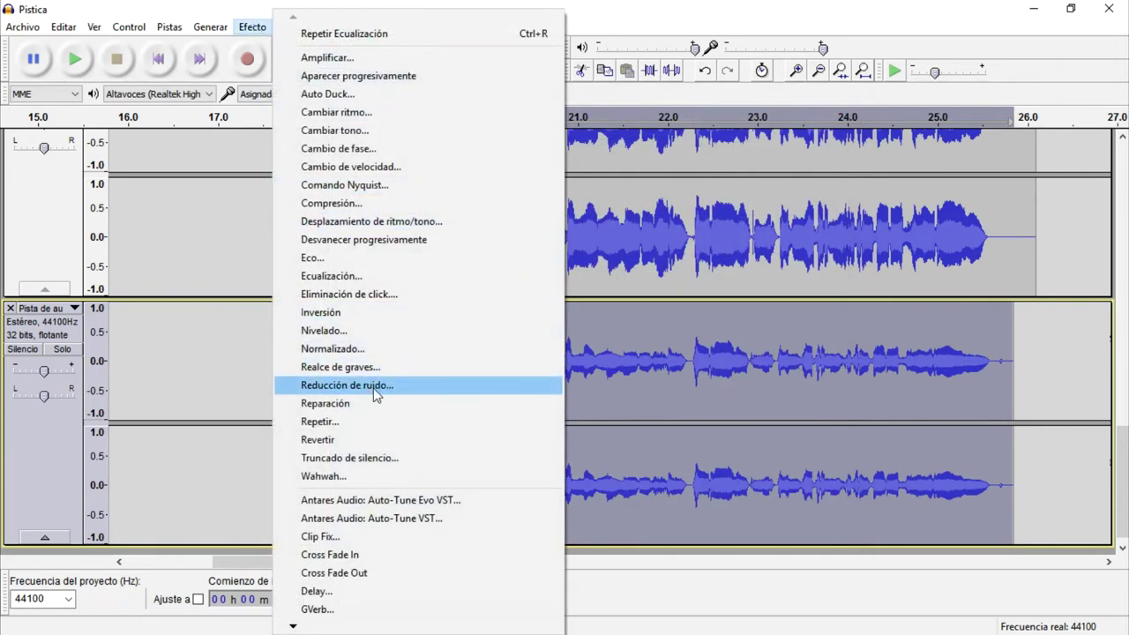
pyautogui.click(375, 386)
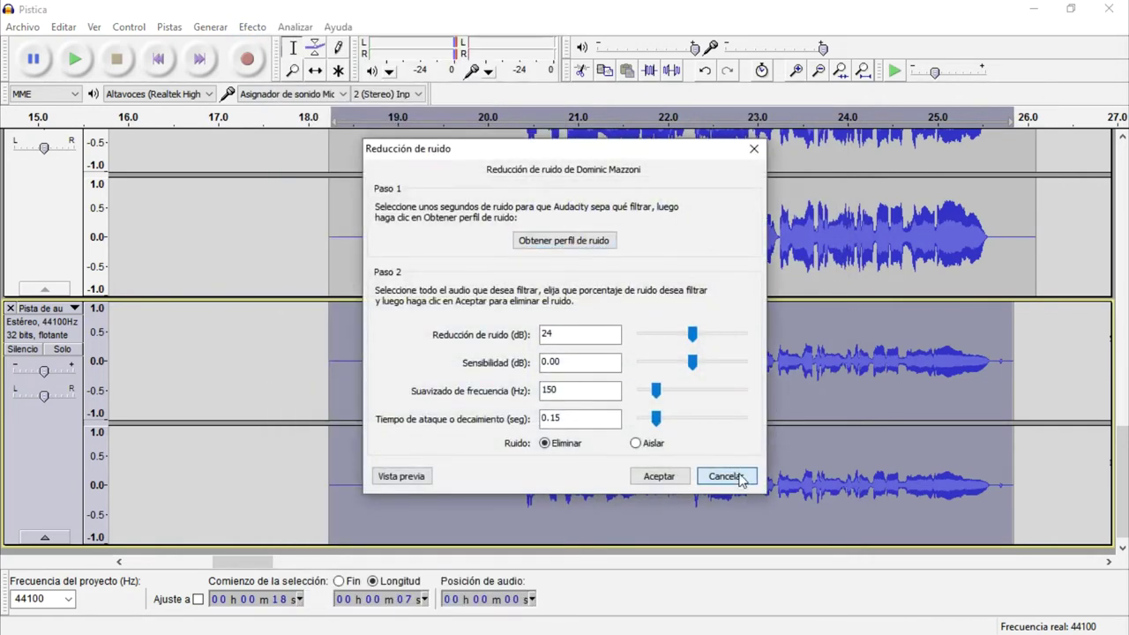
pyautogui.click(725, 476)
pyautogui.click(252, 26)
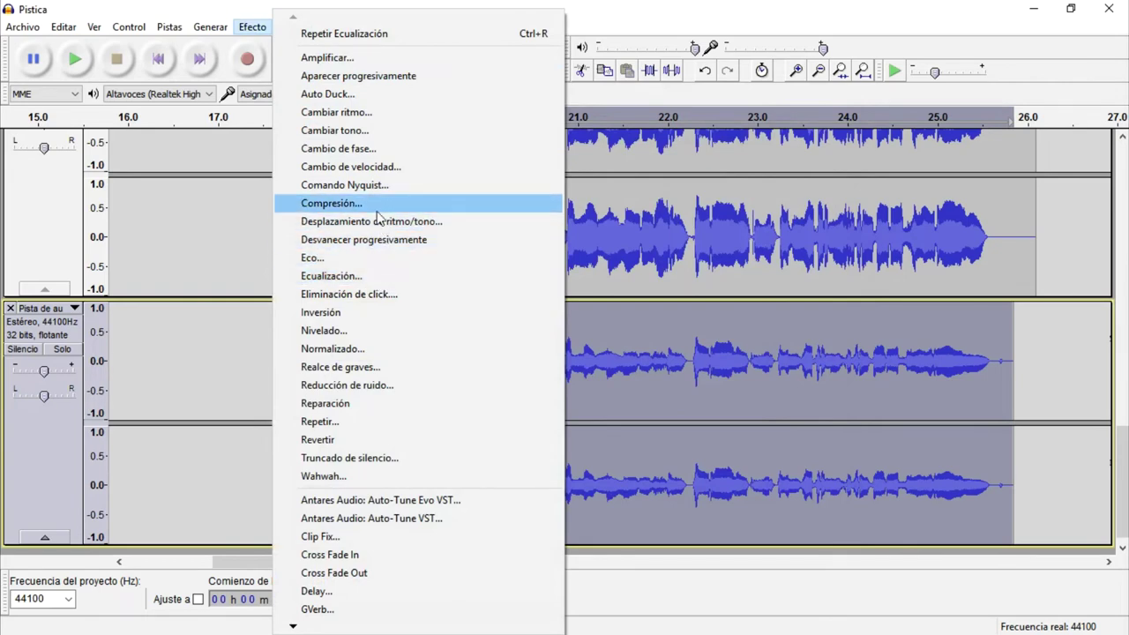
pyautogui.click(379, 277)
pyautogui.click(460, 487)
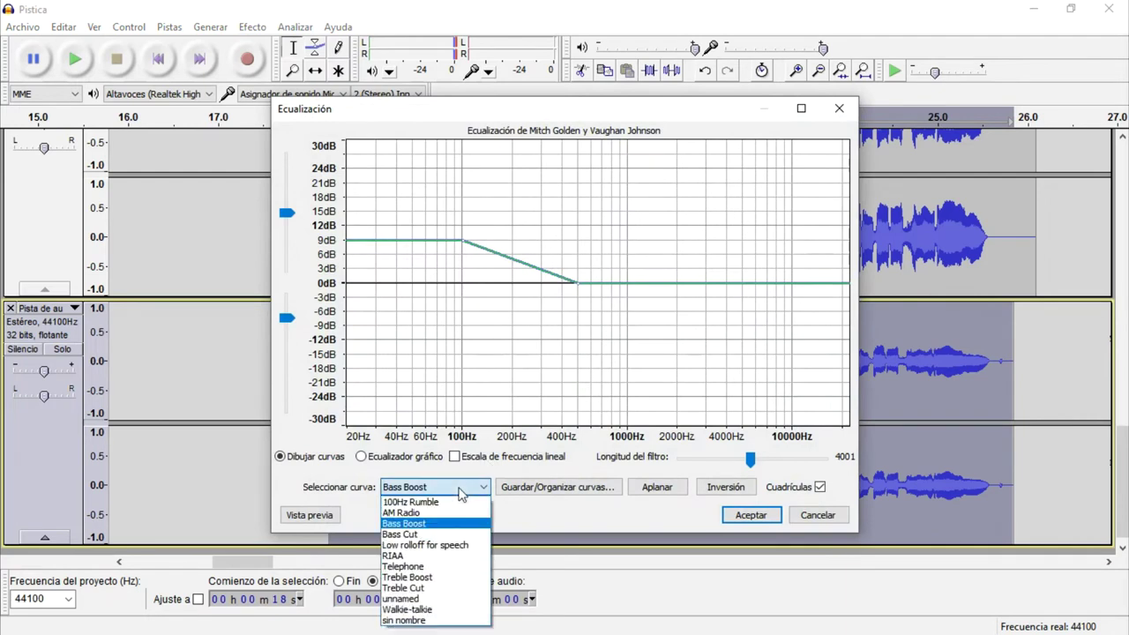
pyautogui.click(445, 579)
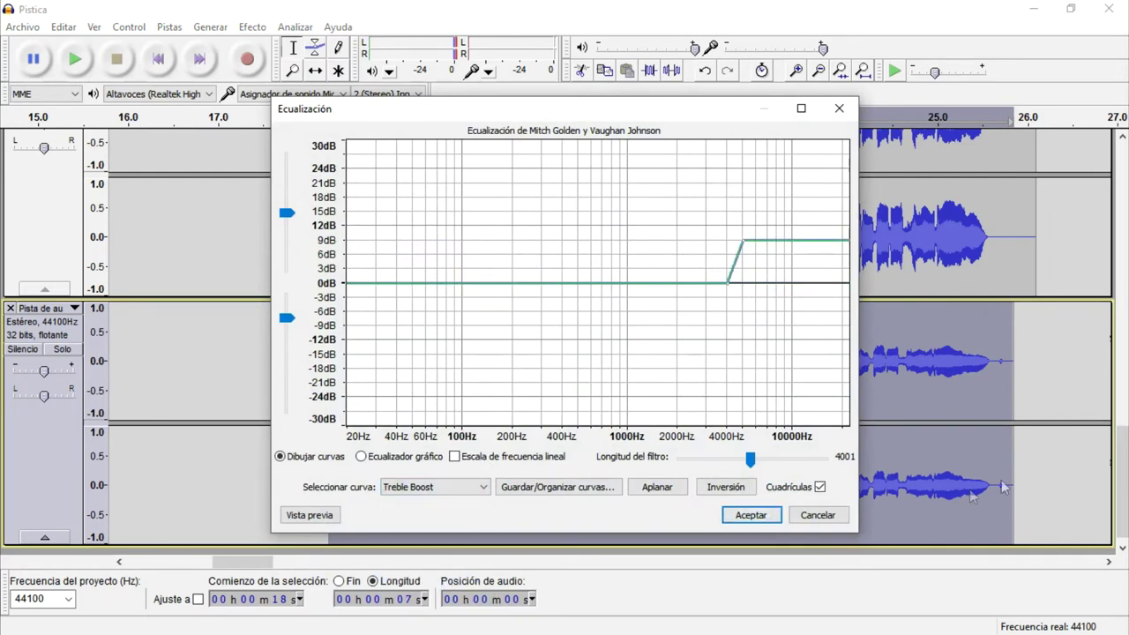
pyautogui.click(839, 107)
# Apply Compression with its current settings to the third 18 to 26 second vocal take.
pyautogui.click(252, 26)
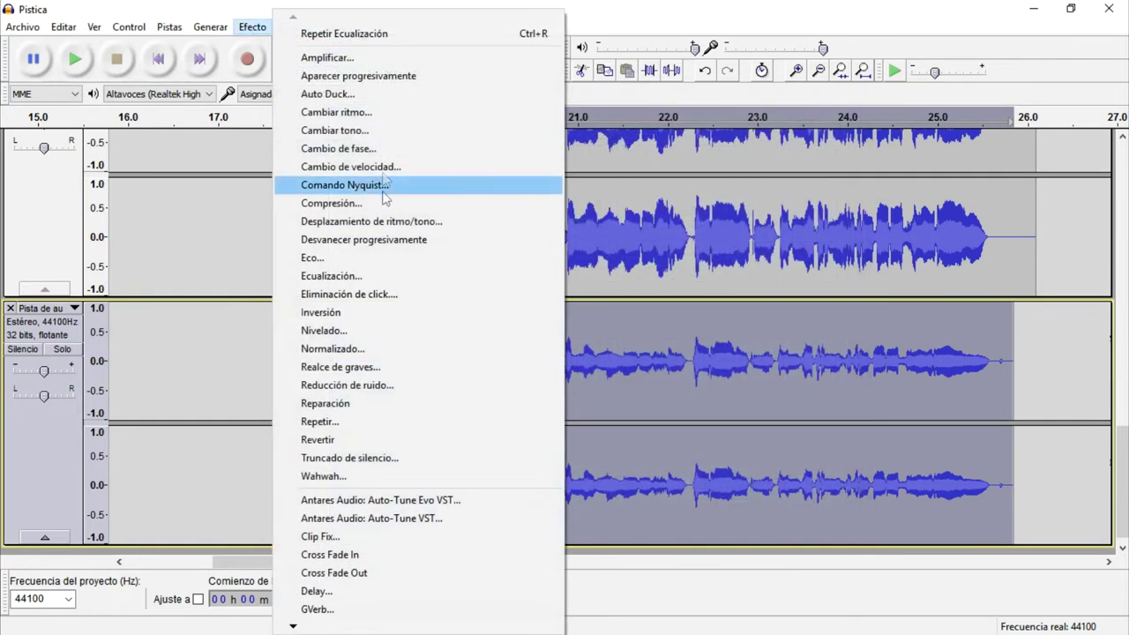
pyautogui.click(375, 211)
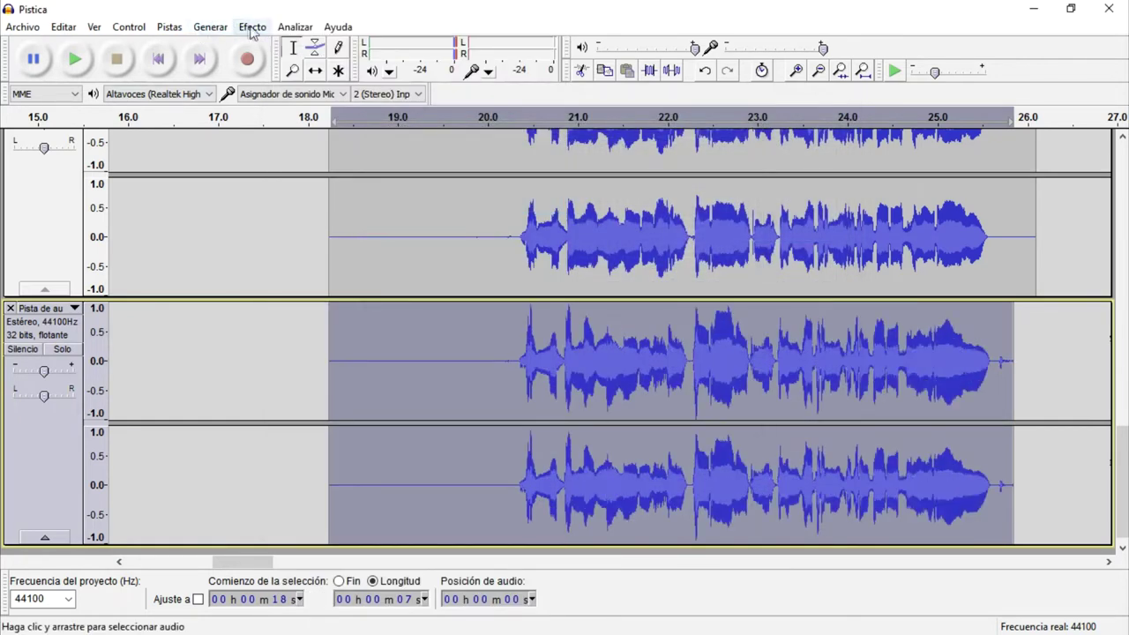
# Apply the Leveller effect (Nivelado) to the third 18 to 26 second take and normalize it.
pyautogui.click(252, 26)
pyautogui.click(390, 330)
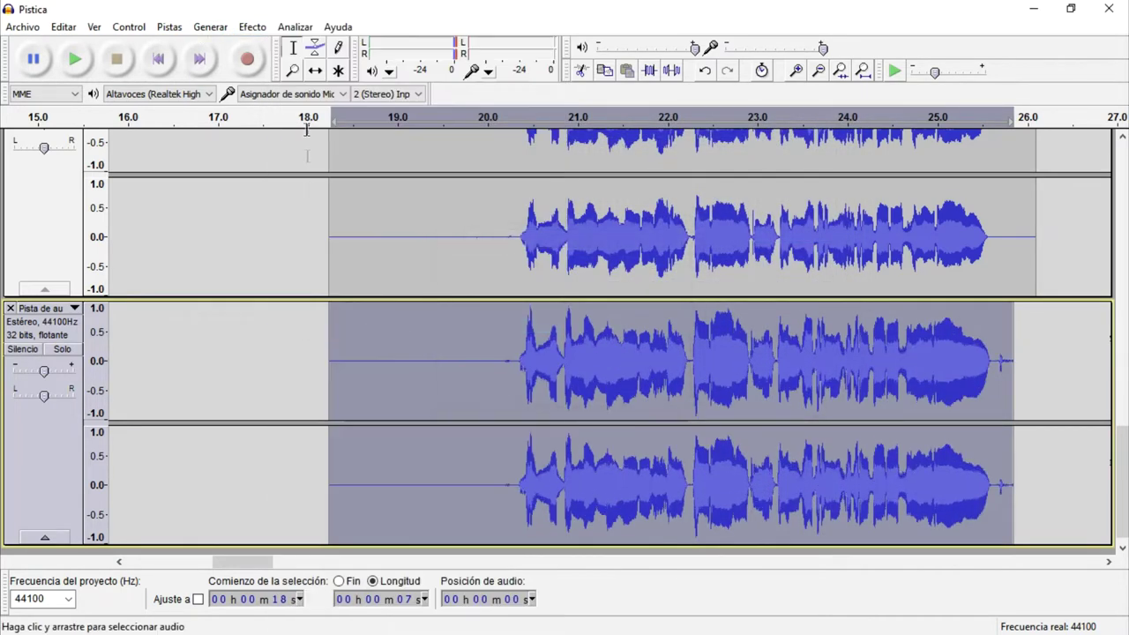
pyautogui.click(252, 27)
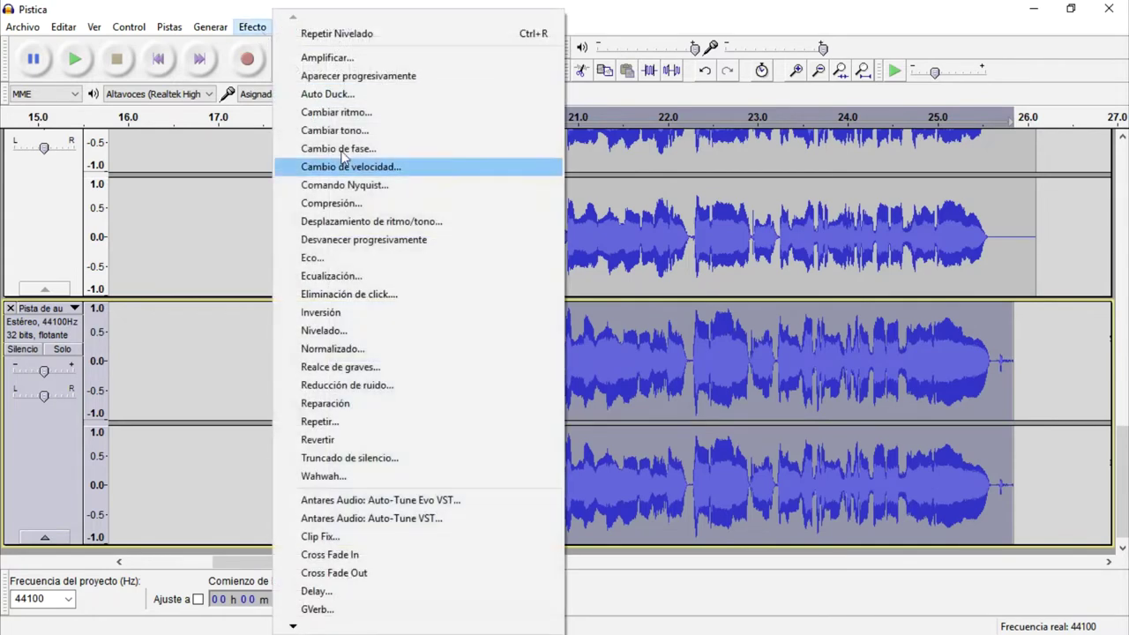
pyautogui.click(404, 356)
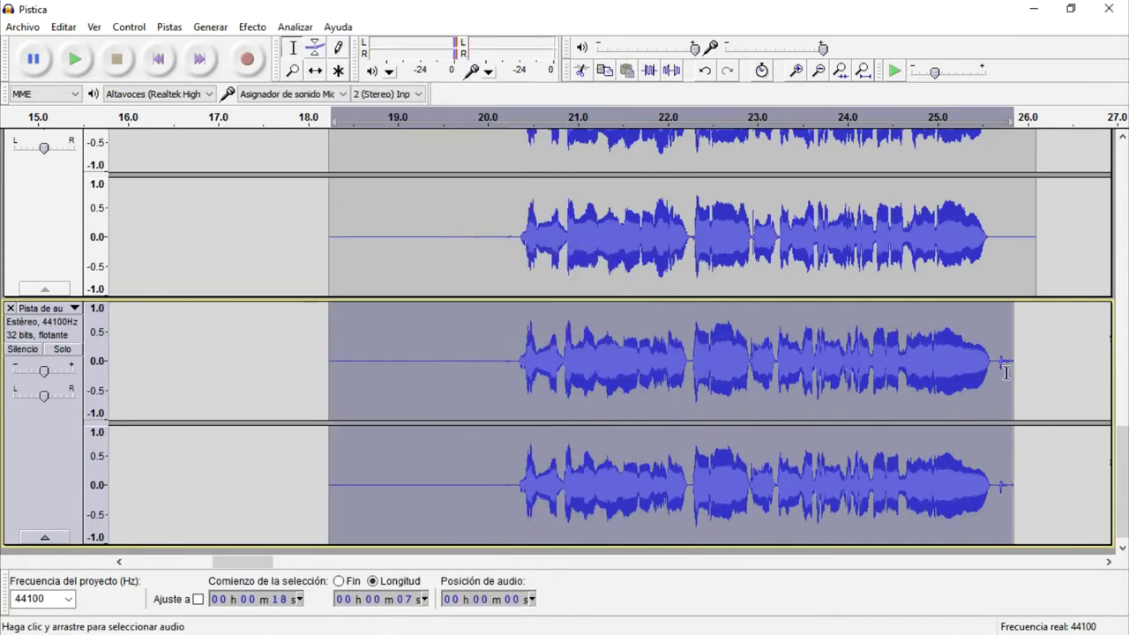
# Silence the noise after about 25.7 seconds in the third take and trim the tails of the two takes above to its end.
pyautogui.moveTo(997, 372); pyautogui.dragTo(1069, 377)
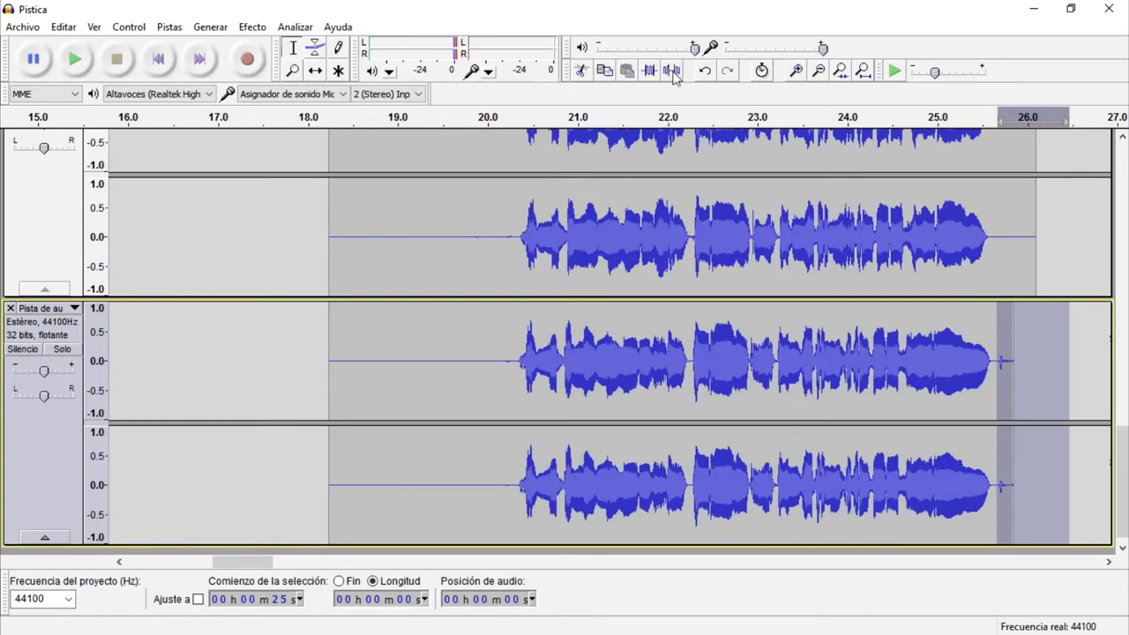
pyautogui.moveTo(1073, 269); pyautogui.dragTo(1015, 252)
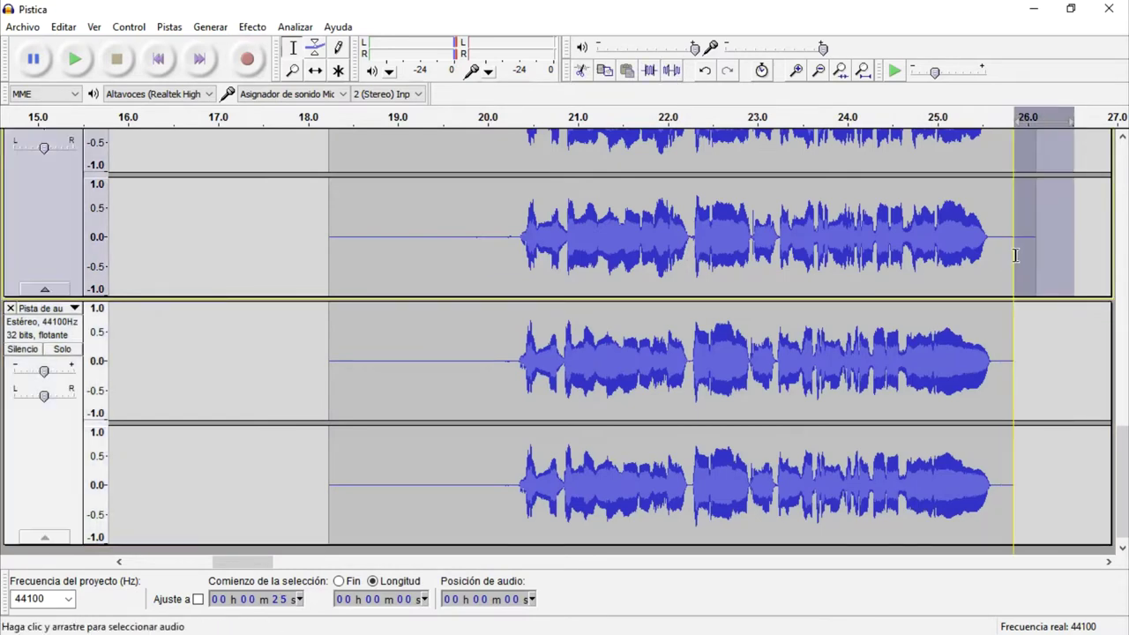
pyautogui.scroll(1, 1015, 252)
pyautogui.scroll(1, 1015, 250)
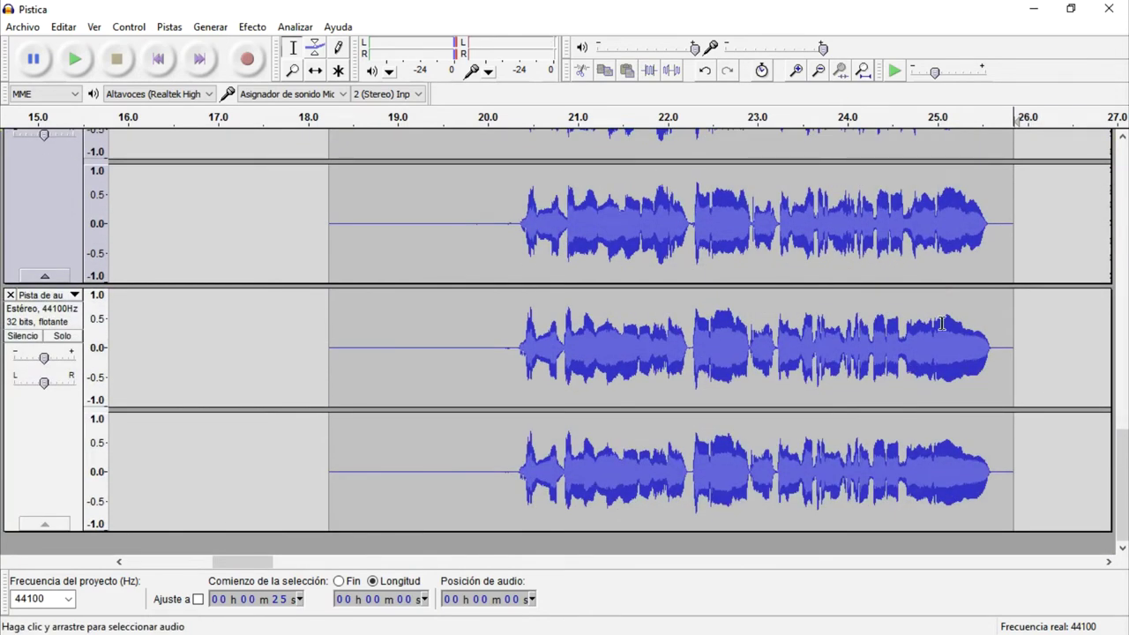
# Compare the start and end alignment of the three 18 to 26 second takes and view the whole project timeline.
pyautogui.scroll(-3, 868, 304)
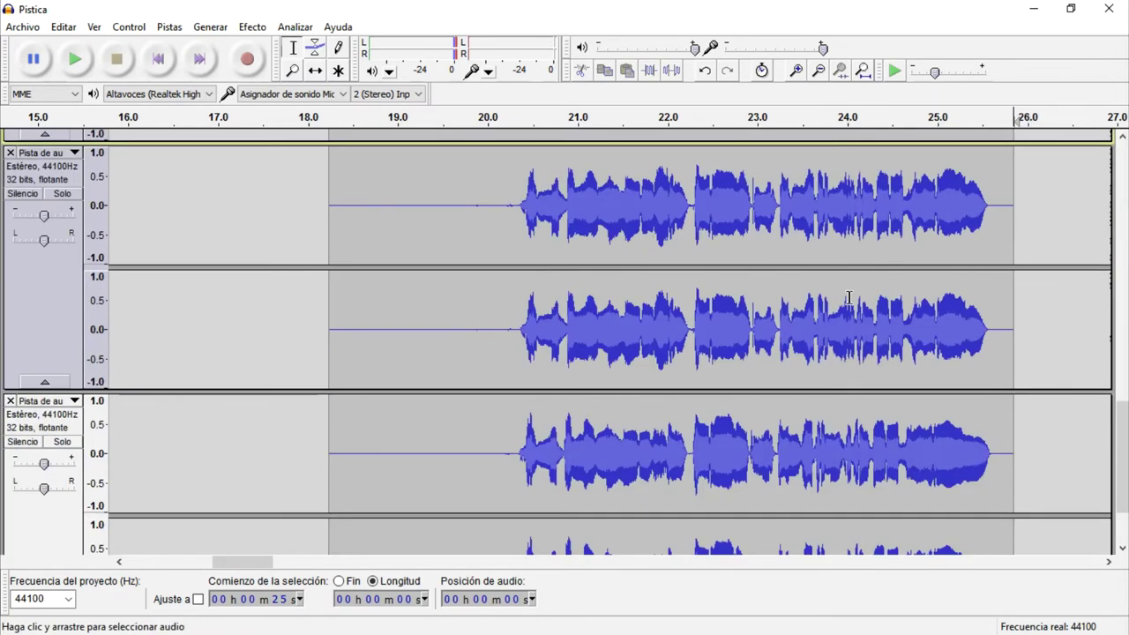
pyautogui.scroll(3, 849, 299)
pyautogui.click(503, 393)
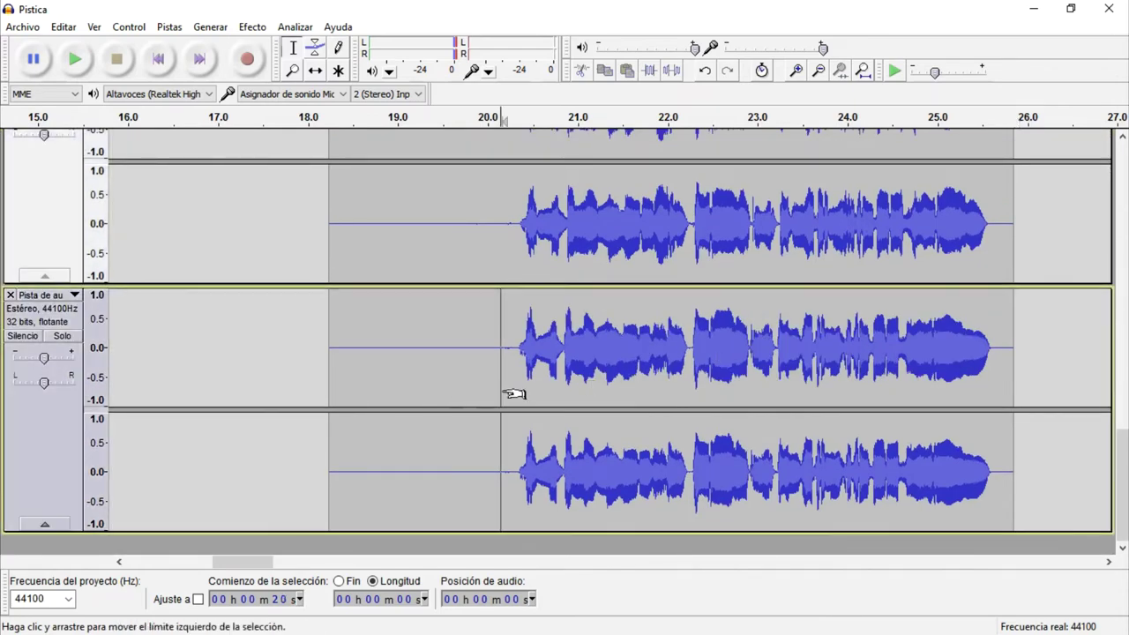
pyautogui.scroll(2, 507, 397)
pyautogui.scroll(-2, 503, 396)
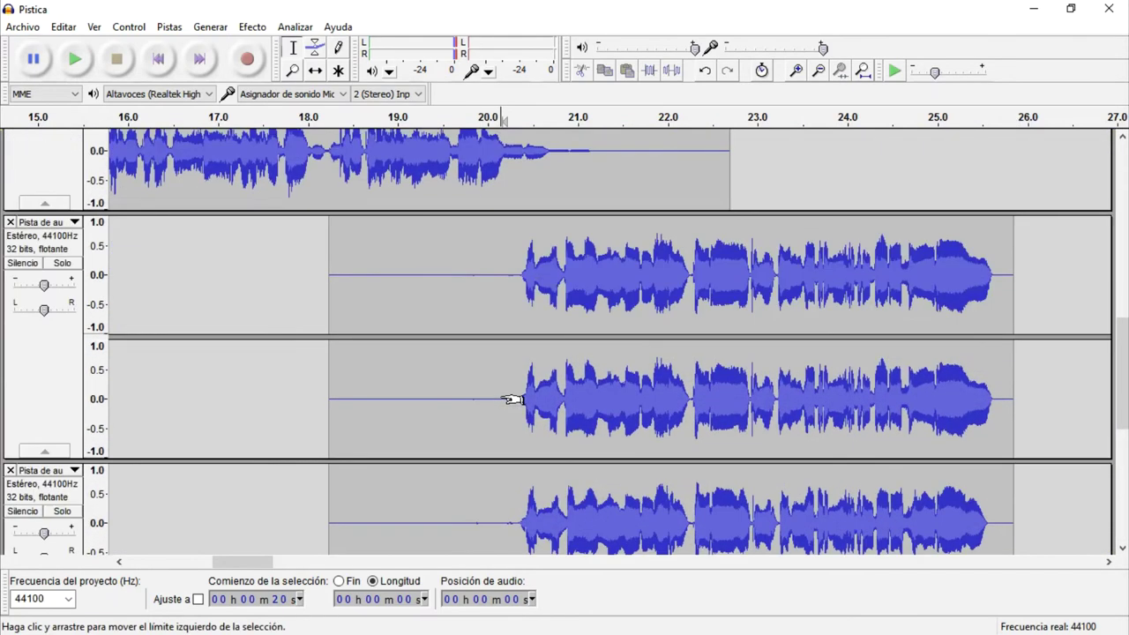
pyautogui.scroll(-4, 499, 396)
pyautogui.scroll(2, 232, 367)
pyautogui.scroll(-5, 232, 366)
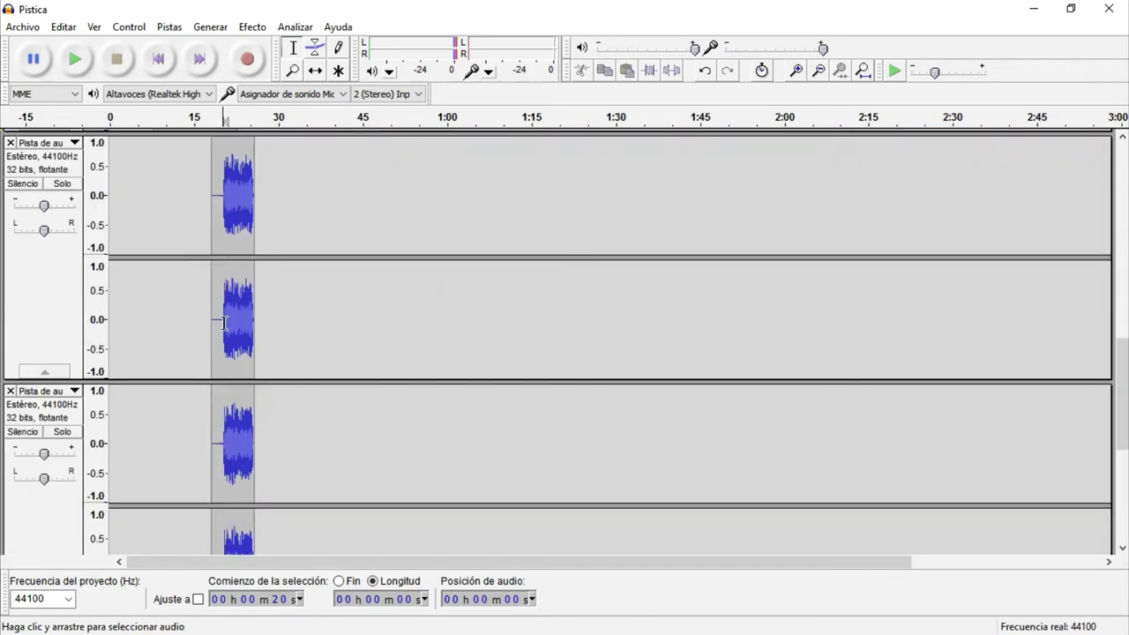
pyautogui.scroll(5, 227, 331)
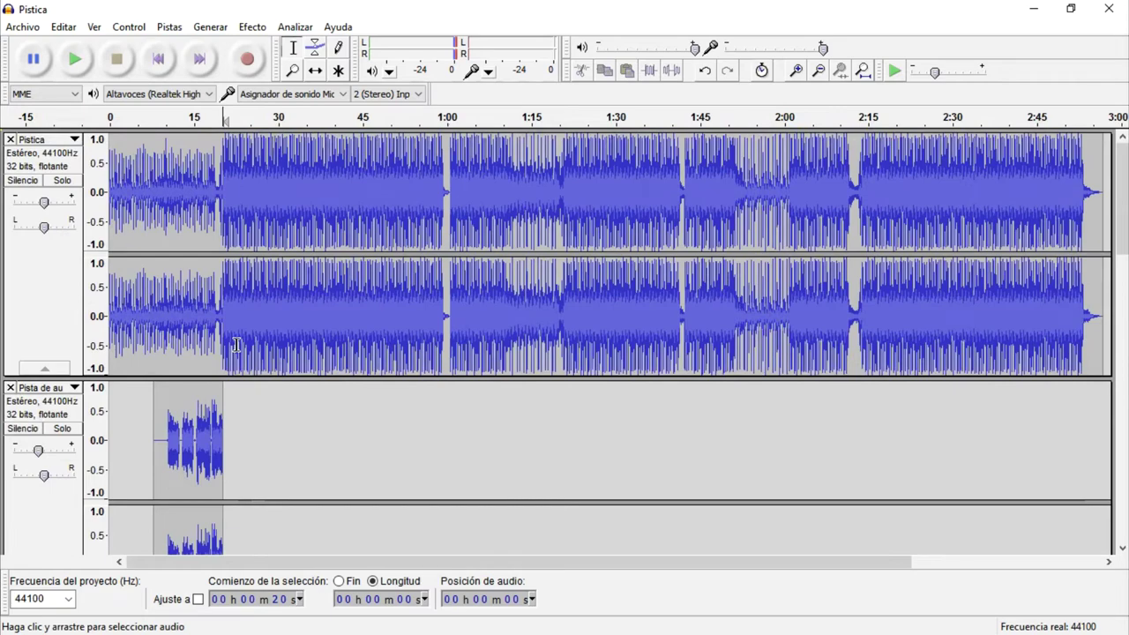
# Listen to the Pistica backing track alone and then the full mix from about 18 seconds.
pyautogui.scroll(-2, 187, 357)
pyautogui.scroll(2, 203, 340)
pyautogui.click(210, 333)
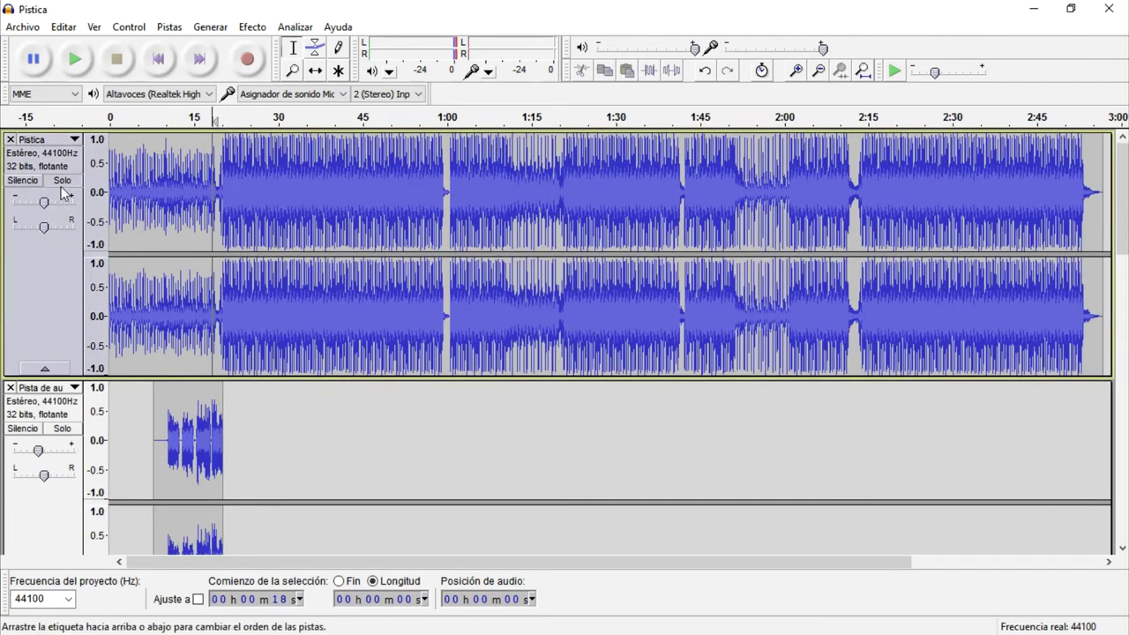
pyautogui.click(62, 181)
pyautogui.press('space')
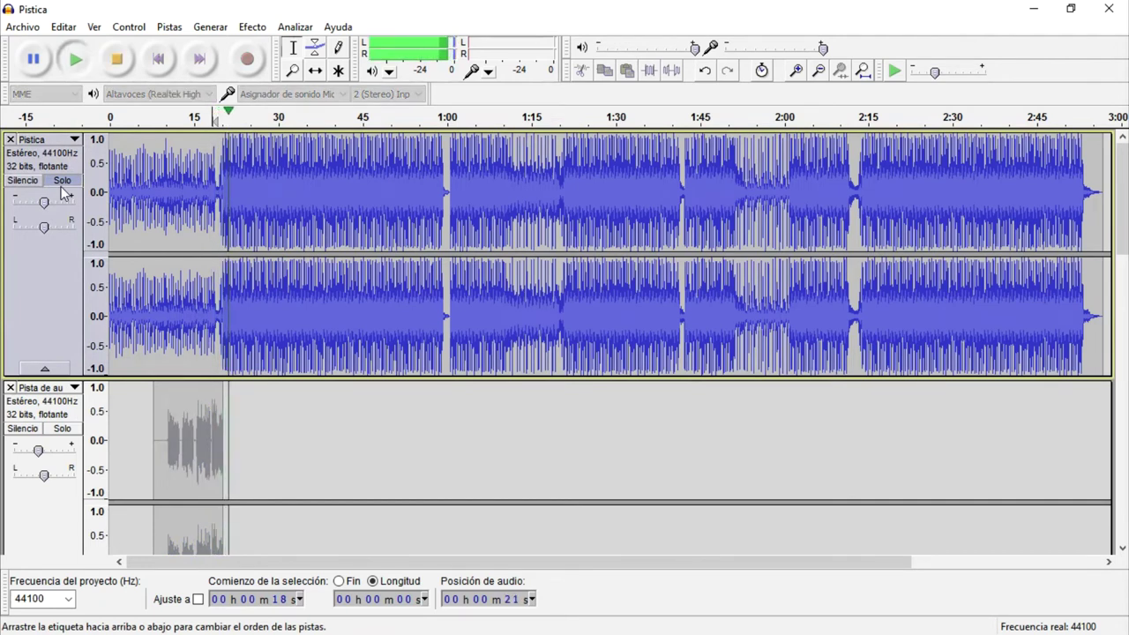
pyautogui.press('space')
pyautogui.click(66, 181)
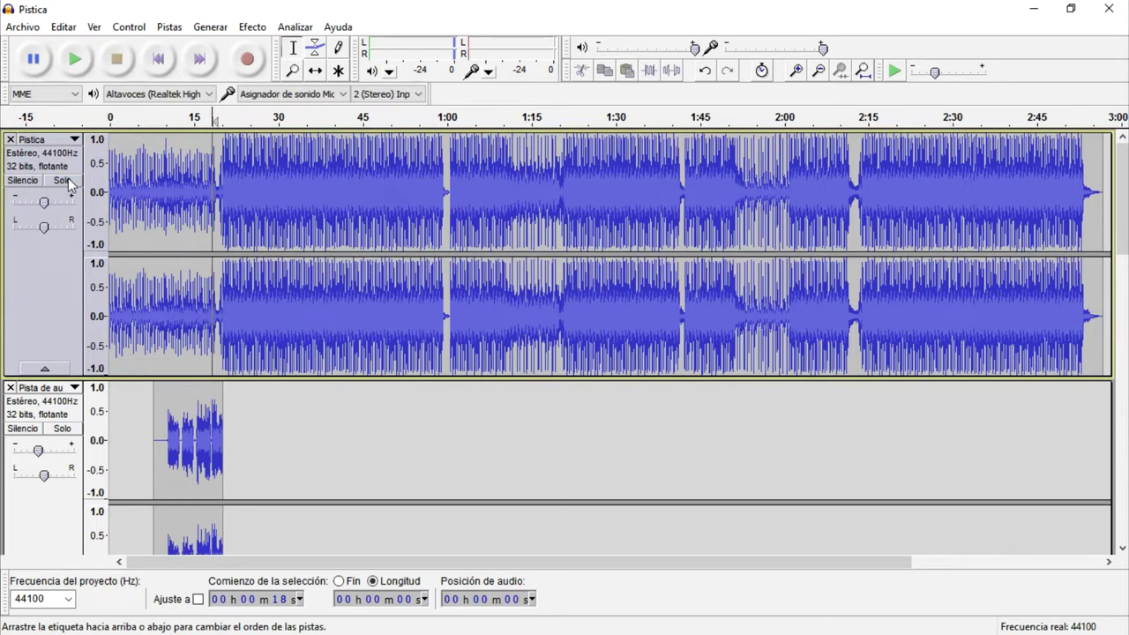
pyautogui.press('space')
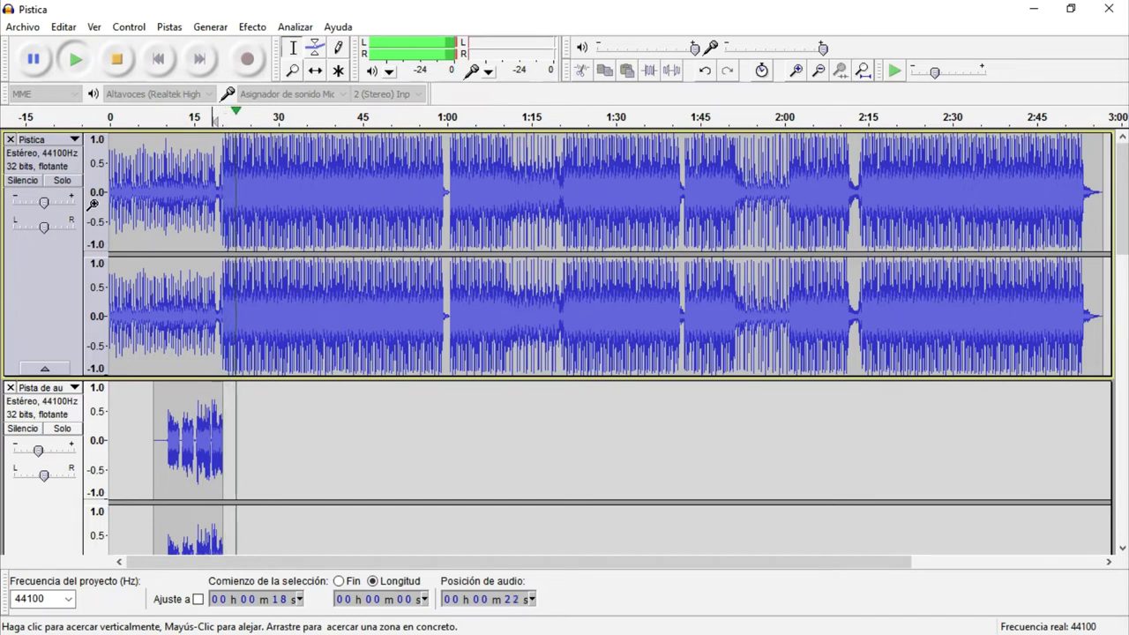
pyautogui.press('space')
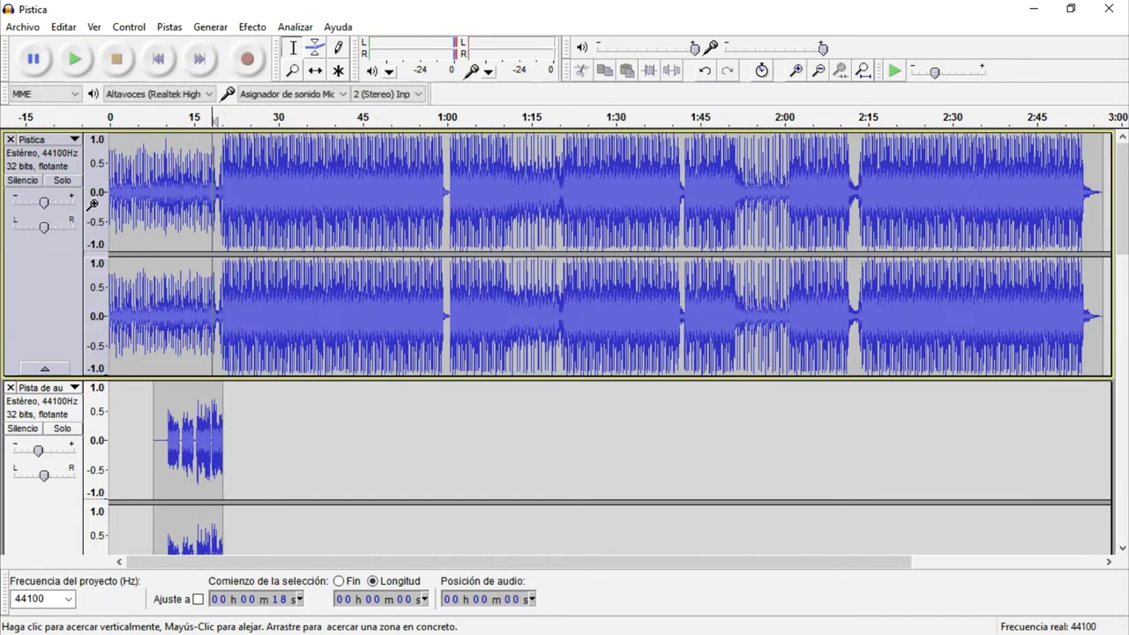
# Pan the first 18 to 26 second vocal take fully left and the second one fully right.
pyautogui.scroll(-5, 285, 402)
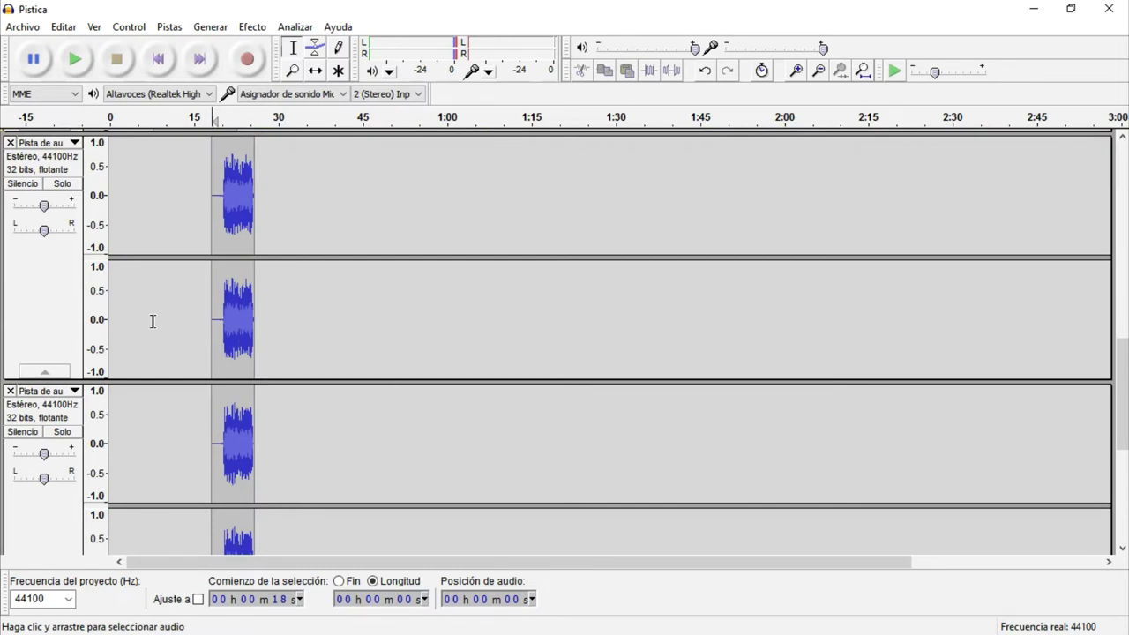
pyautogui.moveTo(44, 231); pyautogui.dragTo(13, 231)
pyautogui.moveTo(45, 479); pyautogui.dragTo(75, 476)
# Lower the gain of the third, centred 18 to 26 second take to a negative value.
pyautogui.scroll(-1, 80, 483)
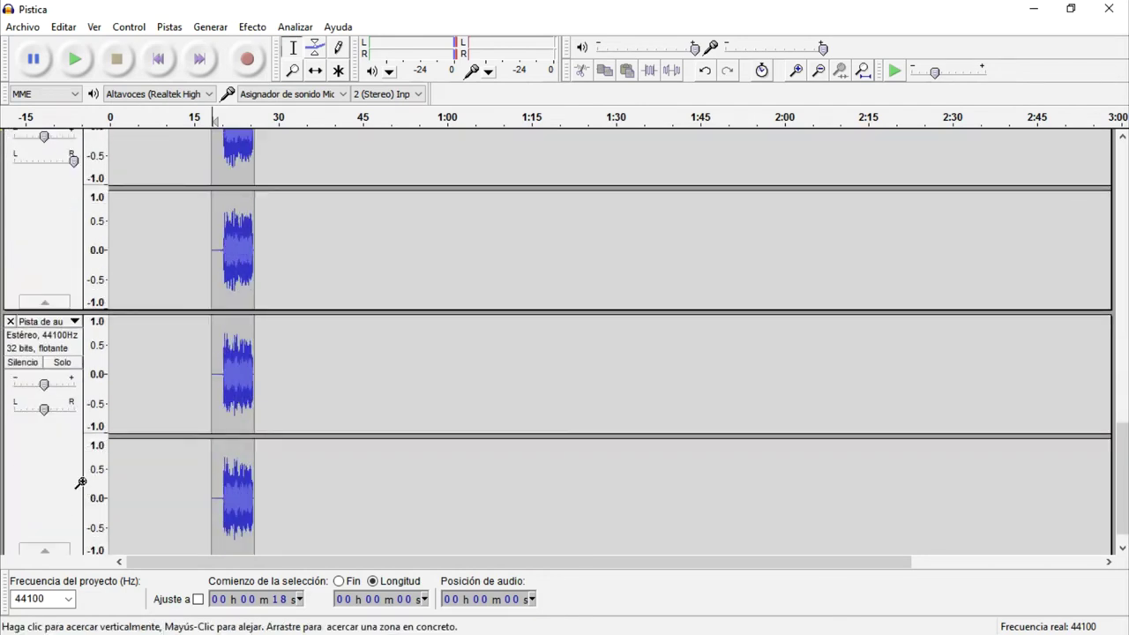
pyautogui.doubleClick(45, 385)
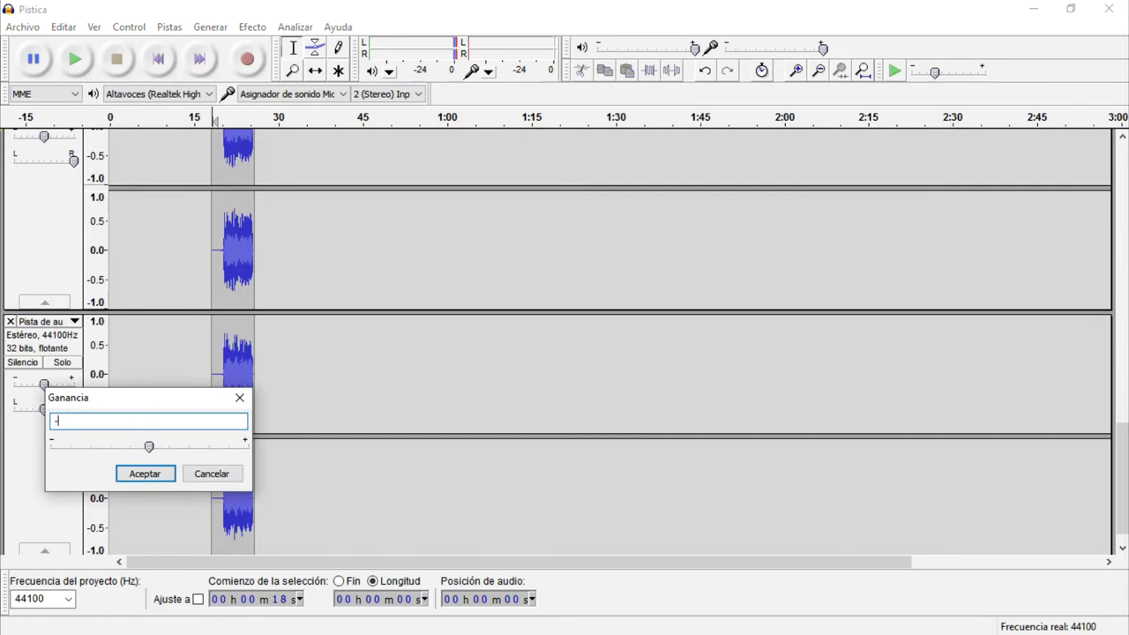
pyautogui.write('-')
pyautogui.press('Return')
# Lower the gains of the right-panned and left-panned 18 to 26 second takes to negative values.
pyautogui.scroll(-2, 39, 332)
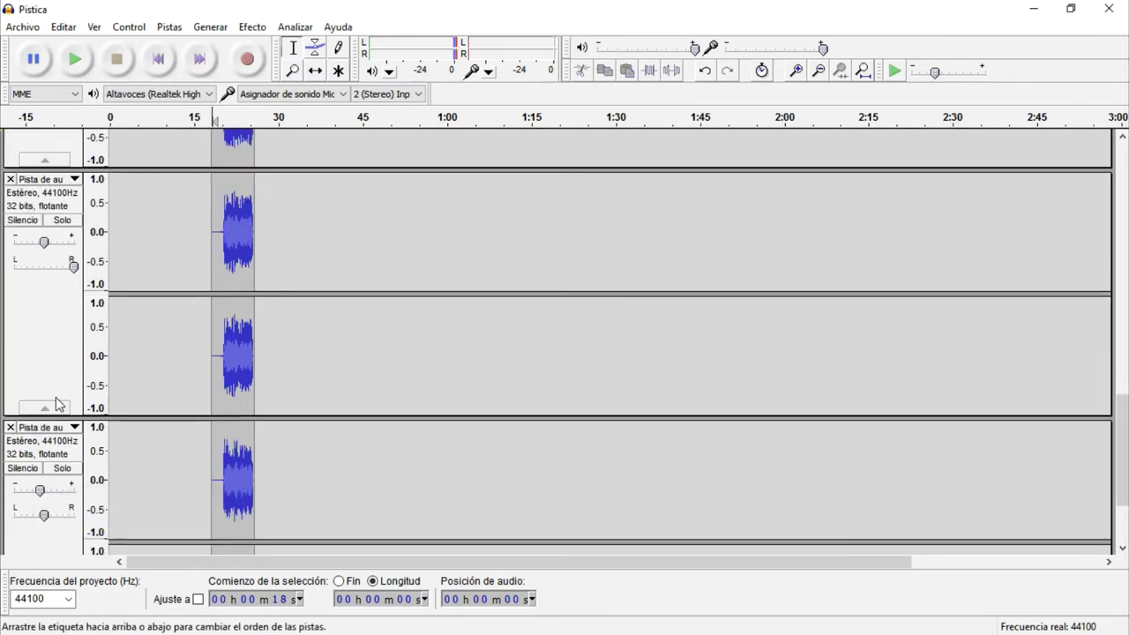
pyautogui.doubleClick(44, 295)
pyautogui.write('-')
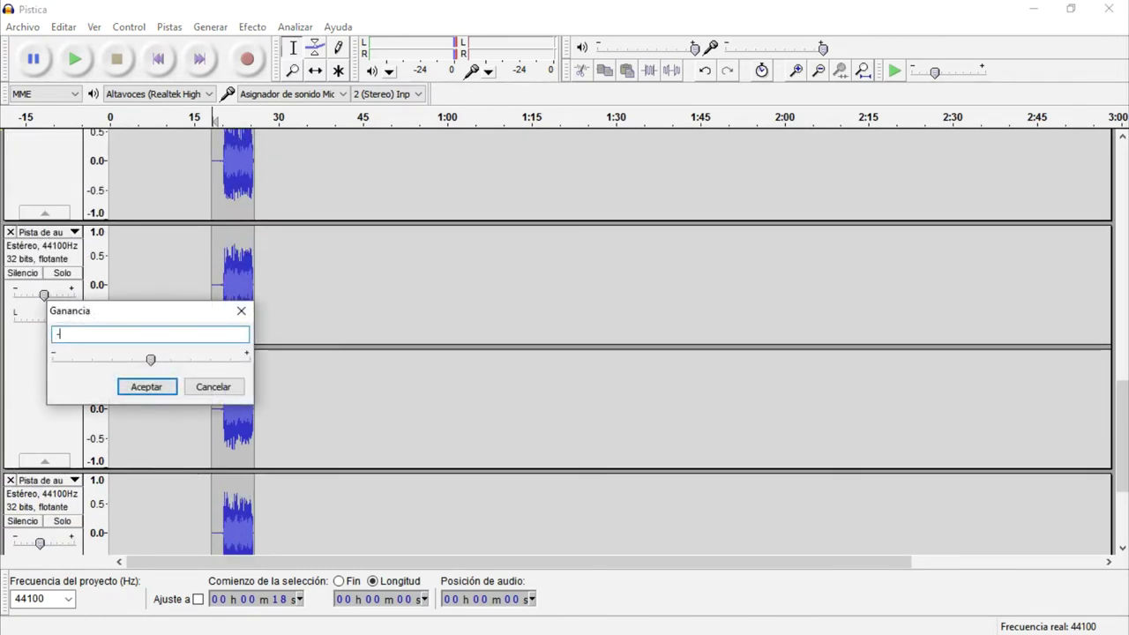
pyautogui.press('Return')
pyautogui.scroll(-1, 48, 307)
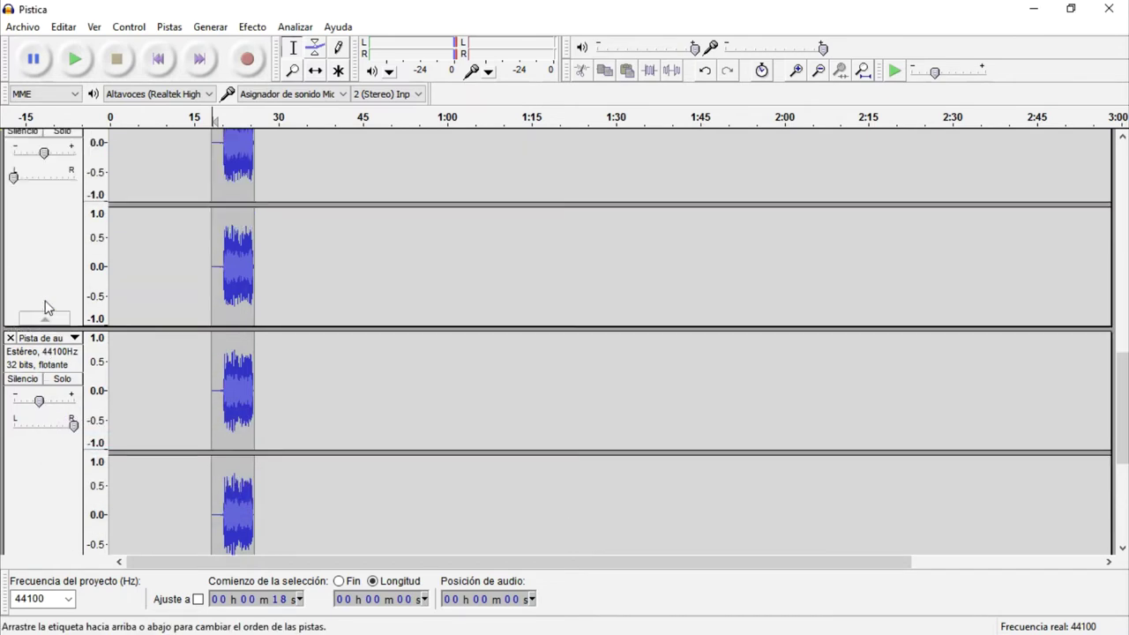
pyautogui.doubleClick(45, 259)
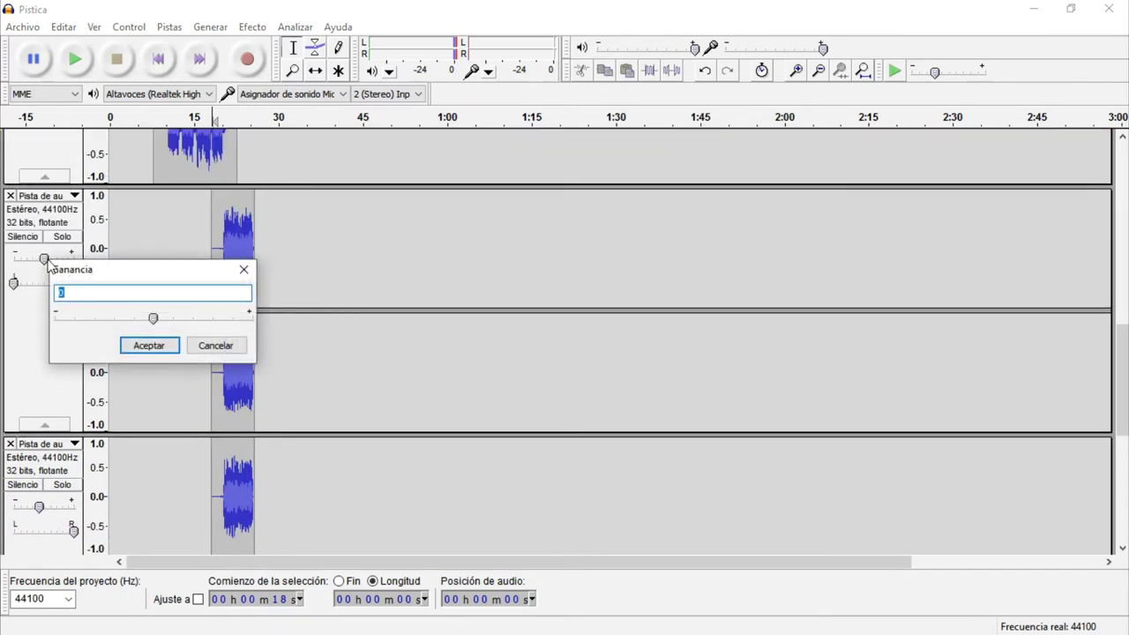
pyautogui.press('Return')
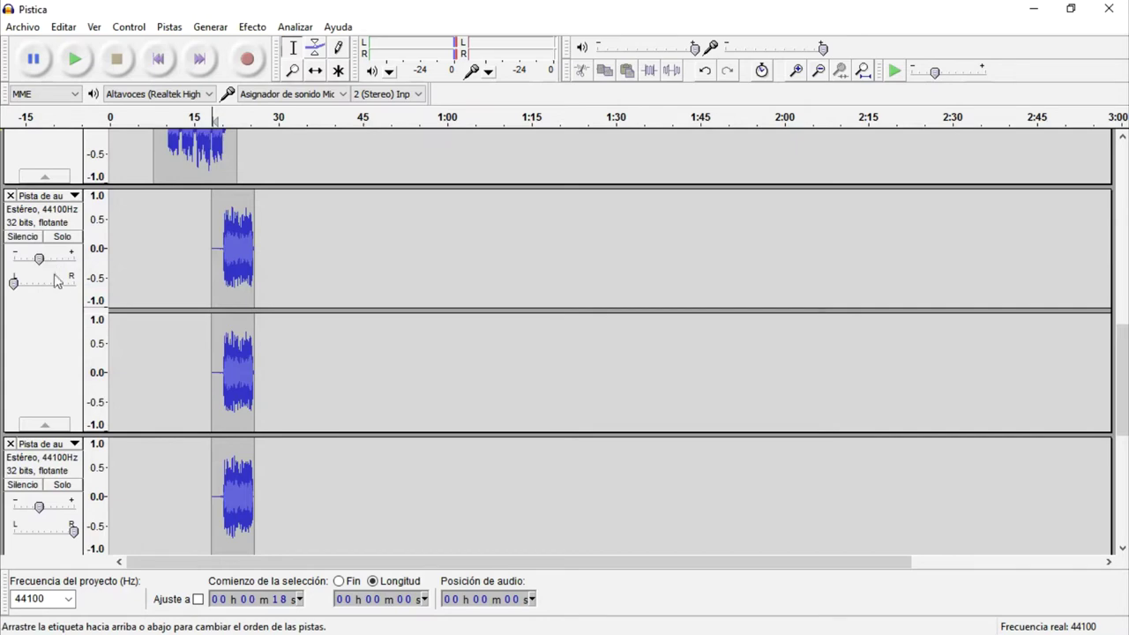
# Mute the Pistica backing track and the two vocal takes that start at about 8 seconds.
pyautogui.scroll(8, 51, 264)
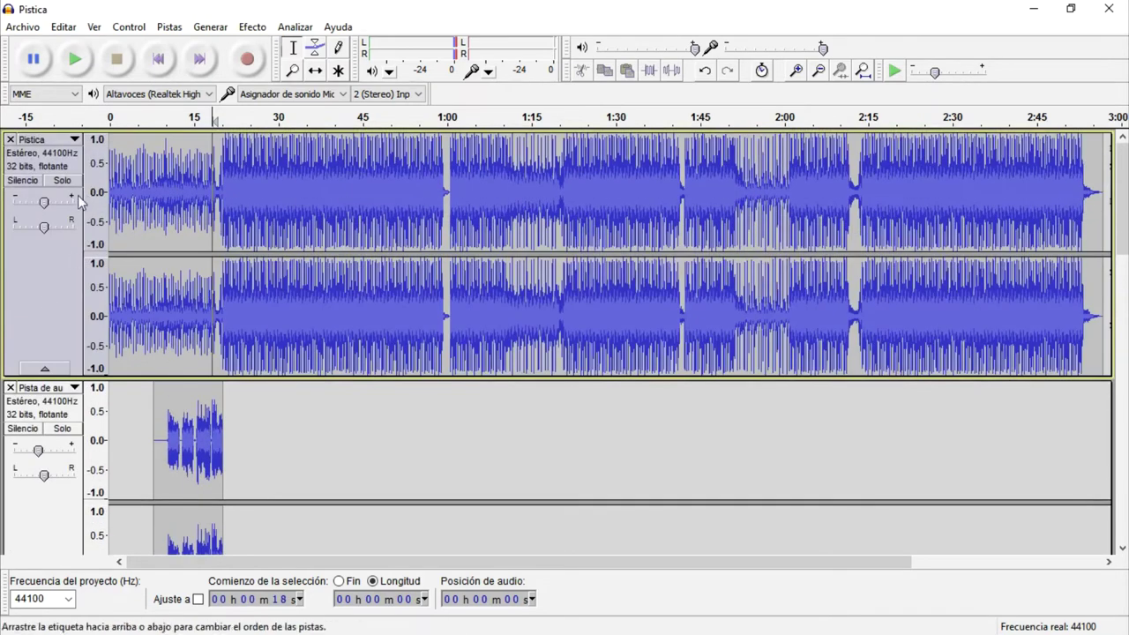
pyautogui.click(40, 182)
pyautogui.scroll(-6, 35, 186)
pyautogui.scroll(4, 42, 199)
pyautogui.click(23, 322)
pyautogui.scroll(-5, 34, 330)
pyautogui.click(26, 306)
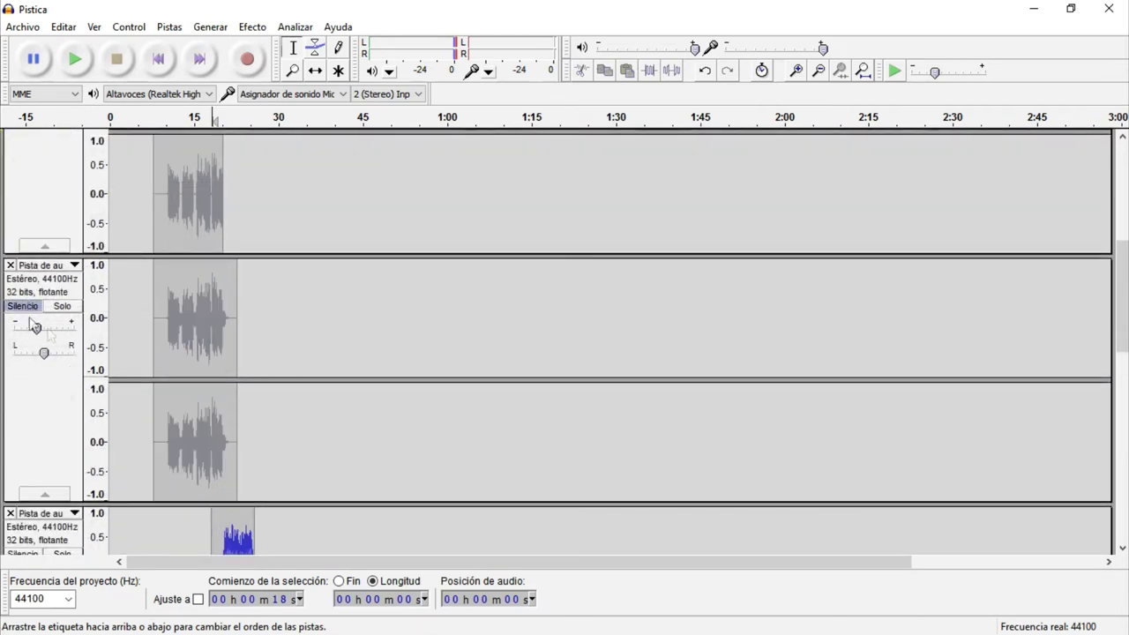
# Listen to the three 18 to 26 second takes alone from about 19 seconds.
pyautogui.scroll(-6, 122, 336)
pyautogui.click(216, 258)
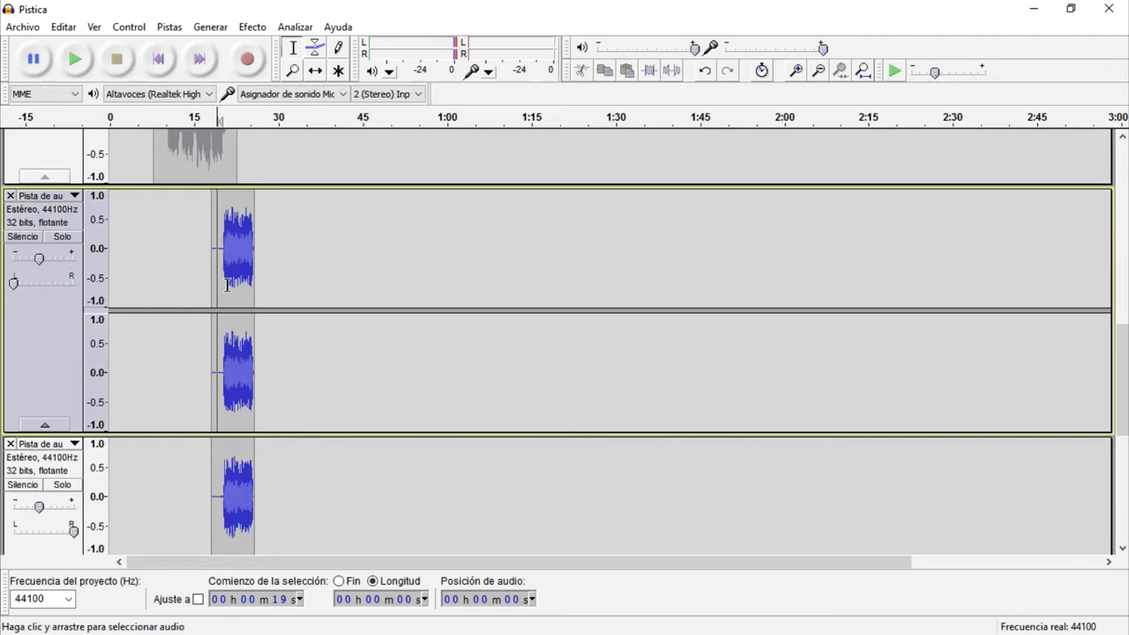
pyautogui.press('space')
# Unmute the Pistica backing track and listen to it together with the three takes from about 19 seconds.
pyautogui.scroll(10, 130, 319)
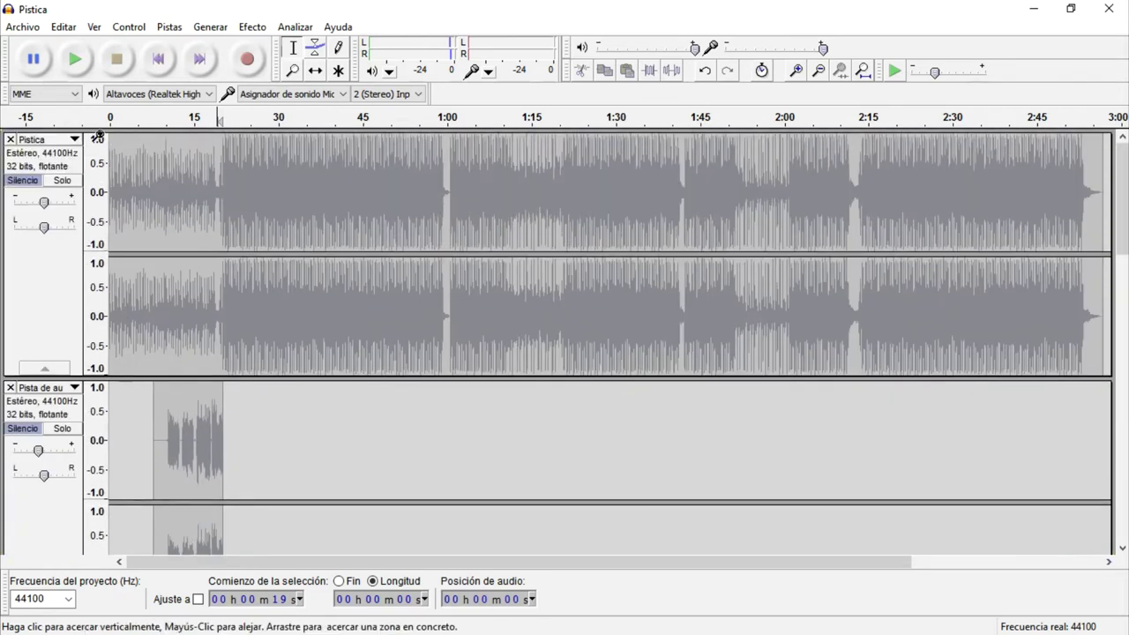
pyautogui.click(25, 181)
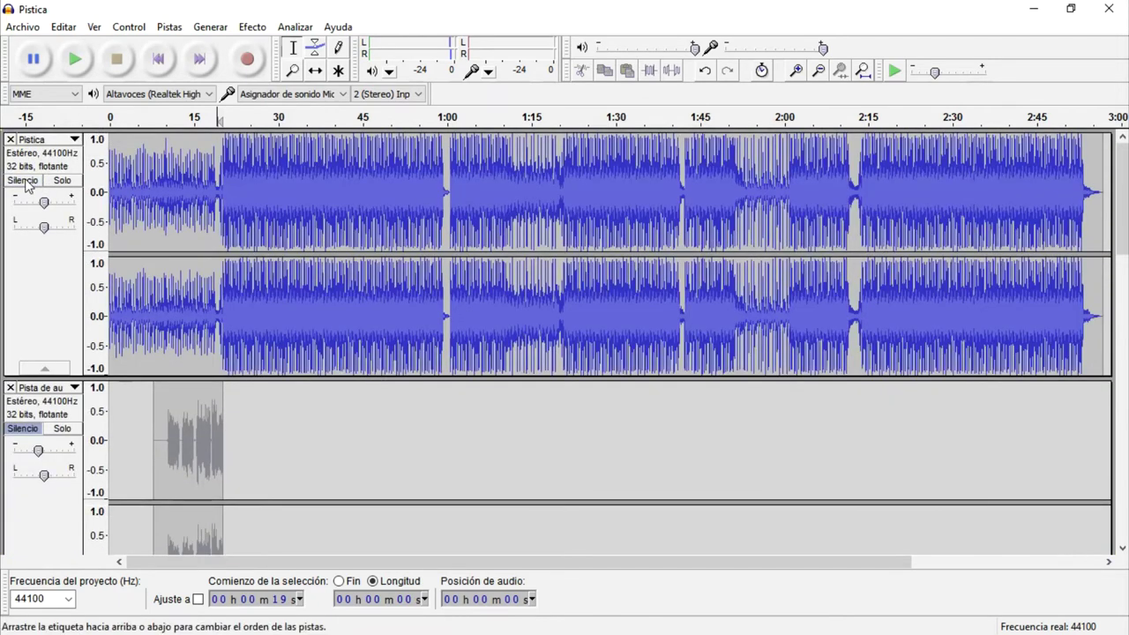
pyautogui.press('space')
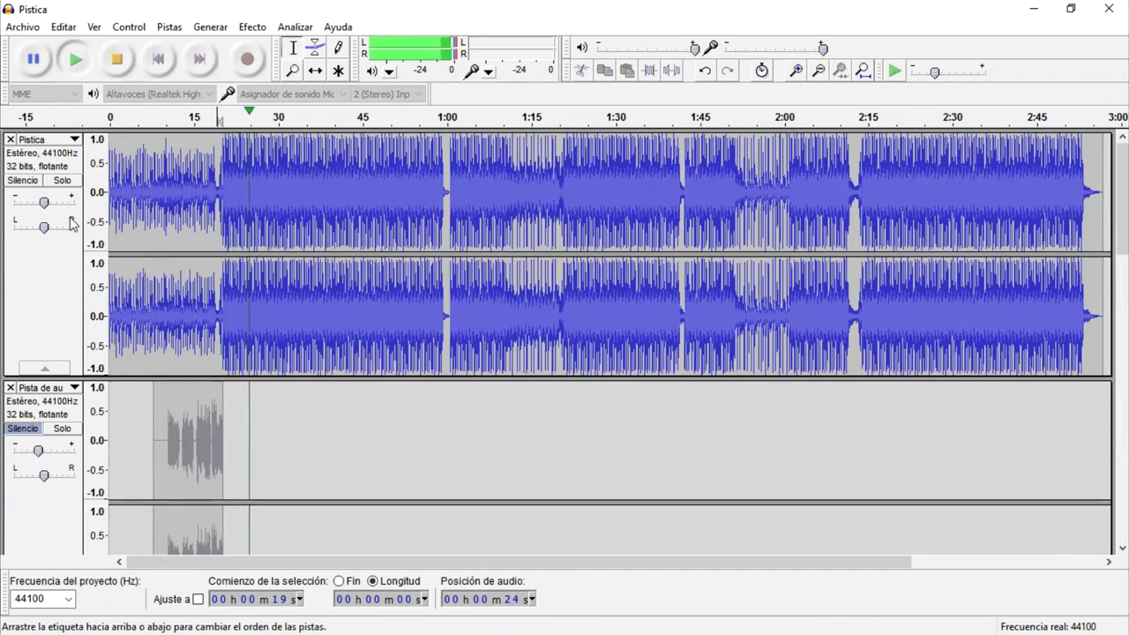
pyautogui.scroll(-5, 70, 224)
pyautogui.press('space')
pyautogui.scroll(5, 48, 276)
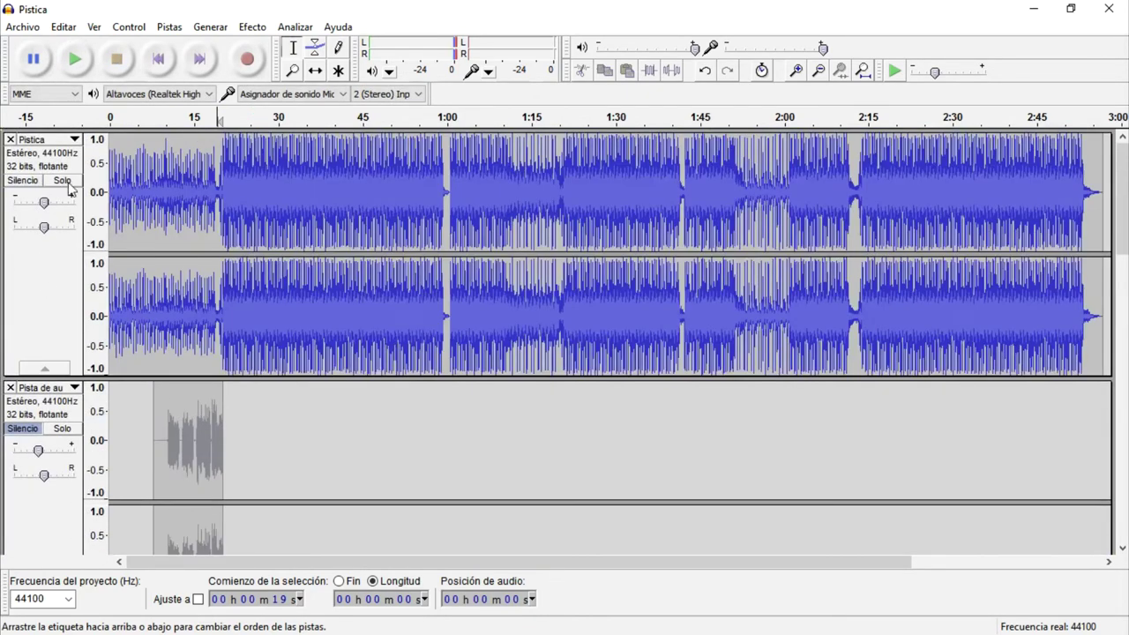
# Mute the Pistica backing track again and replay only the three 18 to 26 second takes.
pyautogui.click(23, 180)
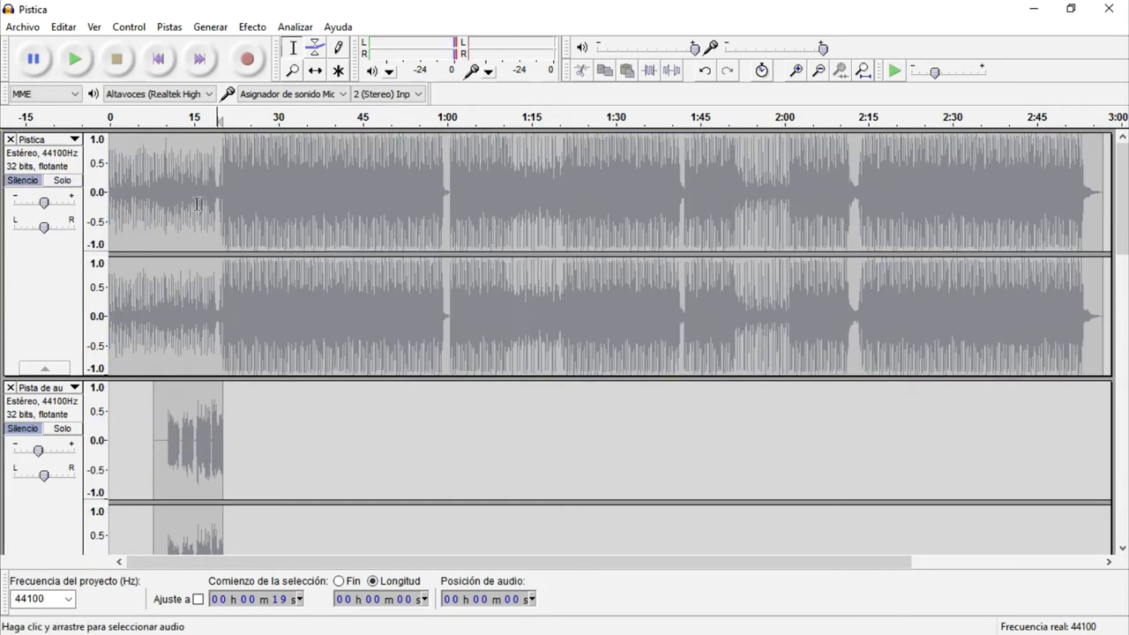
pyautogui.scroll(-5, 73, 471)
pyautogui.scroll(-3, 199, 215)
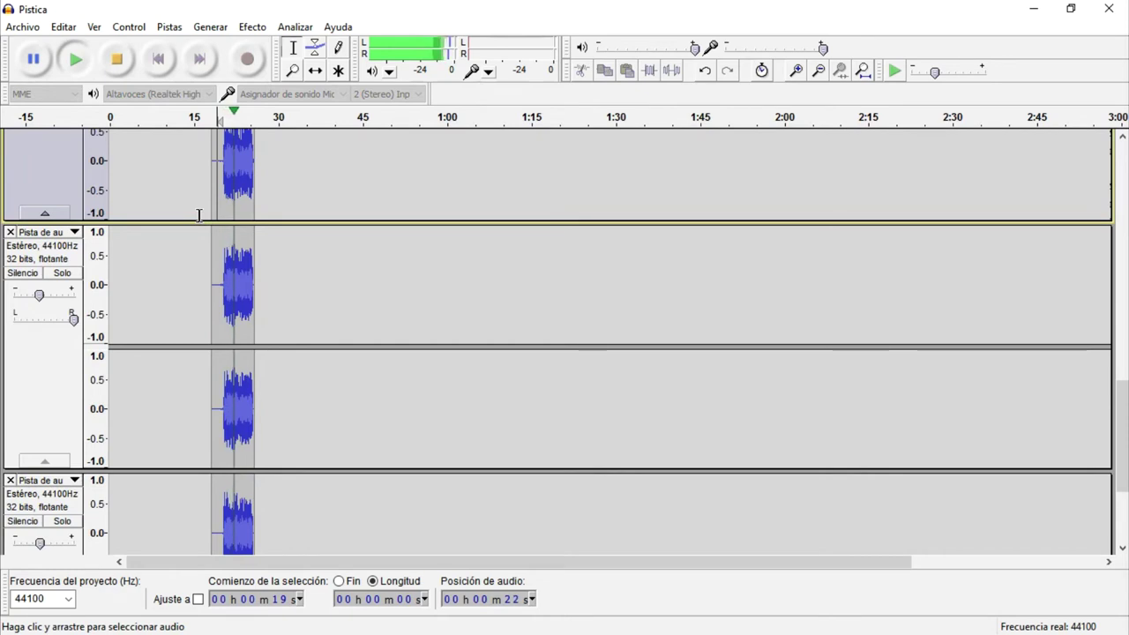
# Lower the right-panned take's gain further, check it by ear, and set the left-panned take's gain to -6 dB.
pyautogui.doubleClick(39, 295)
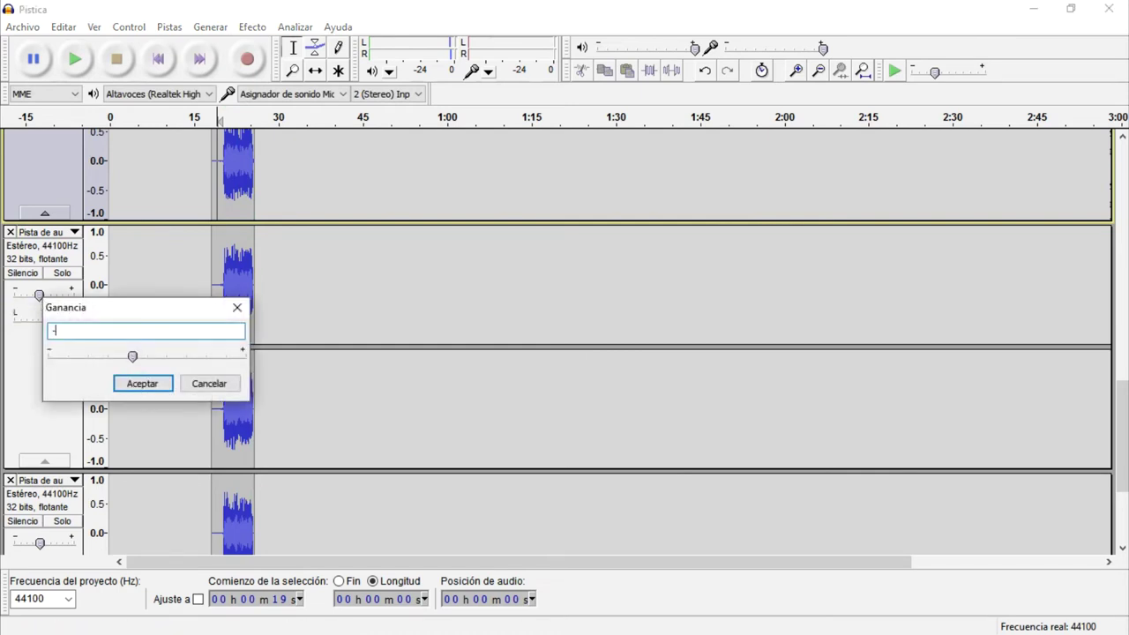
pyautogui.press('Return')
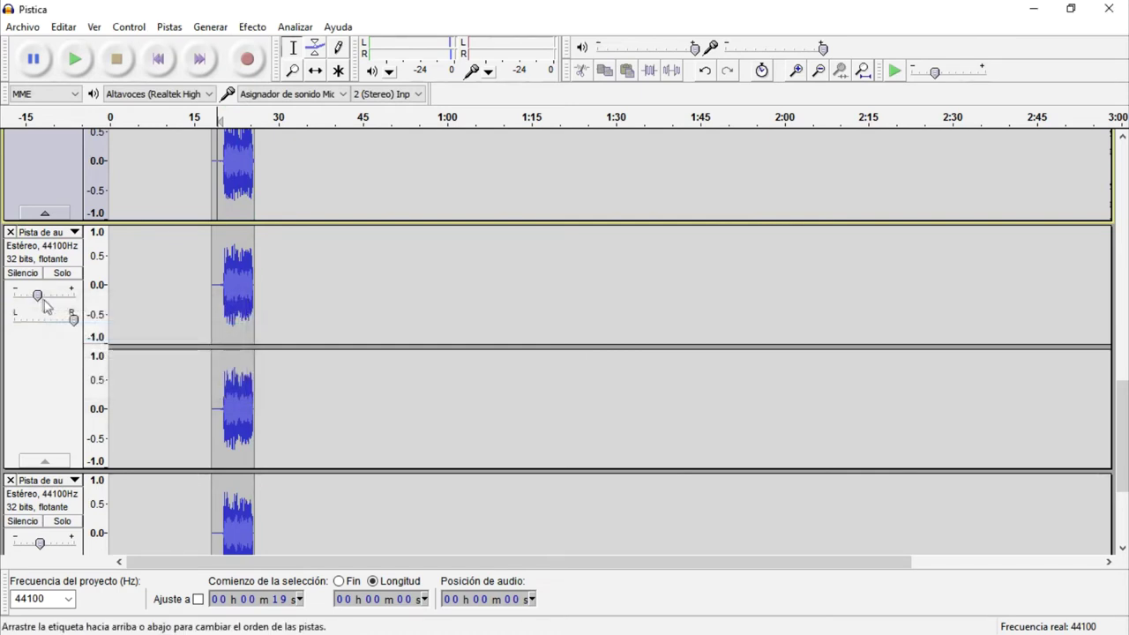
pyautogui.press('space')
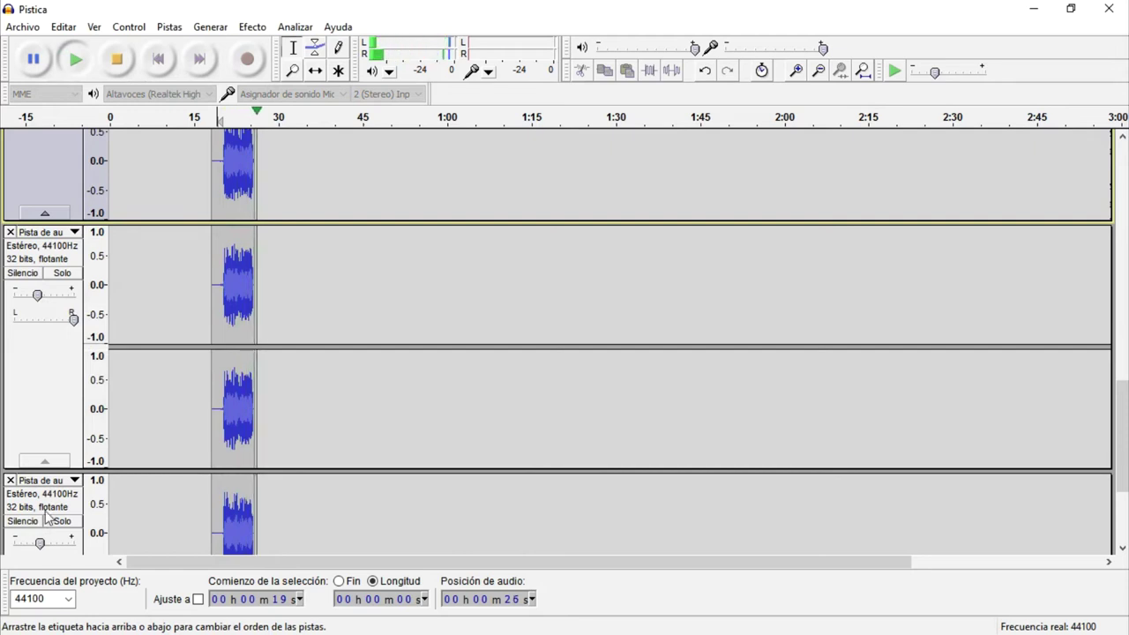
pyautogui.scroll(3, 97, 432)
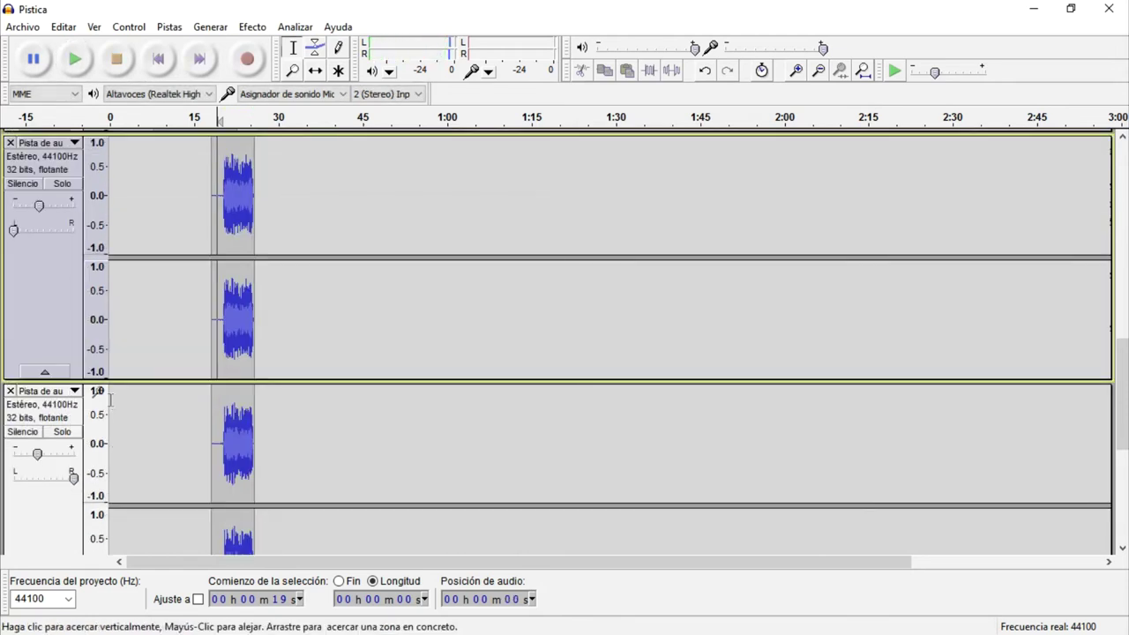
pyautogui.doubleClick(40, 205)
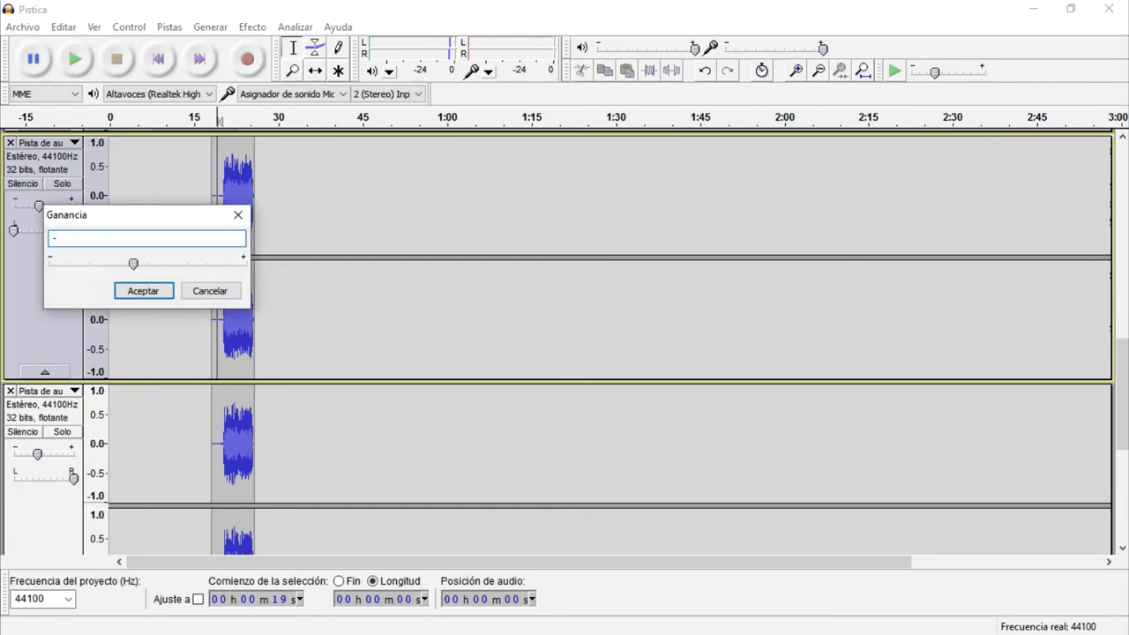
pyautogui.write('-6')
pyautogui.press('Return')
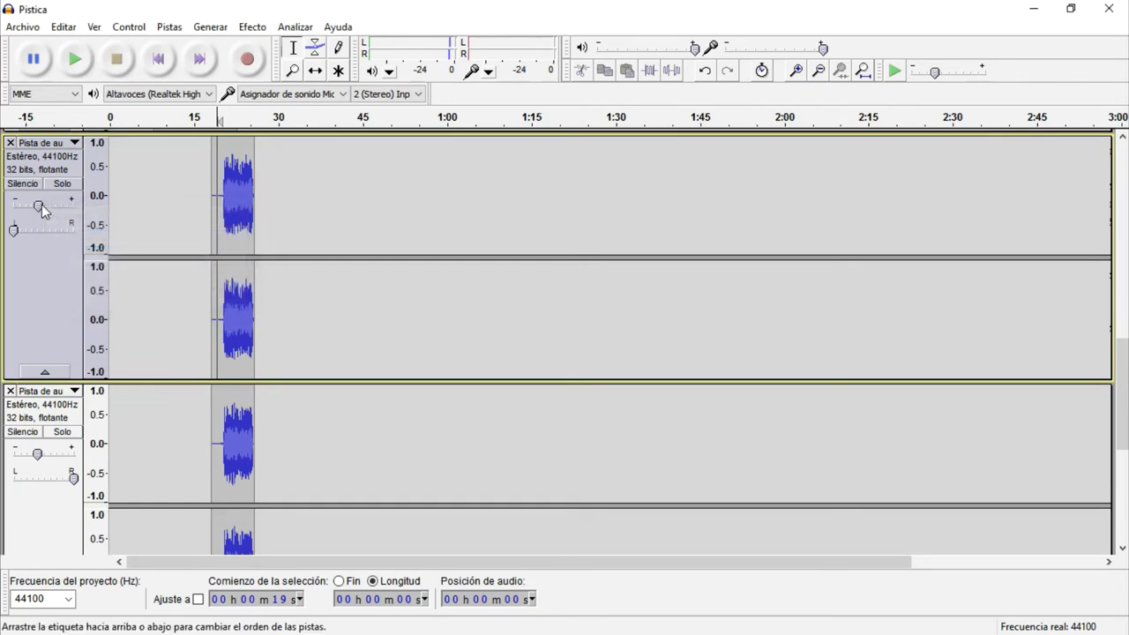
# Mute the centred third take and listen to only the left-panned and right-panned takes.
pyautogui.scroll(-5, 44, 308)
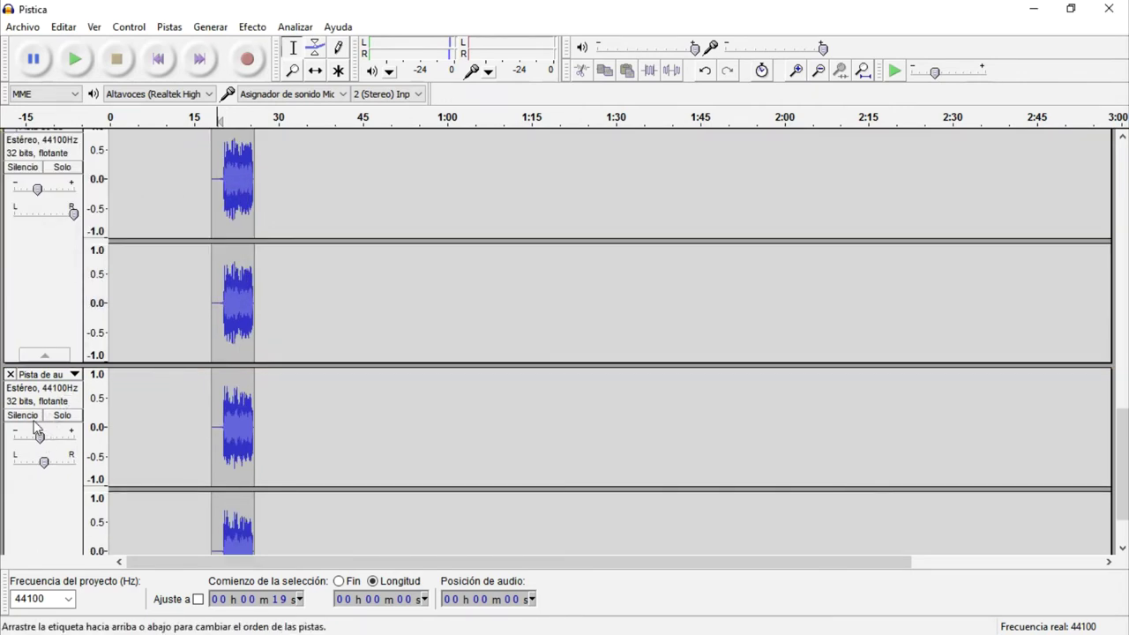
pyautogui.click(24, 414)
pyautogui.scroll(2, 82, 386)
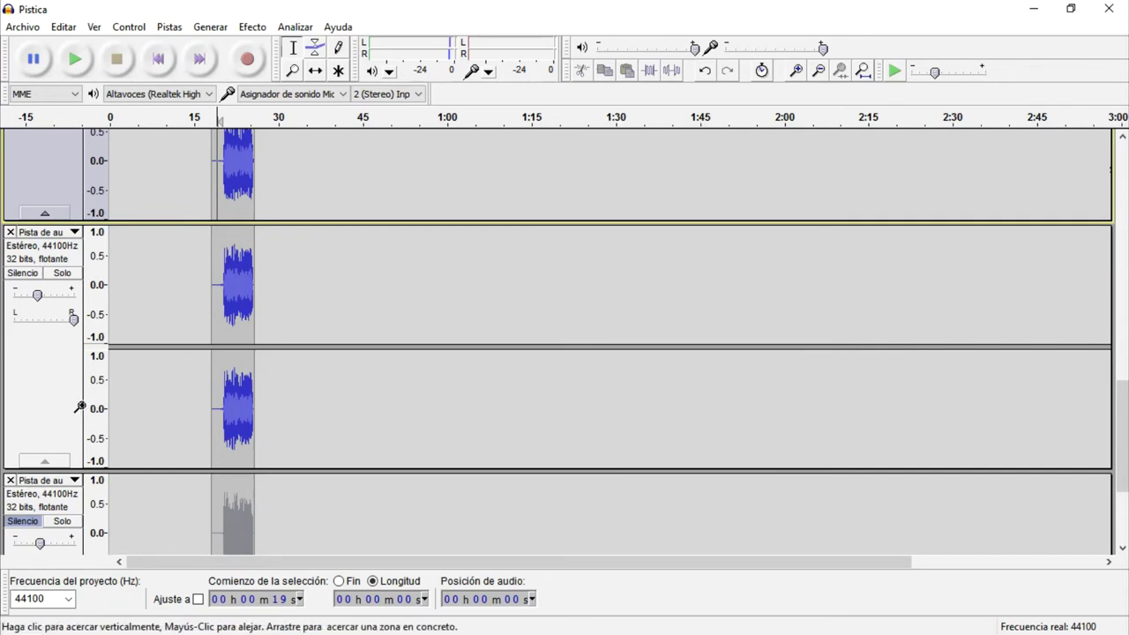
pyautogui.press('space')
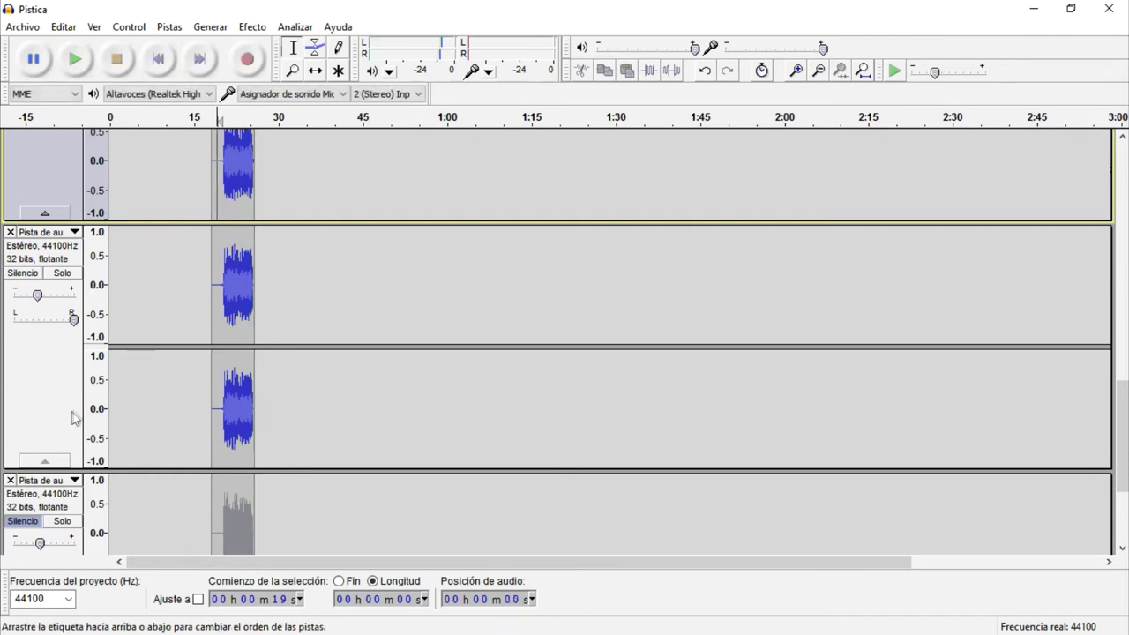
# Unmute the centred third take and listen to all three takes together from about 19 seconds.
pyautogui.click(38, 526)
pyautogui.scroll(-3, 115, 501)
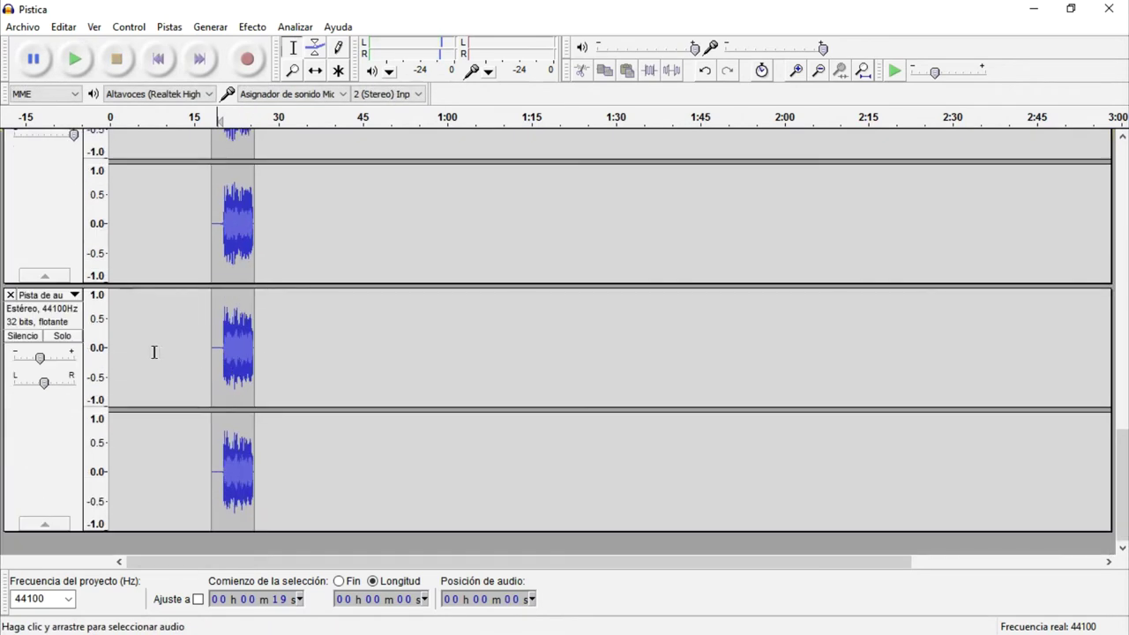
pyautogui.click(226, 368)
pyautogui.press('space')
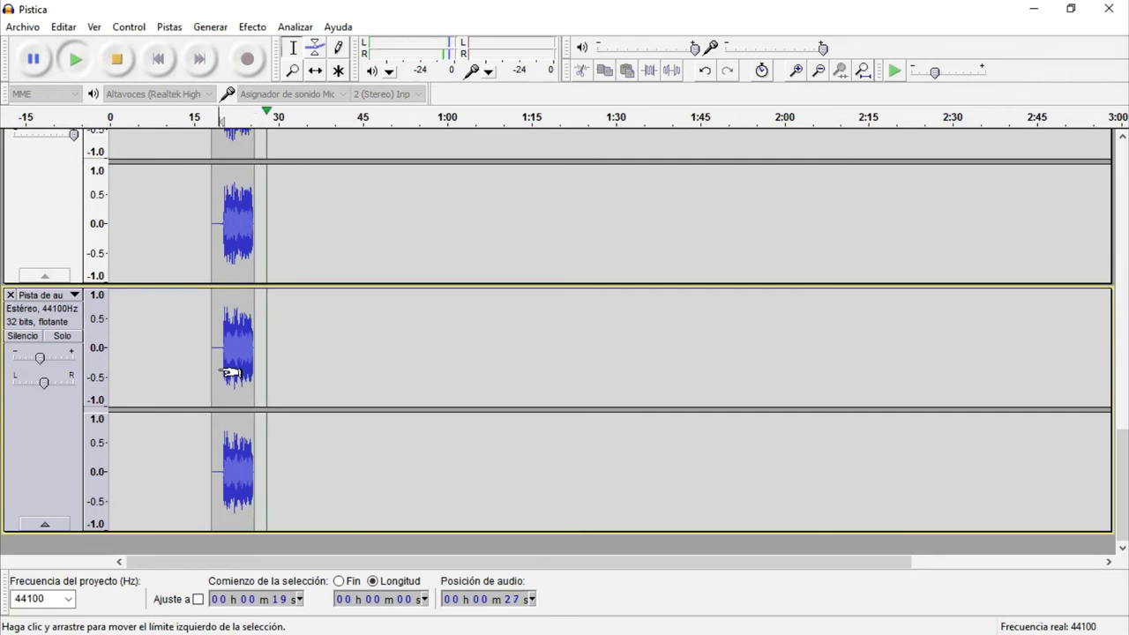
pyautogui.press('space')
# Unmute the Pistica backing track.
pyautogui.scroll(3, 95, 152)
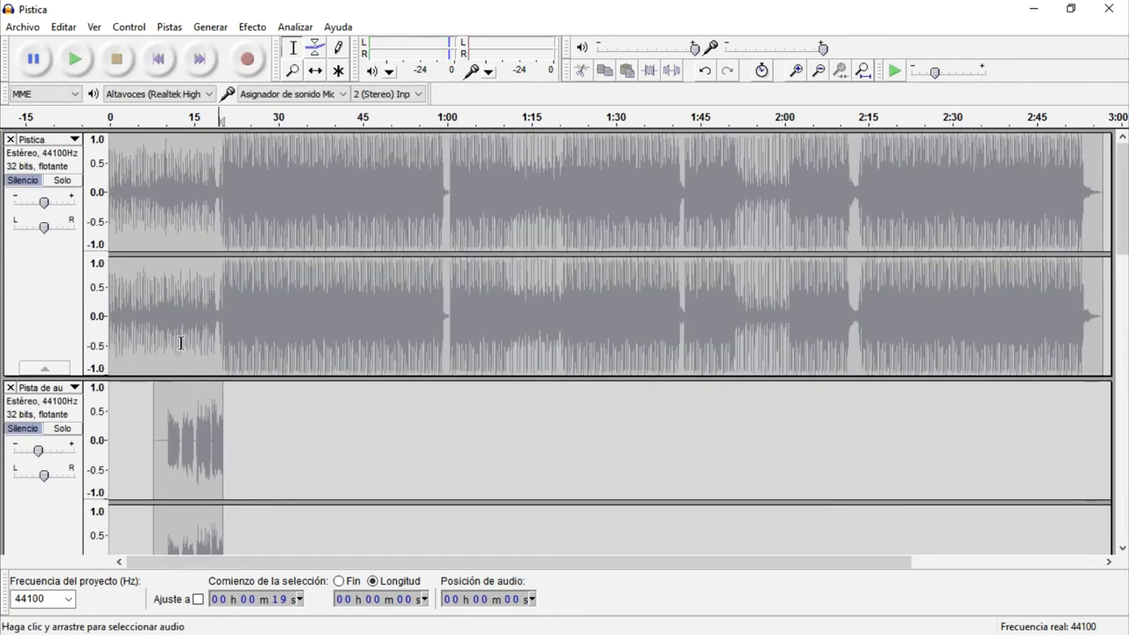
pyautogui.click(28, 181)
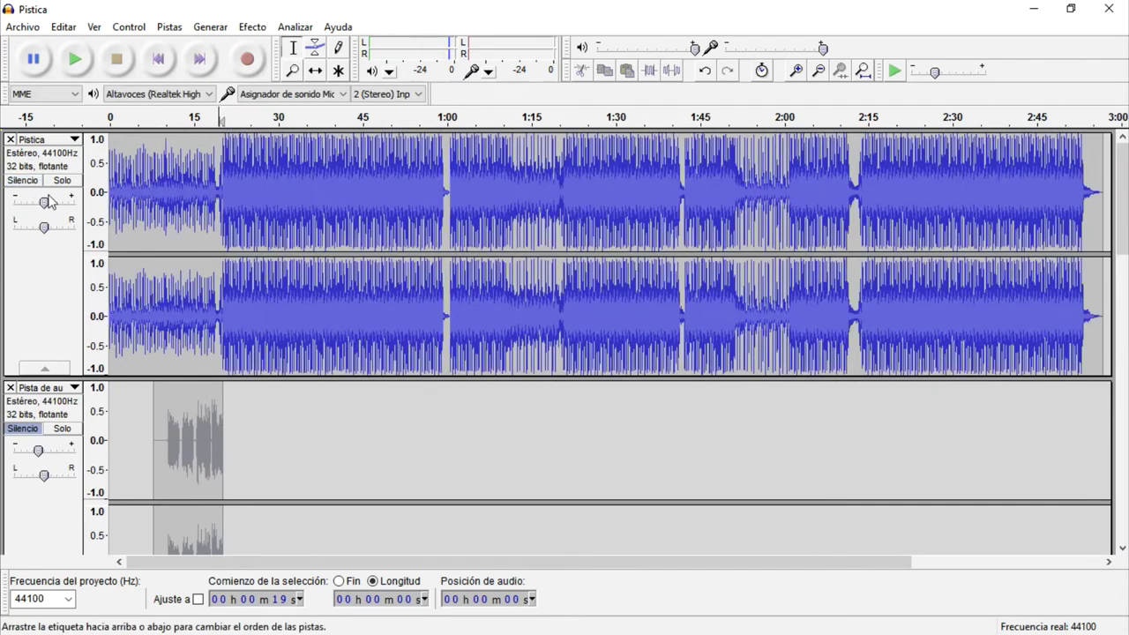
# Unmute the two vocal tracks directly below the Pistica backing track.
pyautogui.click(28, 431)
pyautogui.scroll(-4, 29, 432)
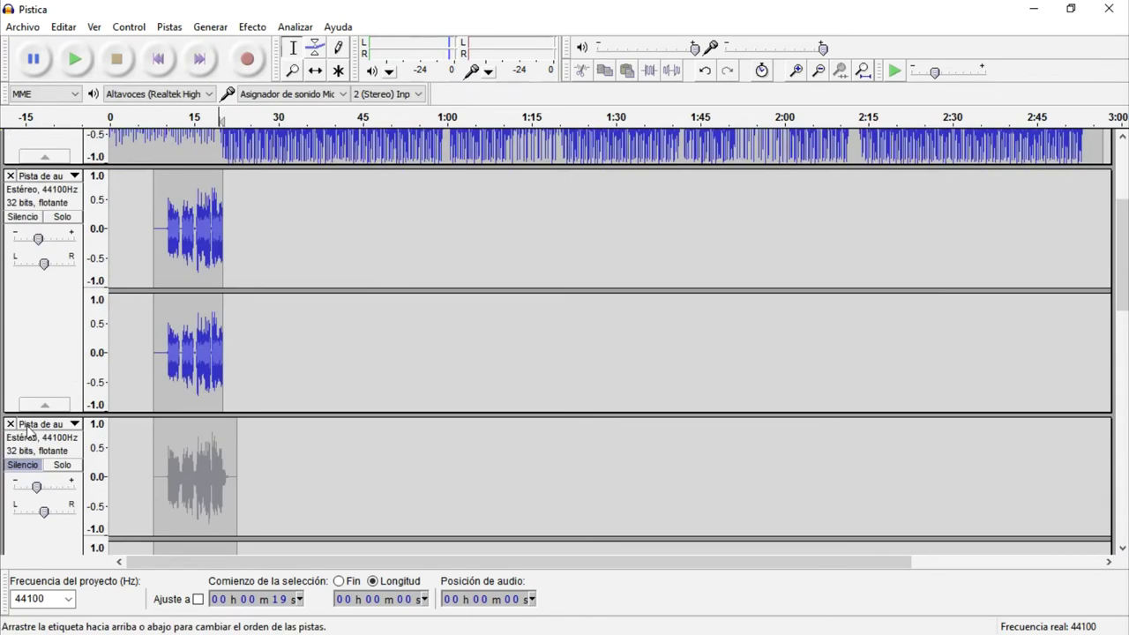
pyautogui.click(19, 463)
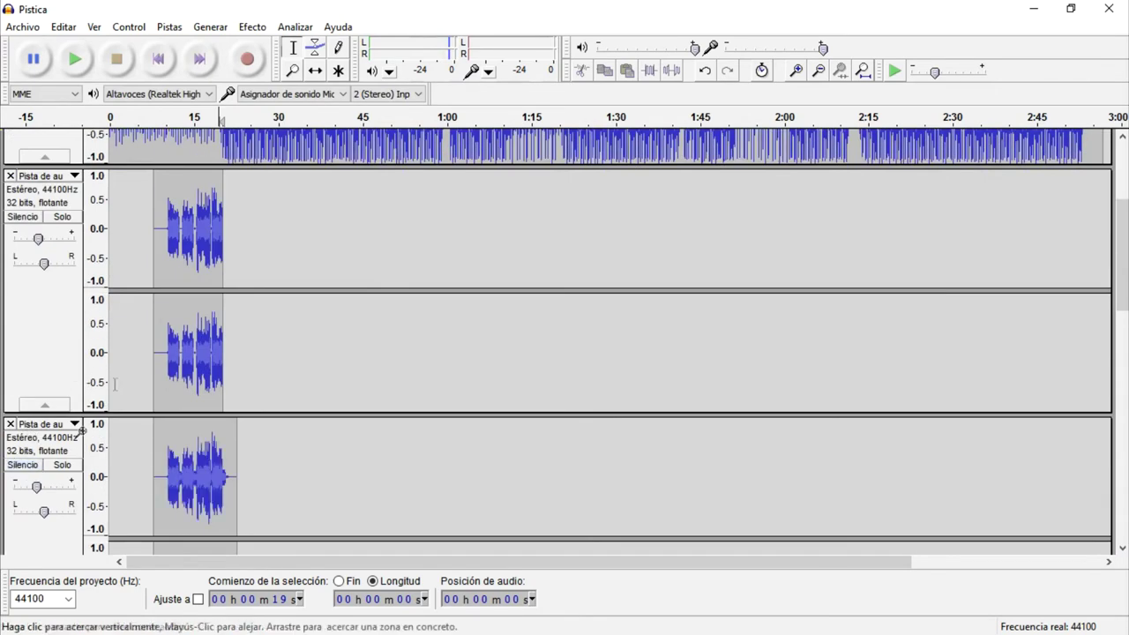
# Listen to all vocals together with the backing track from about 9 seconds.
pyautogui.click(162, 271)
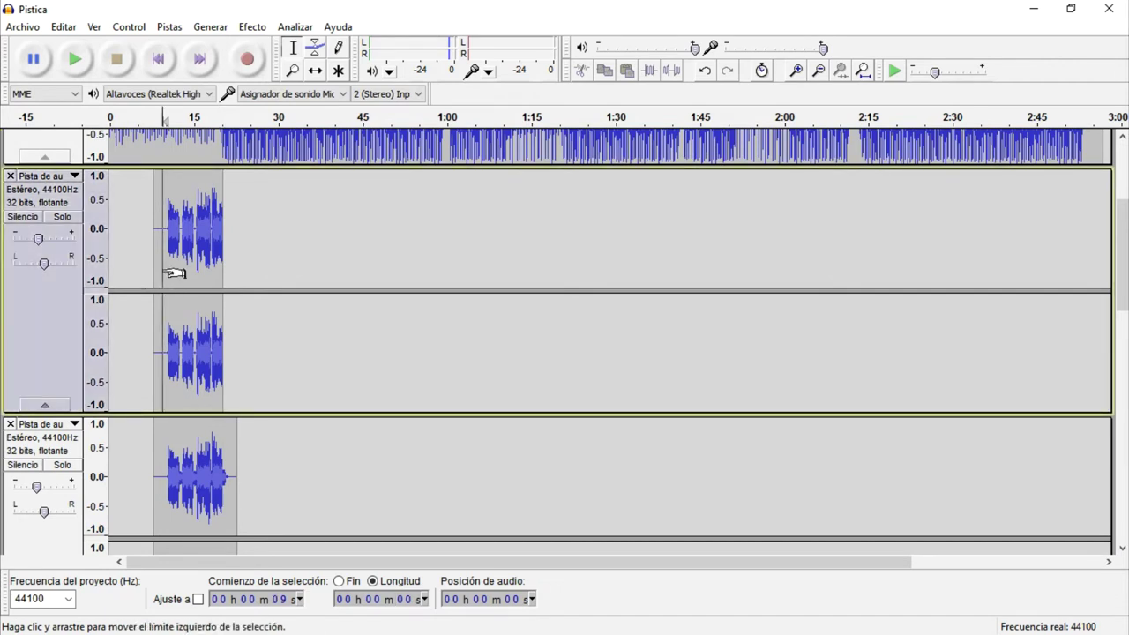
pyautogui.press('space')
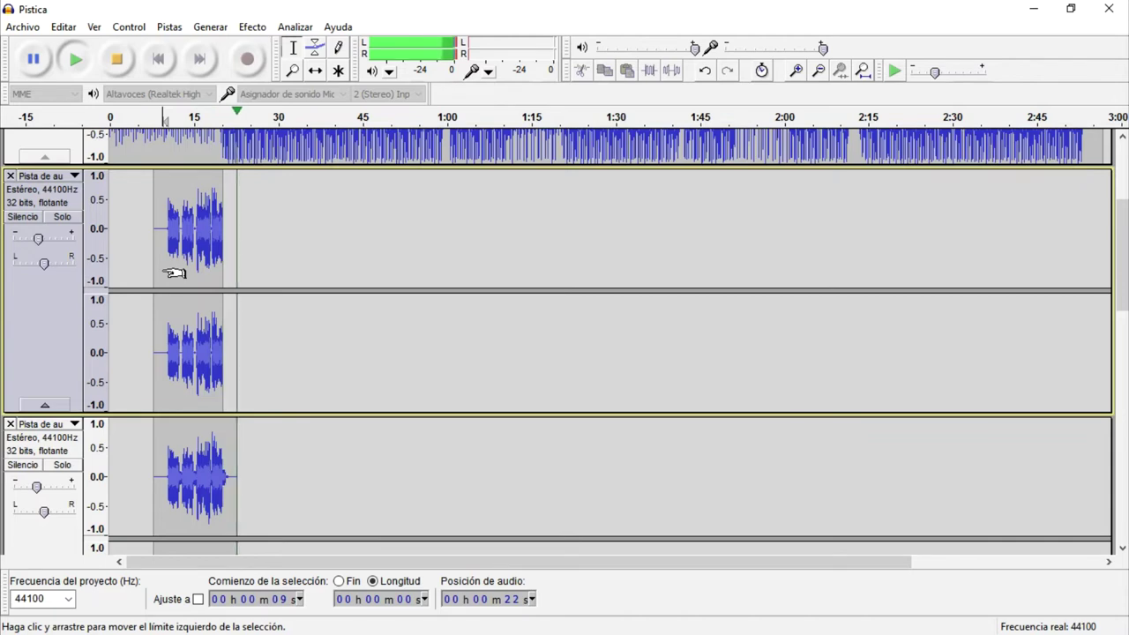
pyautogui.scroll(-5, 176, 317)
pyautogui.scroll(-3, 149, 365)
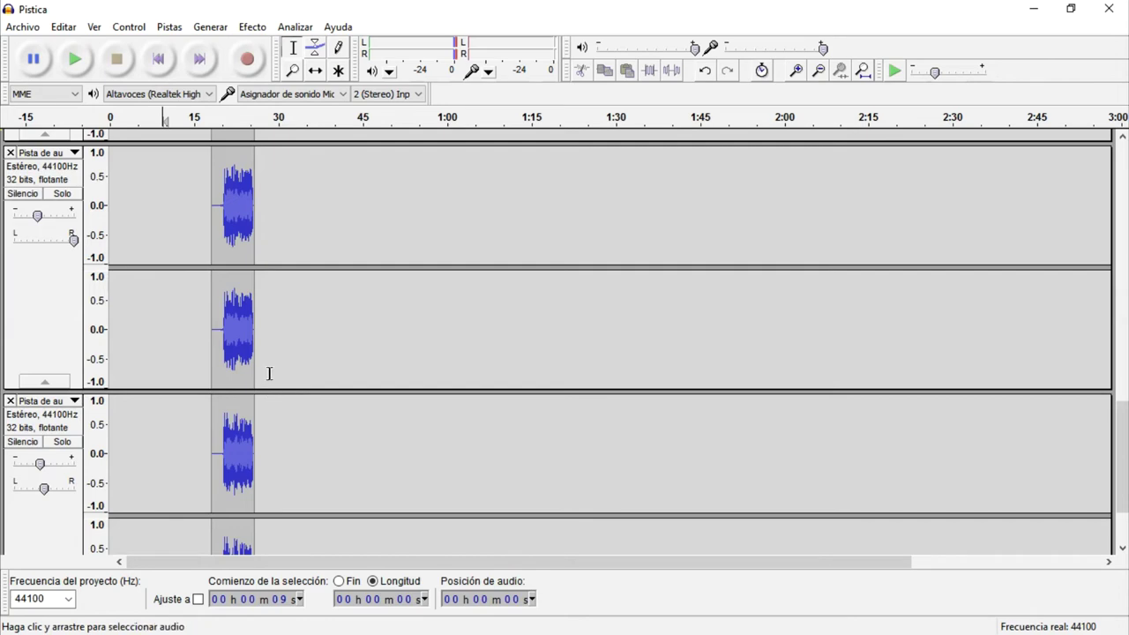
# Listen to the Pistica track from about 0:58 and 1:18 to find where the vocal section repeats.
pyautogui.scroll(5, 269, 373)
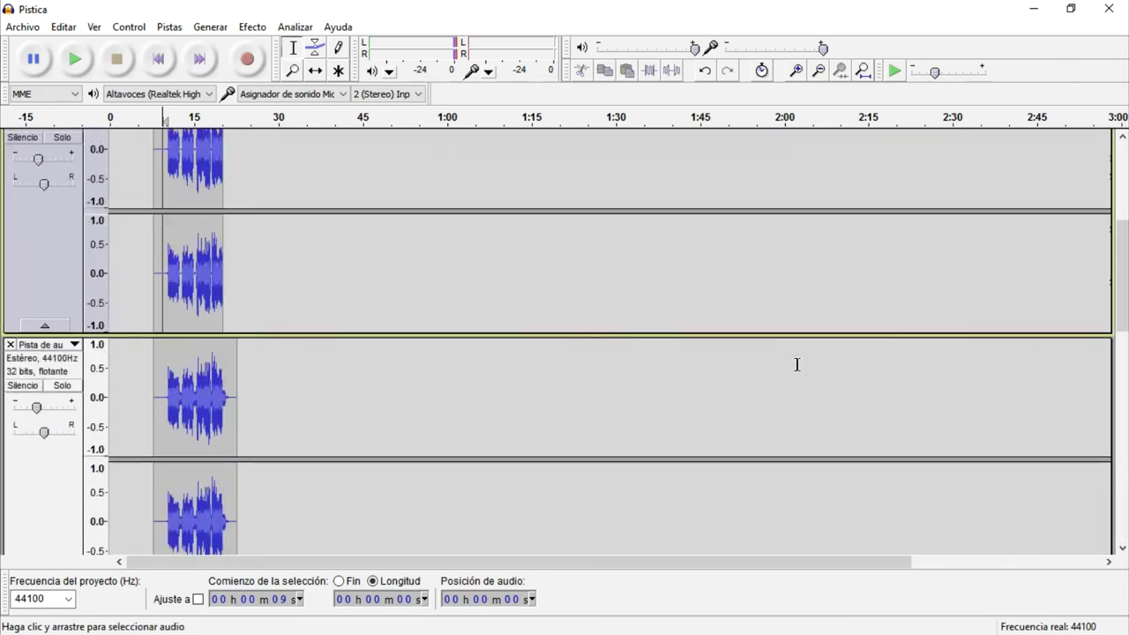
pyautogui.scroll(5, 796, 364)
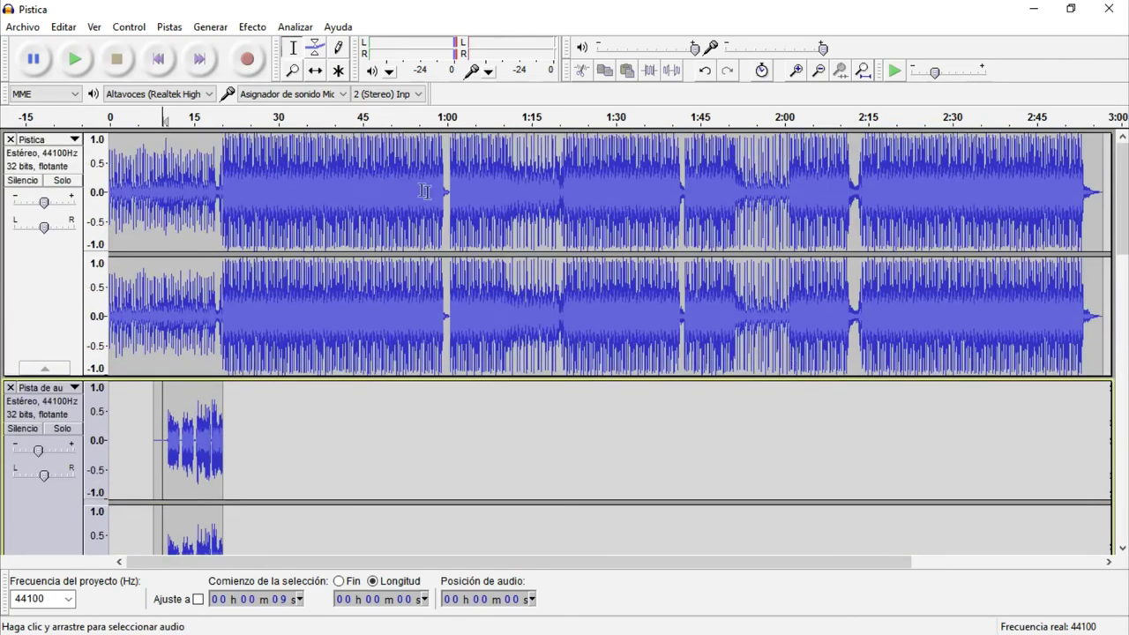
pyautogui.click(440, 197)
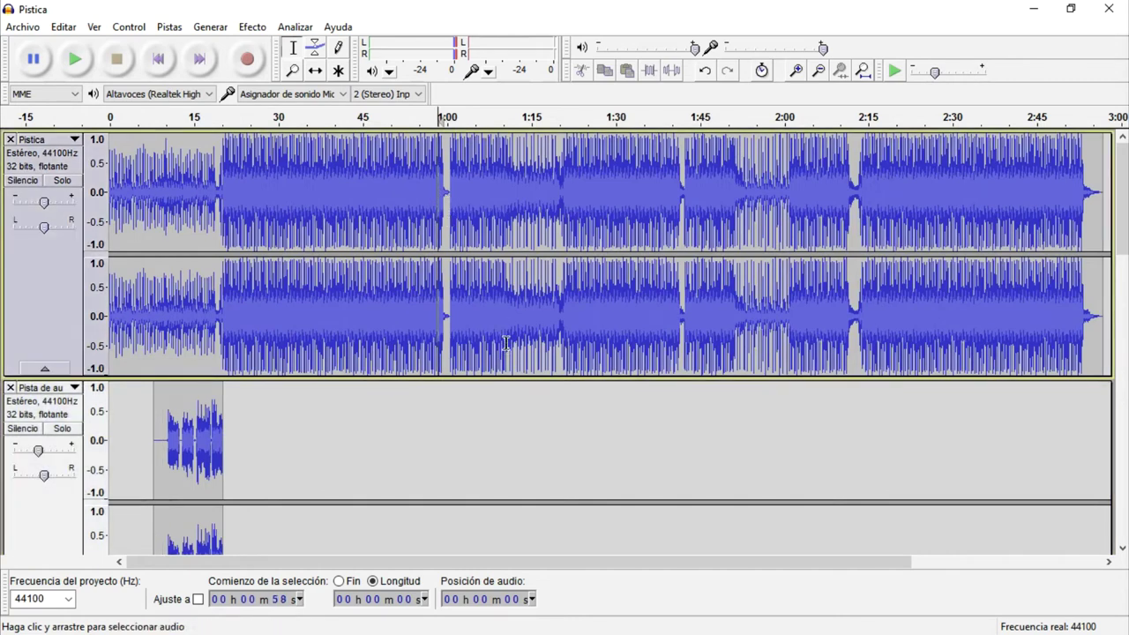
pyautogui.press('space')
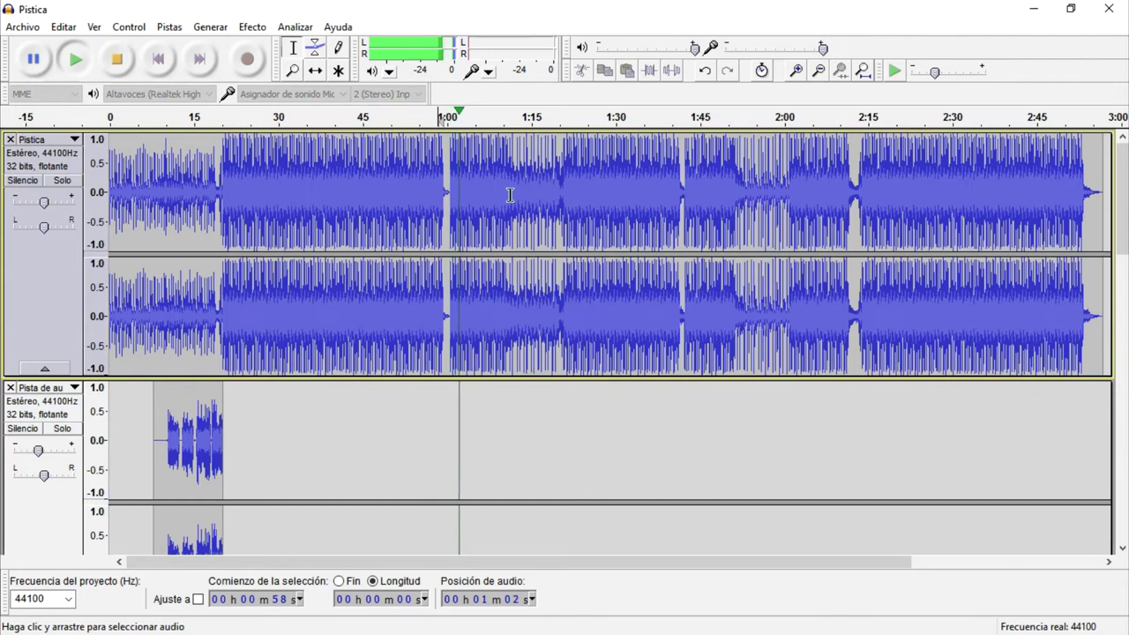
pyautogui.press('space')
pyautogui.click(553, 191)
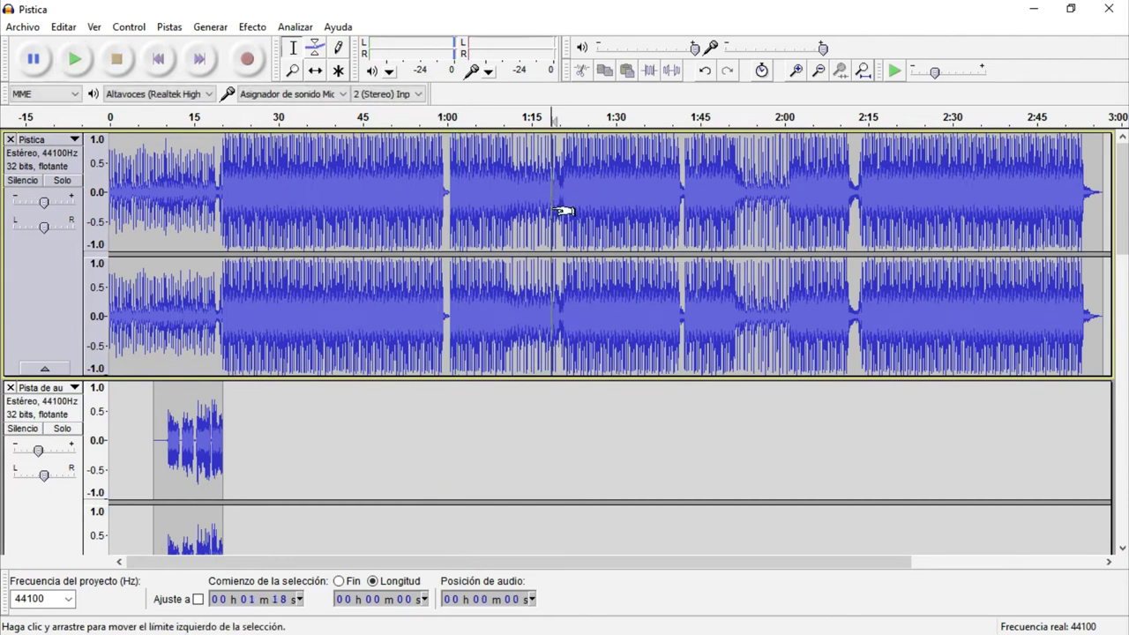
pyautogui.press('space')
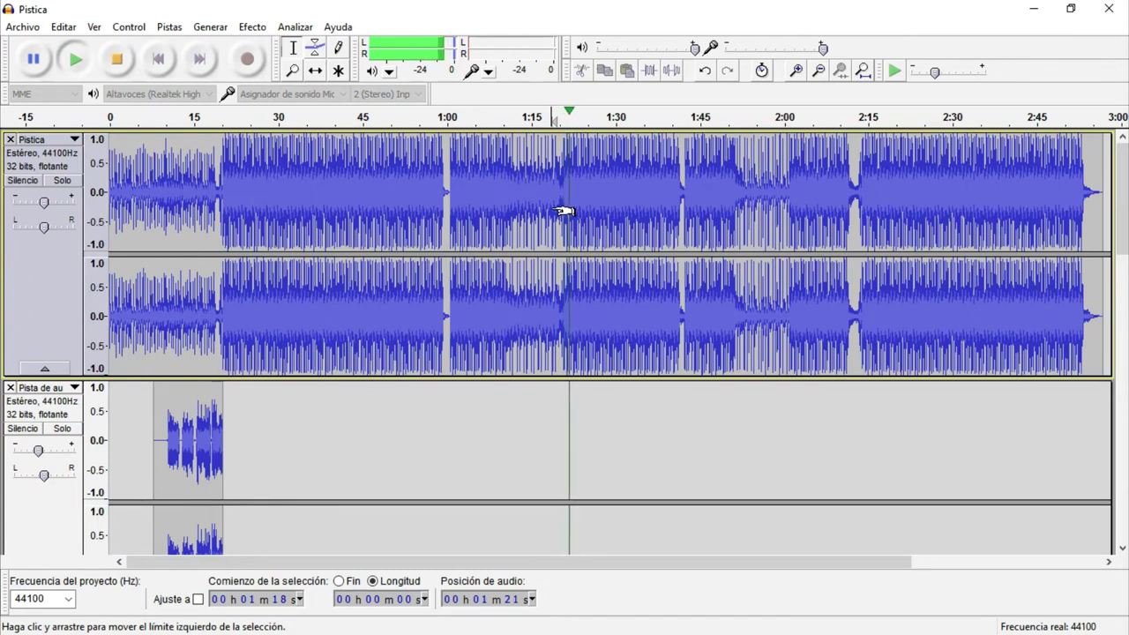
pyautogui.press('space')
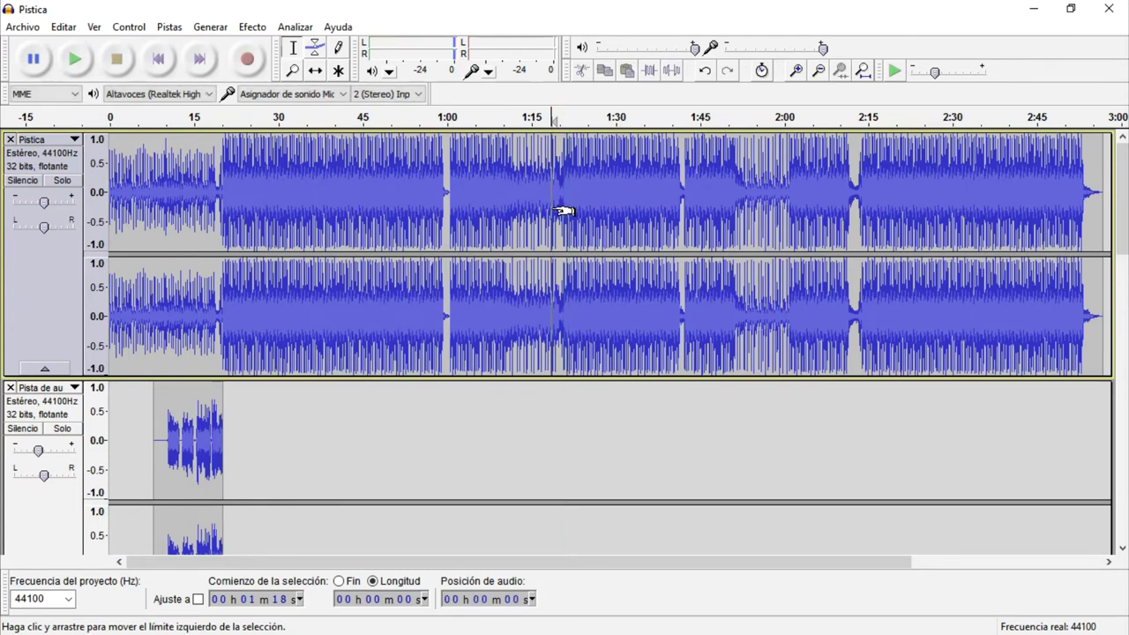
# Record a guide vocal take over the backing track from about 1:17 to about 1:26.
pyautogui.press('Left')
pyautogui.press('Left')
pyautogui.press('Left')
pyautogui.press('Left')
pyautogui.press('Left')
pyautogui.press('Left')
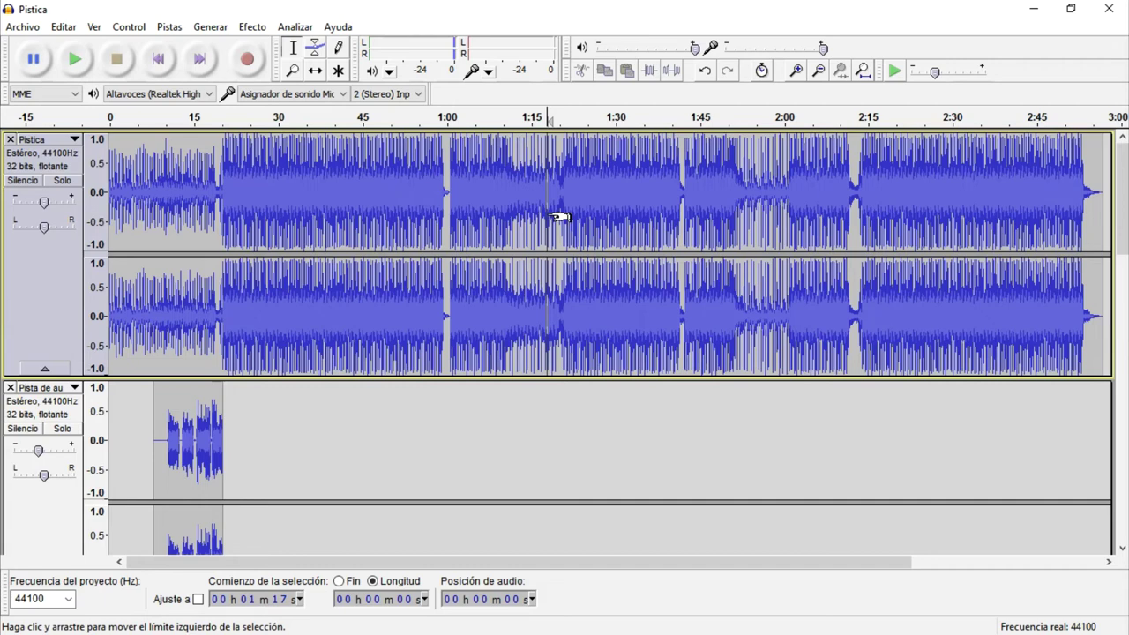
pyautogui.press('r')
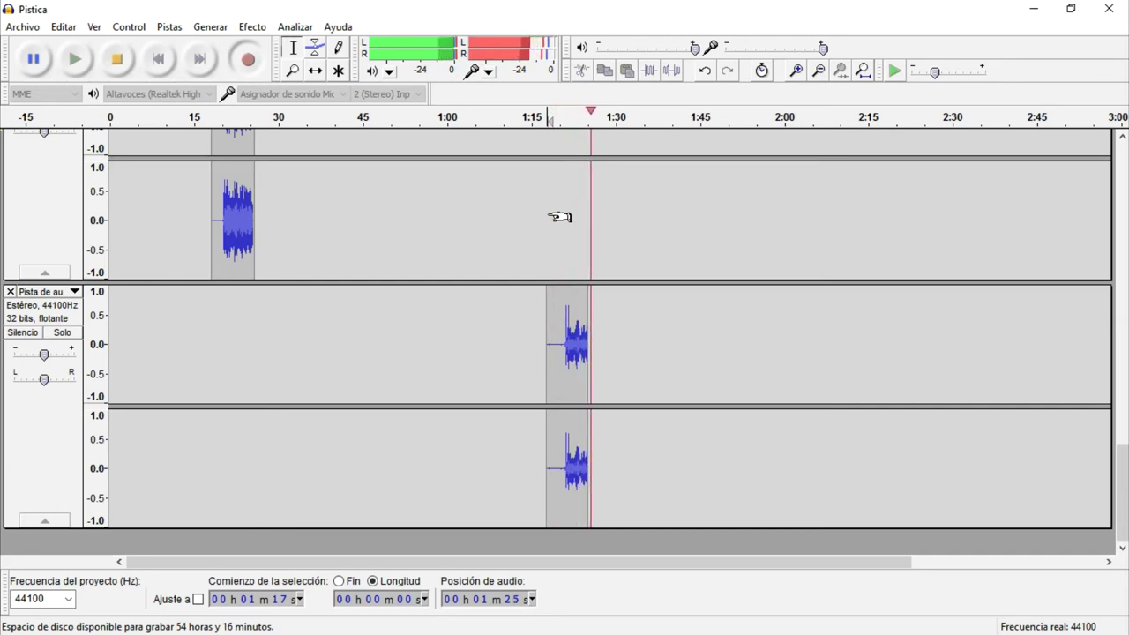
pyautogui.press('space')
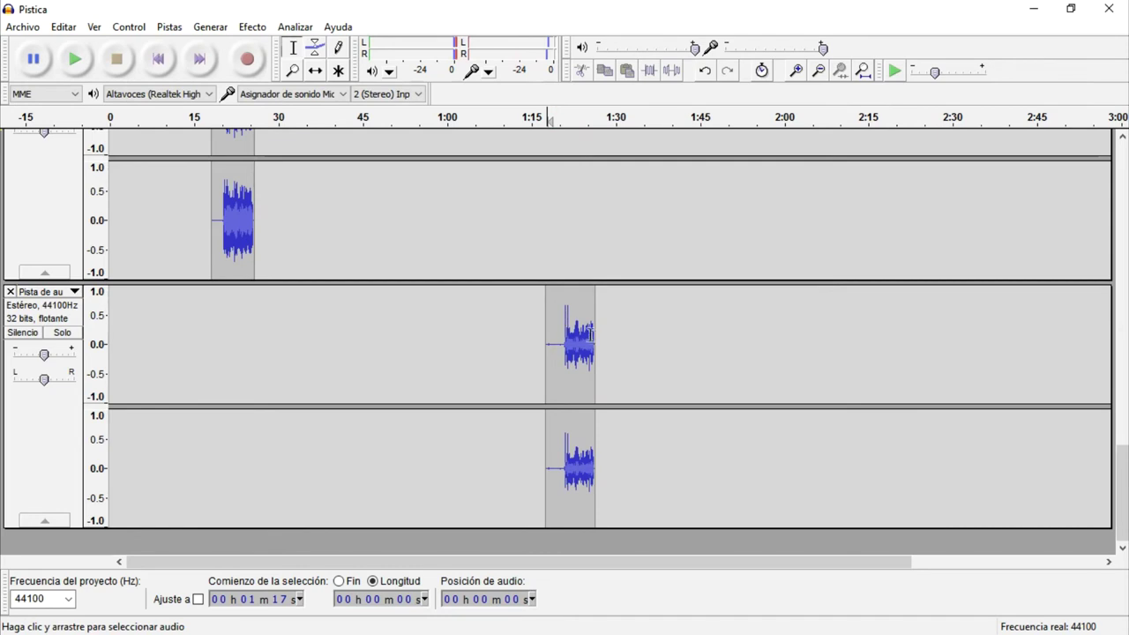
# Copy the centred third take's clip and paste it in the same track at 1:17, level with the guide recording's start.
pyautogui.scroll(3, 423, 312)
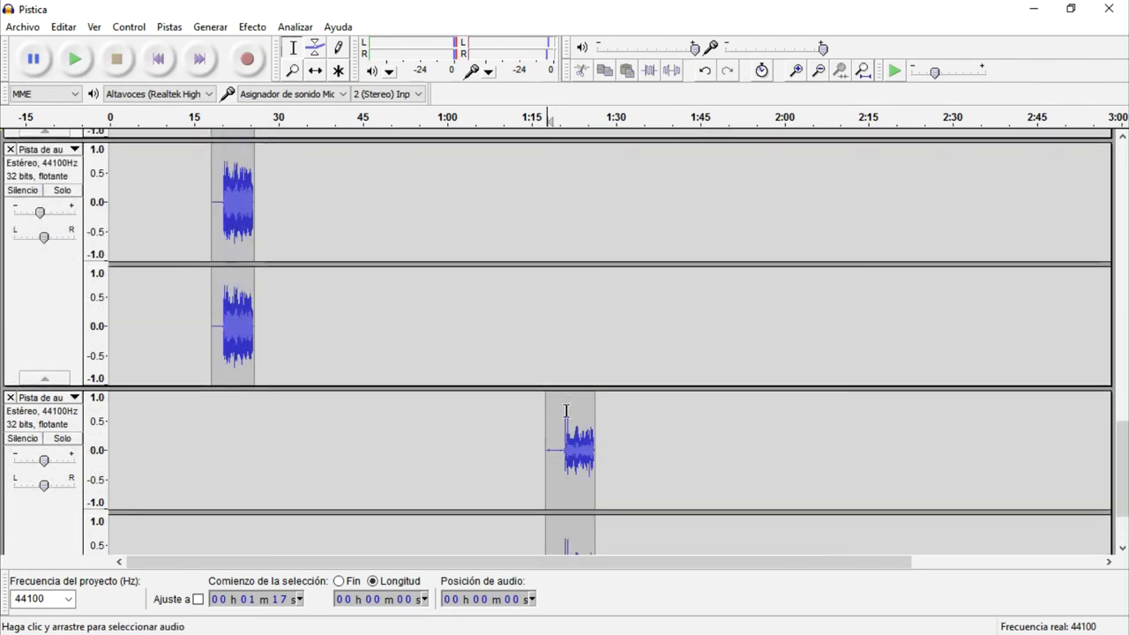
pyautogui.doubleClick(236, 300)
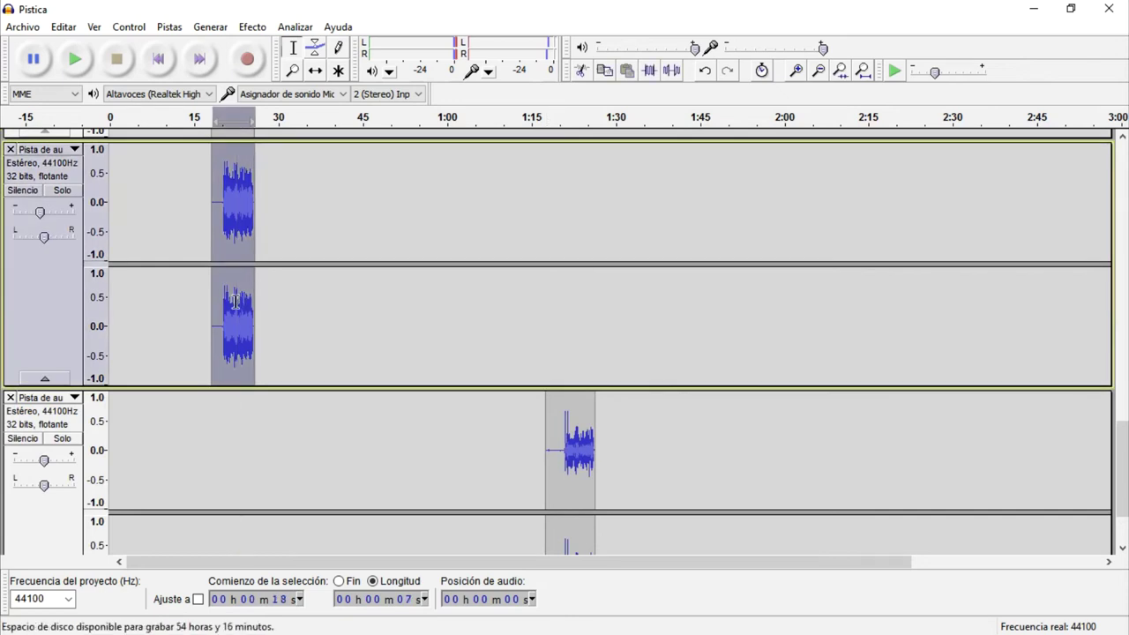
pyautogui.click(545, 360)
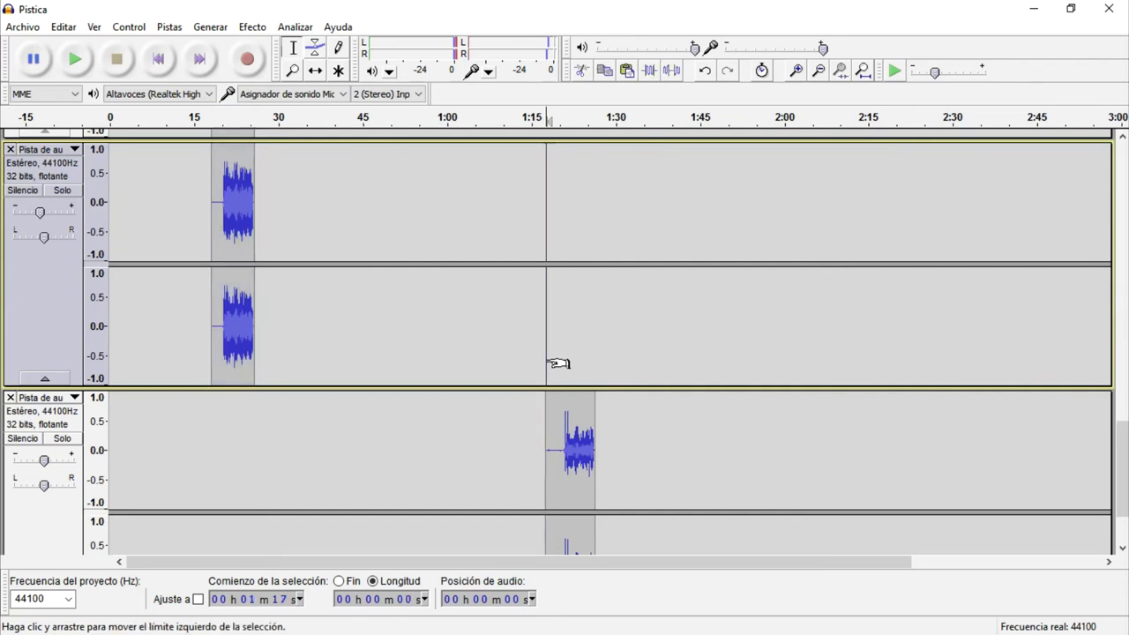
pyautogui.hotkey('ctrl', 'v')
# Copy about half a second of empty space and paste it three times before the pasted clip to shift it later.
pyautogui.scroll(1, 554, 368)
pyautogui.scroll(2, 552, 368)
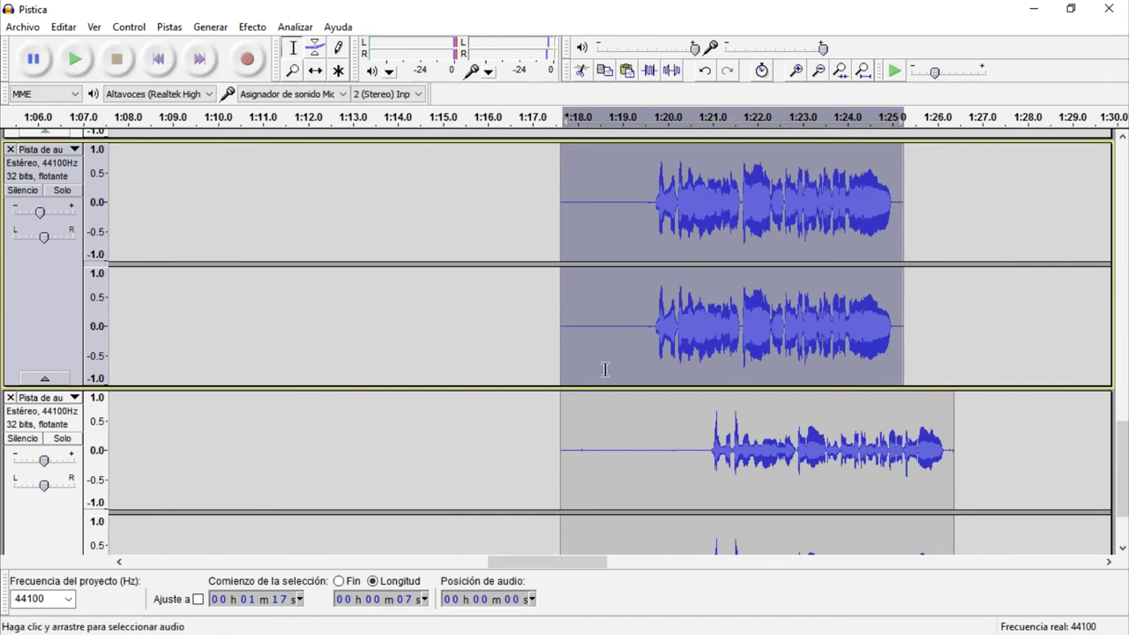
pyautogui.keyDown('ctrl'); pyautogui.scroll(1, 643, 372); pyautogui.keyUp('ctrl')
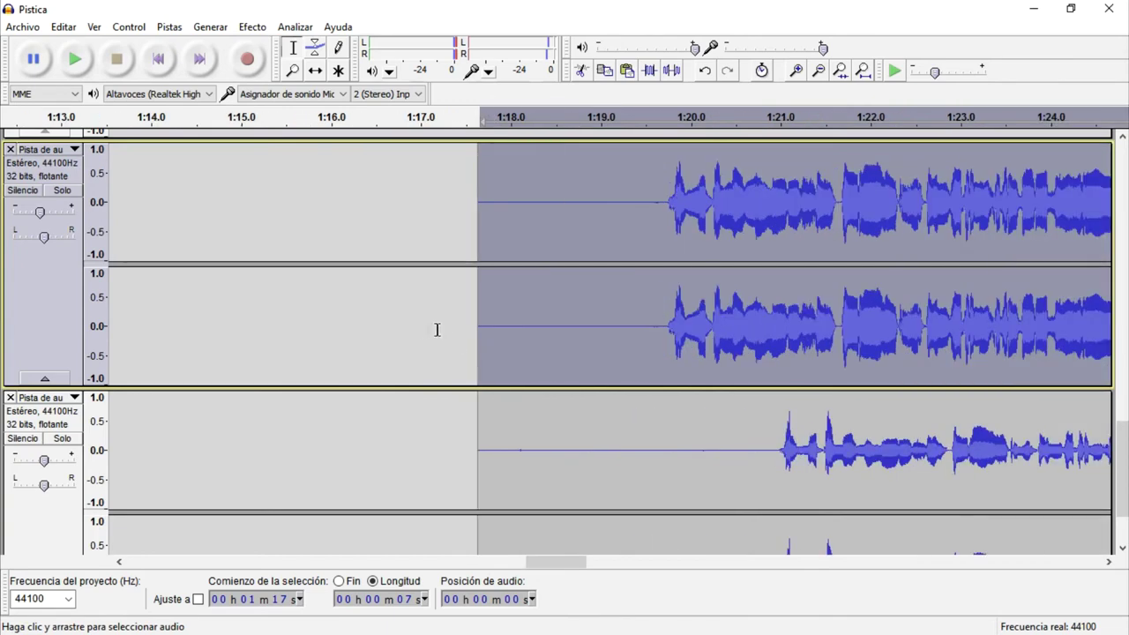
pyautogui.click(539, 328)
pyautogui.click(411, 308)
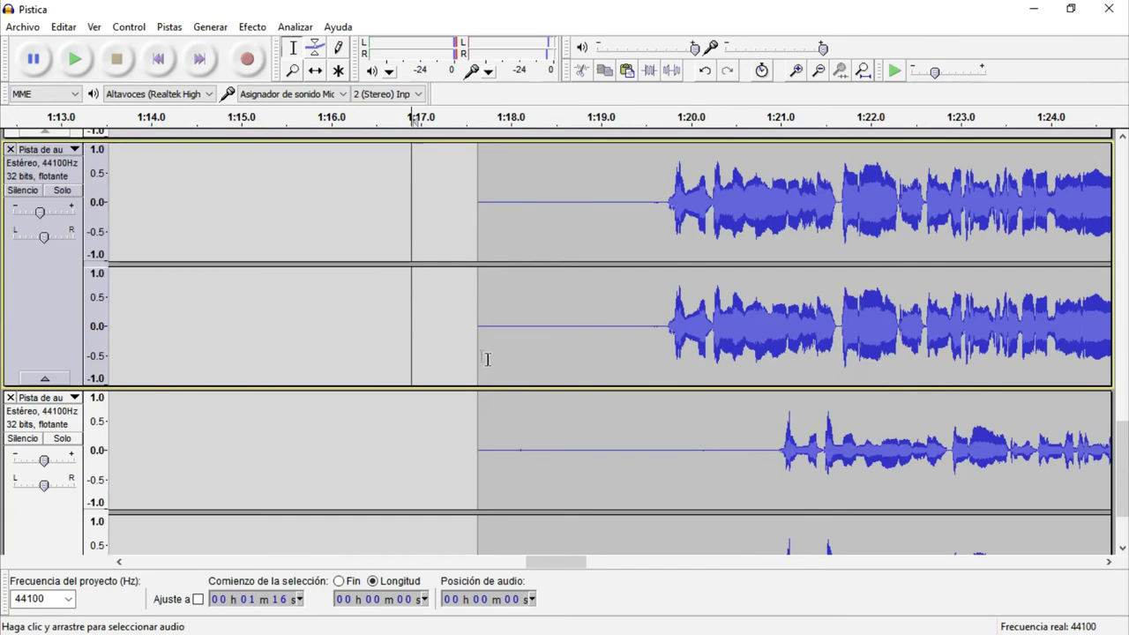
pyautogui.moveTo(457, 345); pyautogui.dragTo(410, 350)
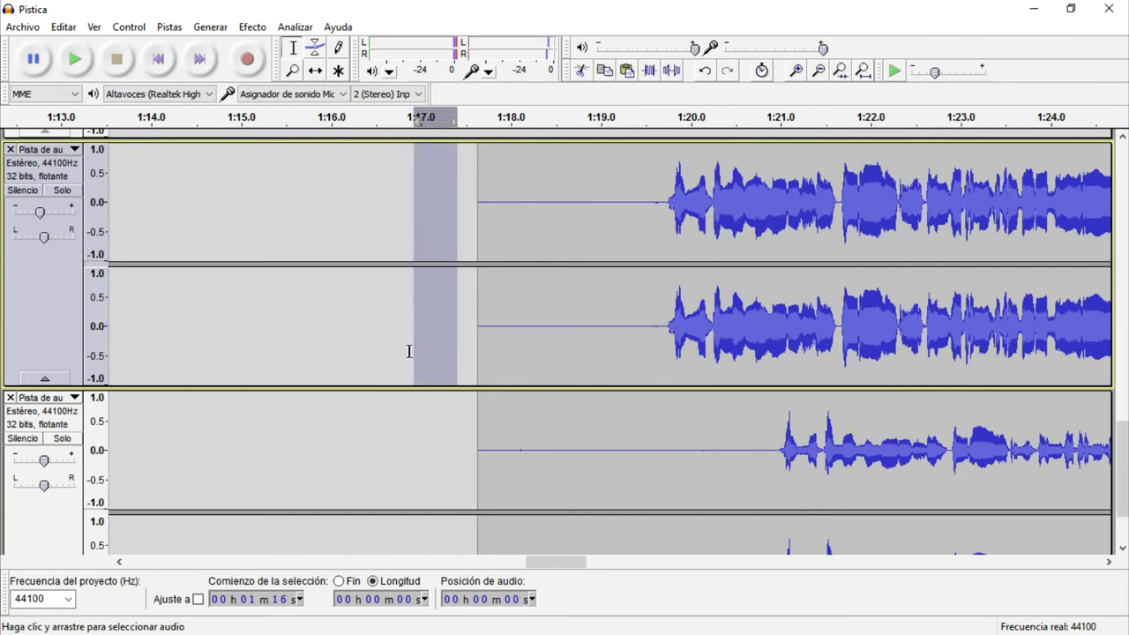
pyautogui.click(467, 332)
pyautogui.hotkey('ctrl', 'v')
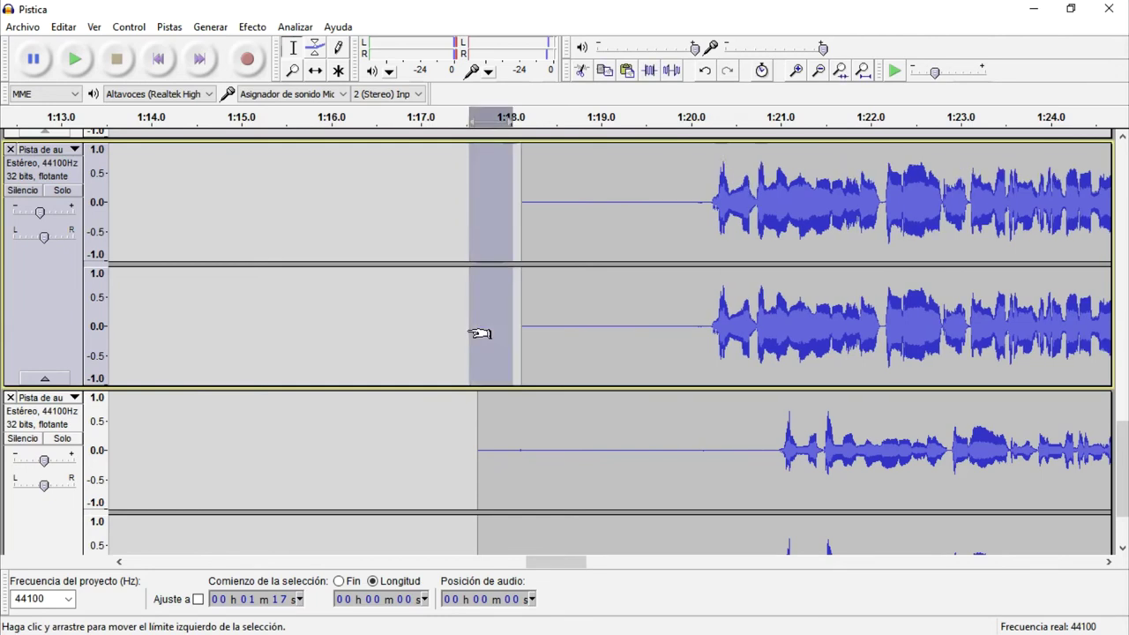
pyautogui.click(409, 321)
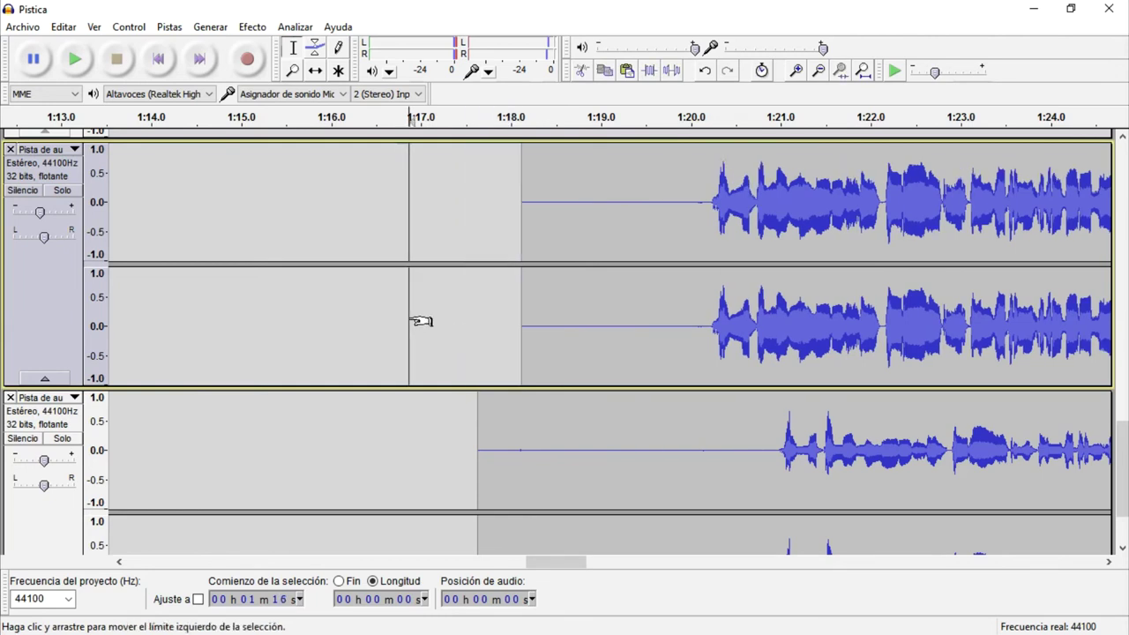
pyautogui.hotkey('ctrl', 'v')
pyautogui.click(491, 309)
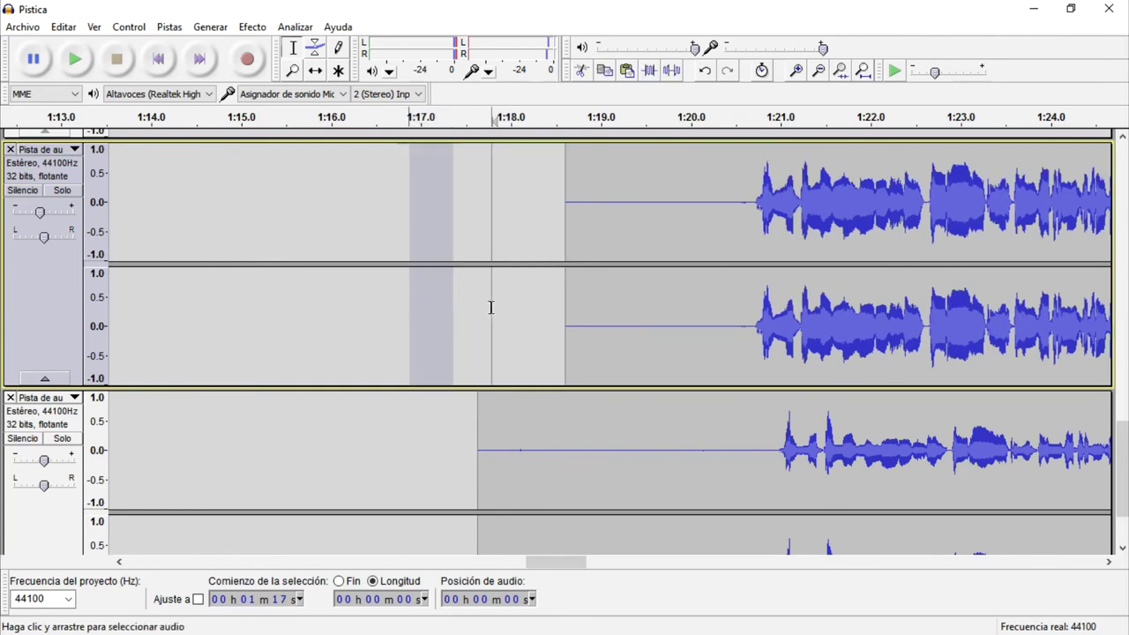
pyautogui.hotkey('ctrl', 'v')
# Delete short stretches of empty space before the pasted clip until its waveform lines up with the guide recording.
pyautogui.click(578, 323)
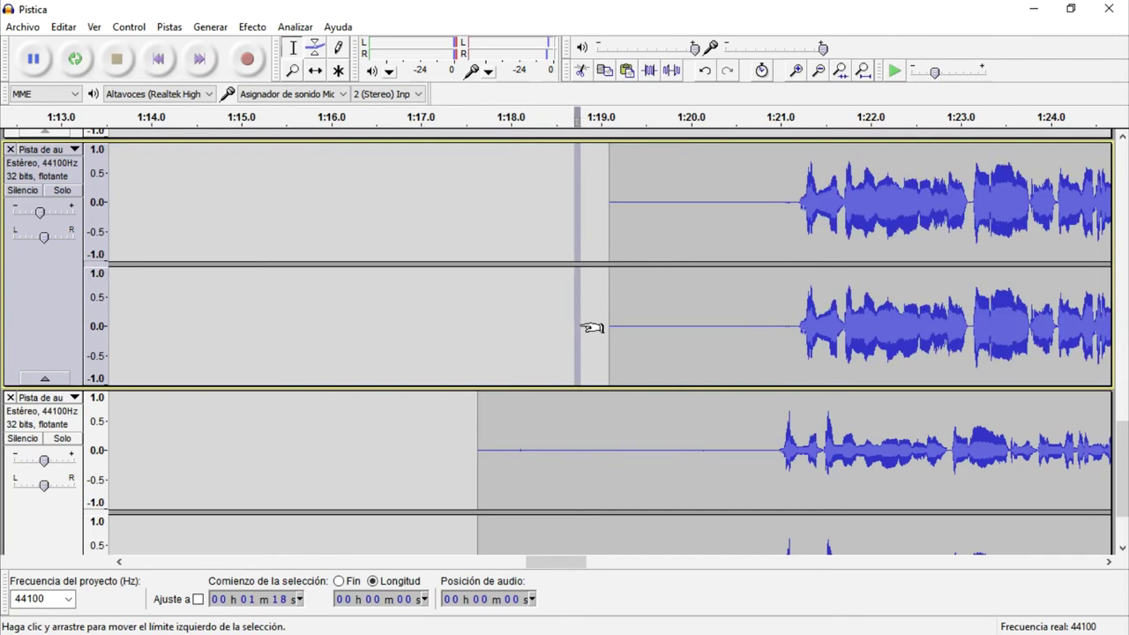
pyautogui.moveTo(581, 327); pyautogui.dragTo(562, 330)
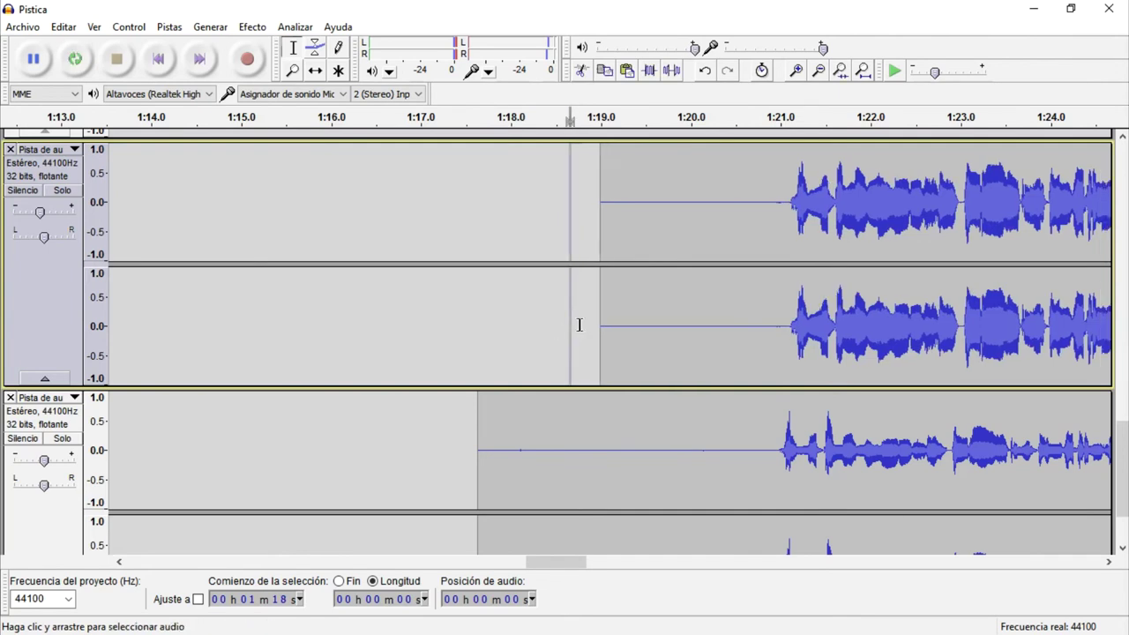
pyautogui.press('Left')
pyautogui.press('Left')
pyautogui.press('Left')
pyautogui.press('Left')
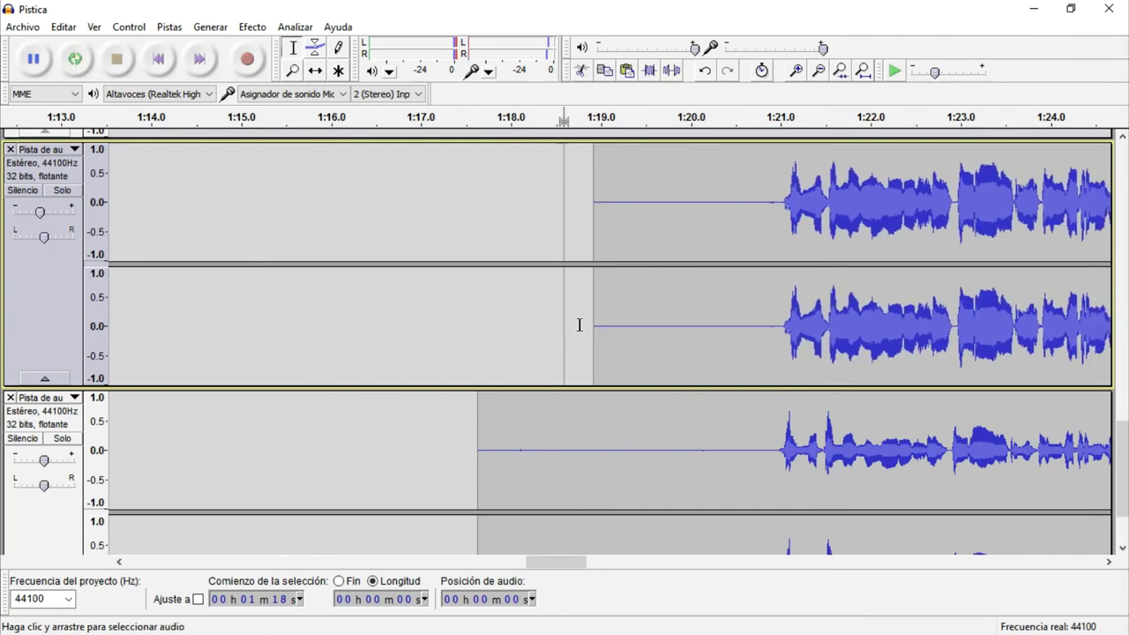
pyautogui.press('Left')
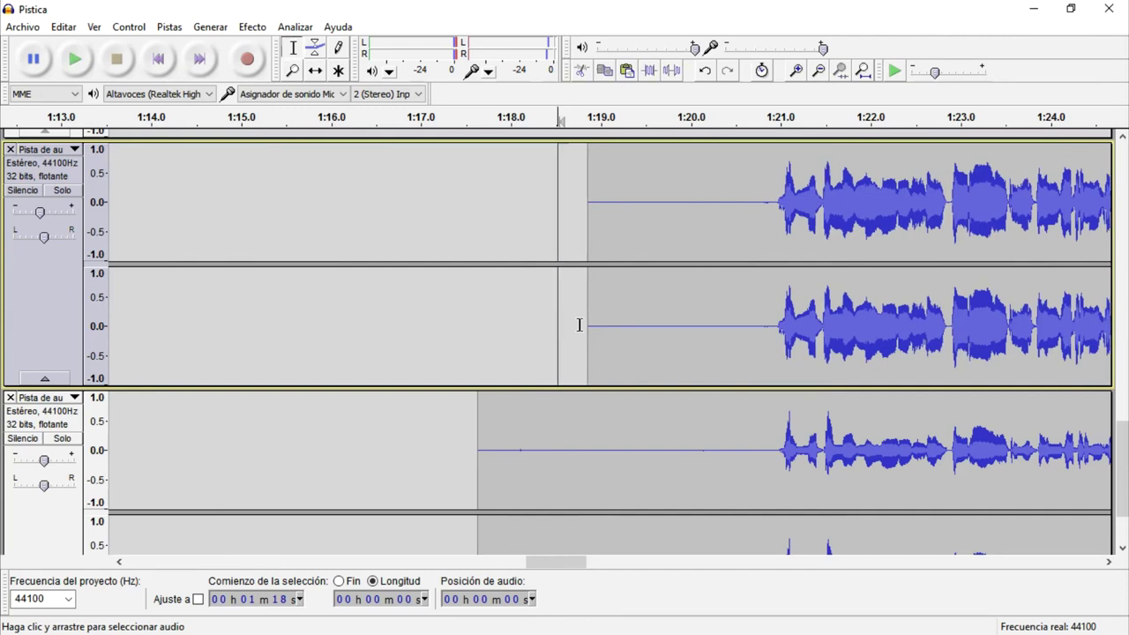
# Play the aligned clip against the guide recording and delete the guide track.
pyautogui.press('space')
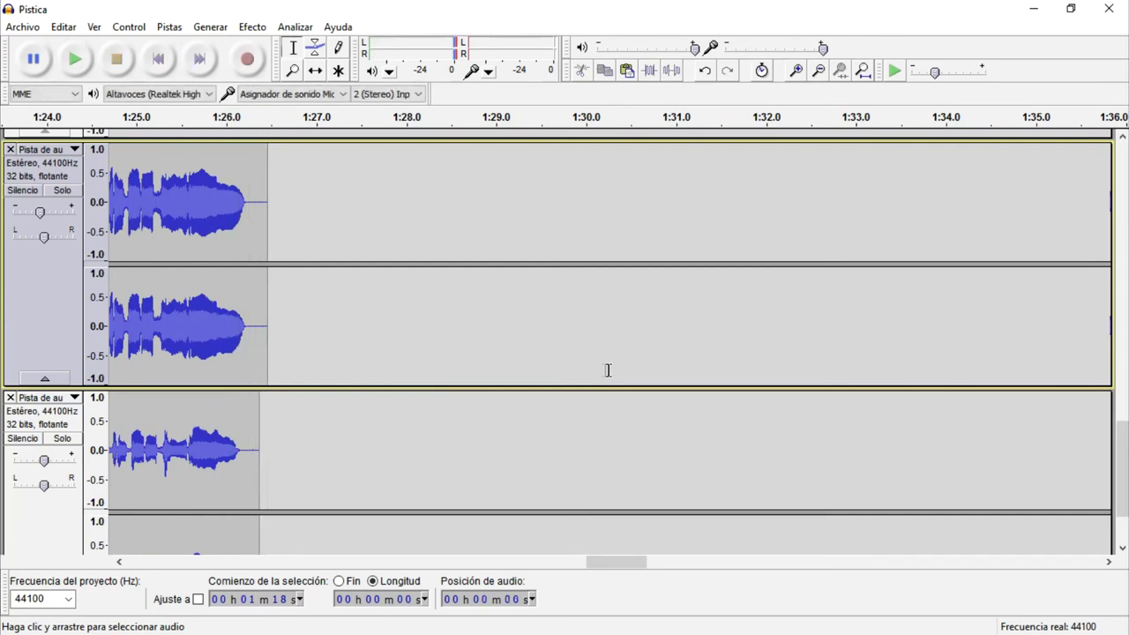
pyautogui.moveTo(640, 564); pyautogui.dragTo(586, 567)
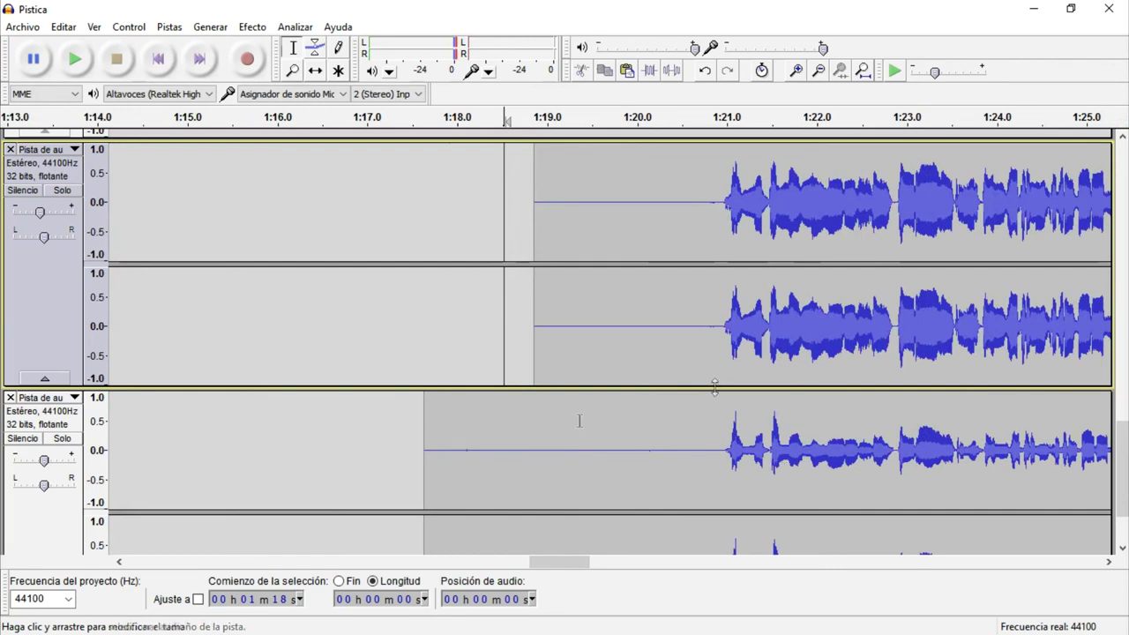
pyautogui.click(10, 397)
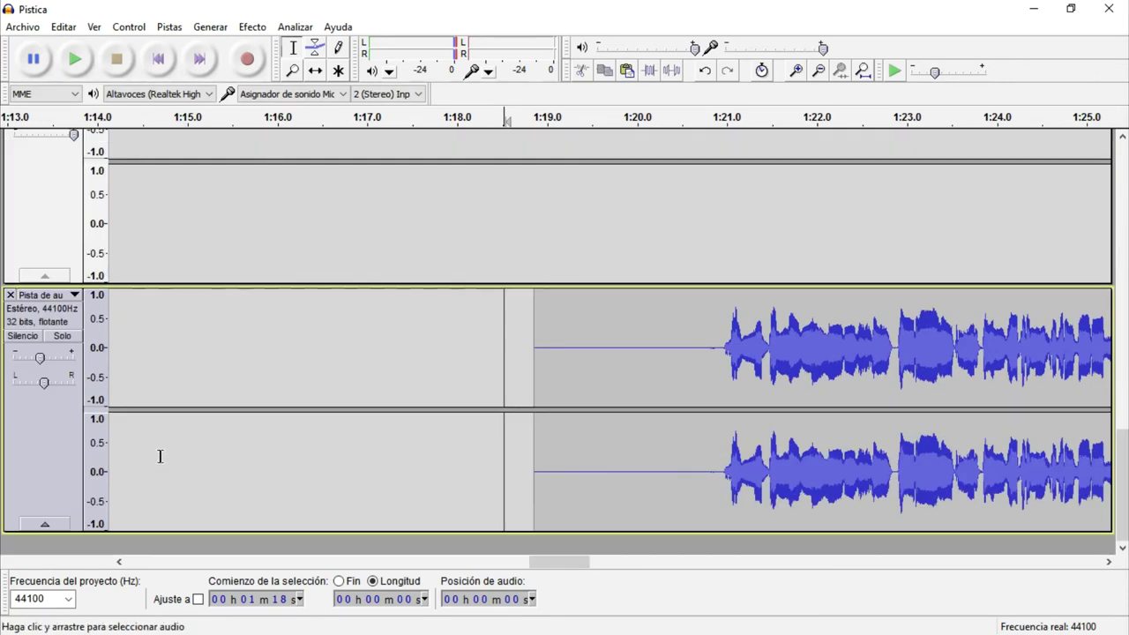
# Copy the right-panned take's clip and paste it in the same track at 1:18, level with the centred take's repeated clip.
pyautogui.click(458, 396)
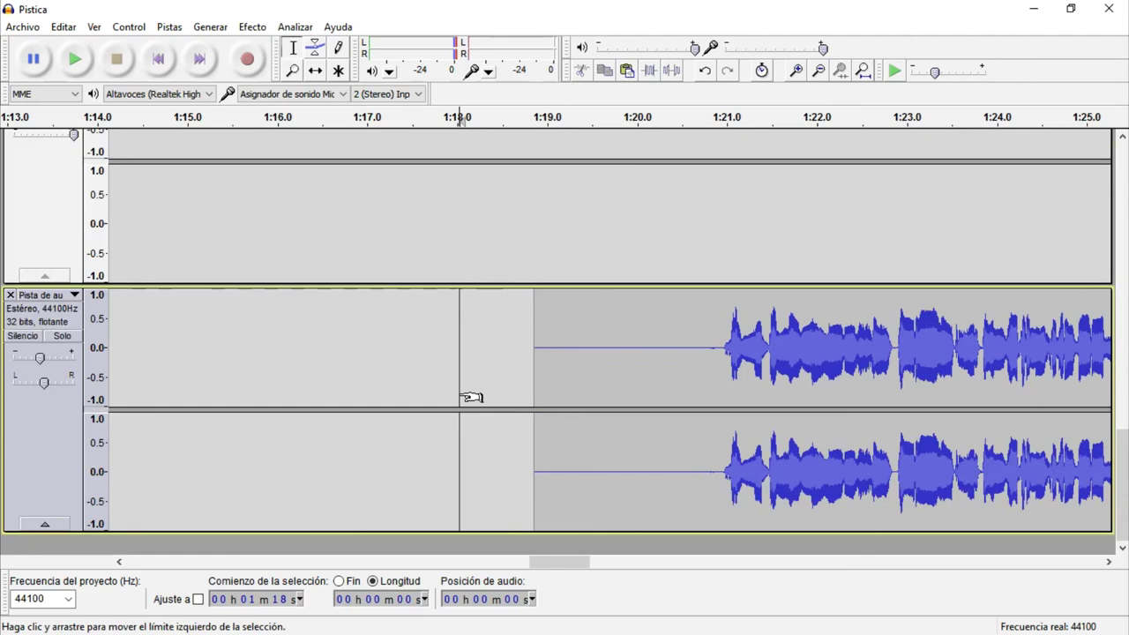
pyautogui.hotkey('ctrl', '3')
pyautogui.hotkey('ctrl', '3')
pyautogui.hotkey('ctrl', '3')
pyautogui.hotkey('ctrl', '3')
pyautogui.scroll(1, 306, 344)
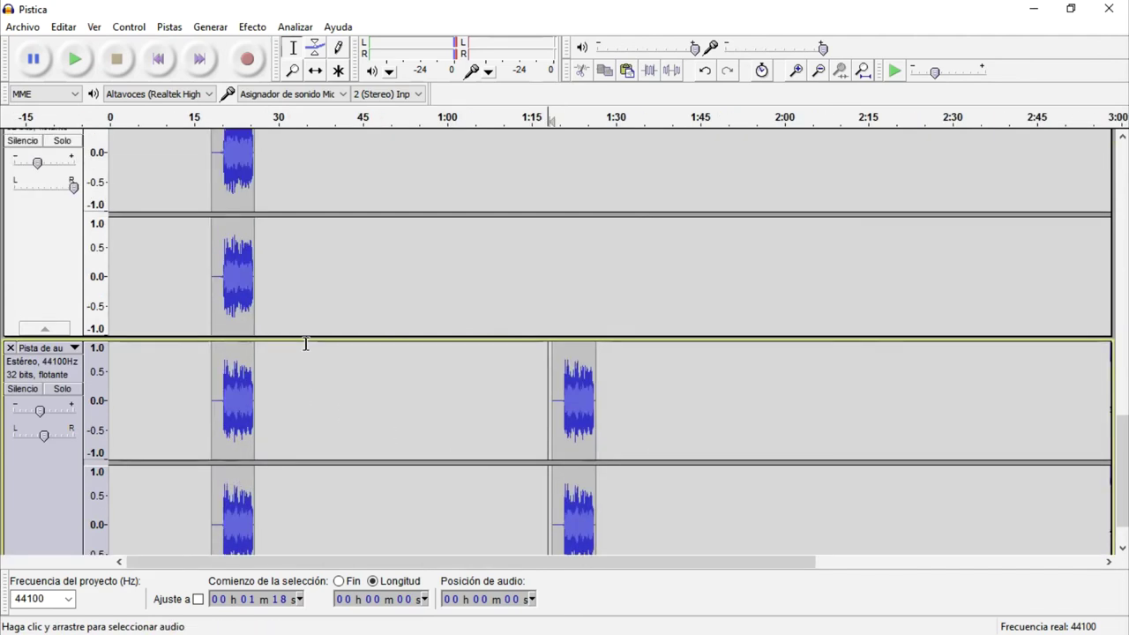
pyautogui.doubleClick(229, 294)
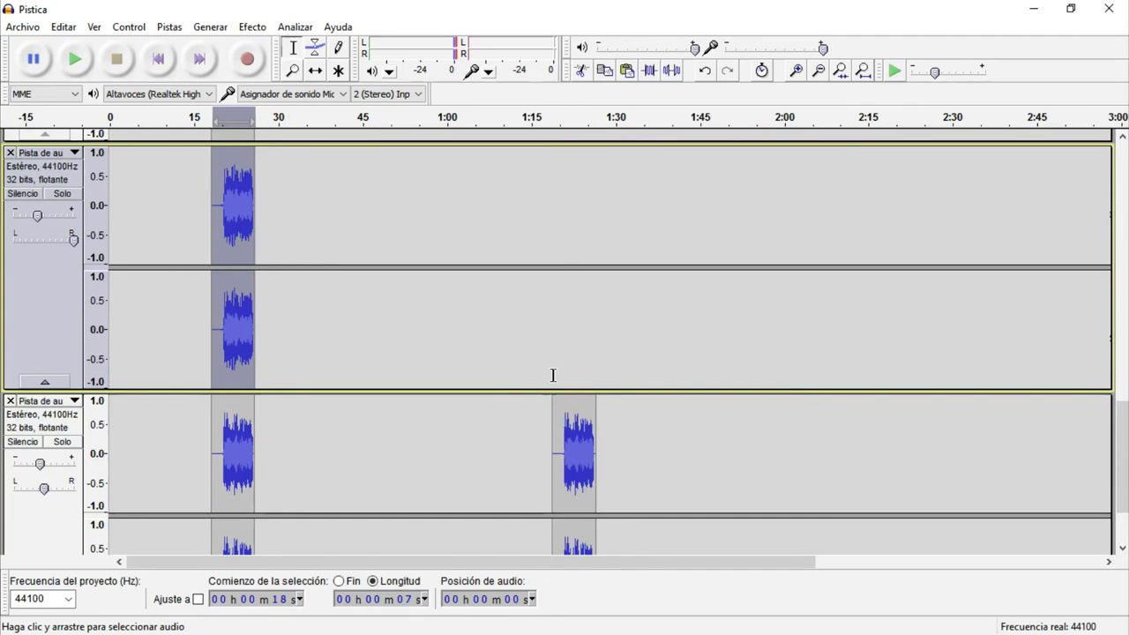
pyautogui.click(552, 374)
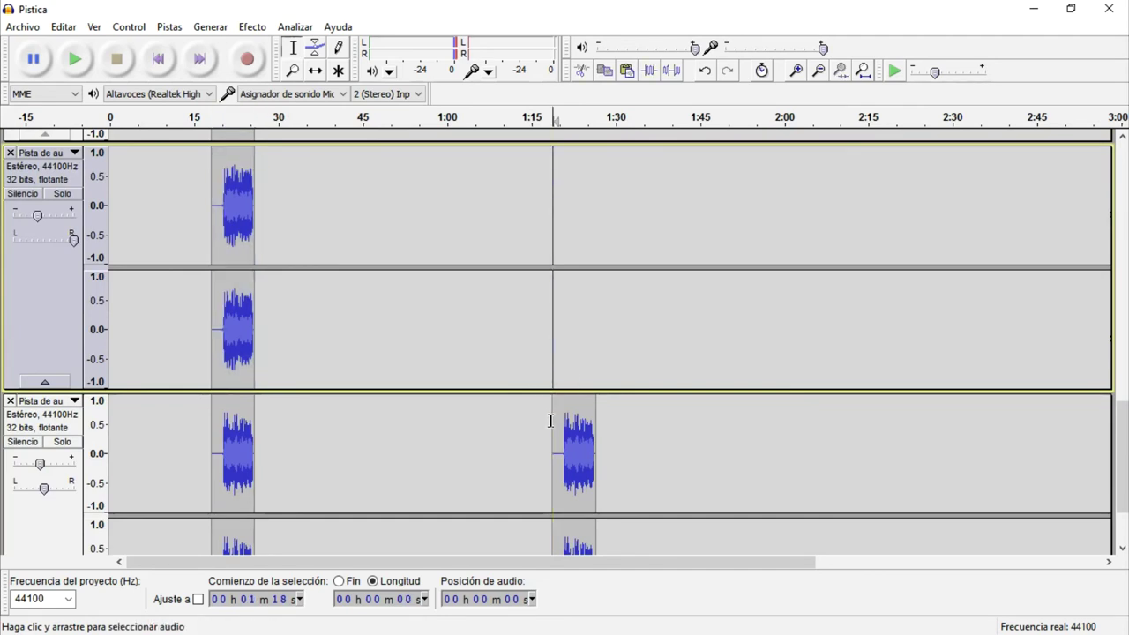
pyautogui.moveTo(556, 378); pyautogui.dragTo(595, 377)
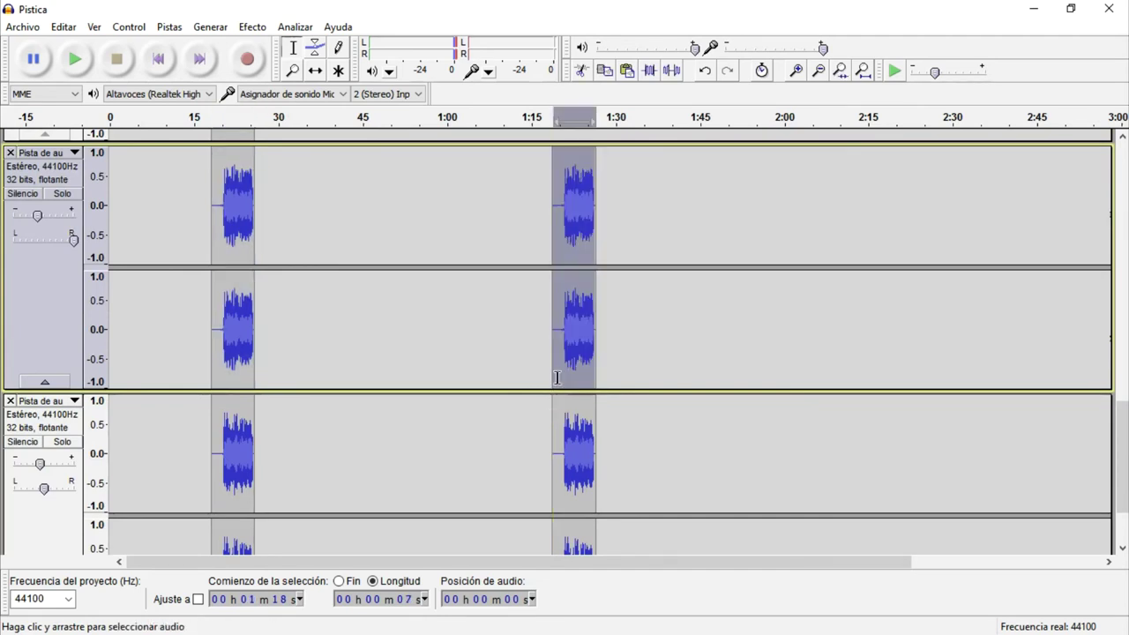
# Copy the left-panned take's clip and paste it in the same track at 1:18, level with the other repeated clips.
pyautogui.scroll(-2, 489, 385)
pyautogui.moveTo(250, 243); pyautogui.dragTo(211, 231)
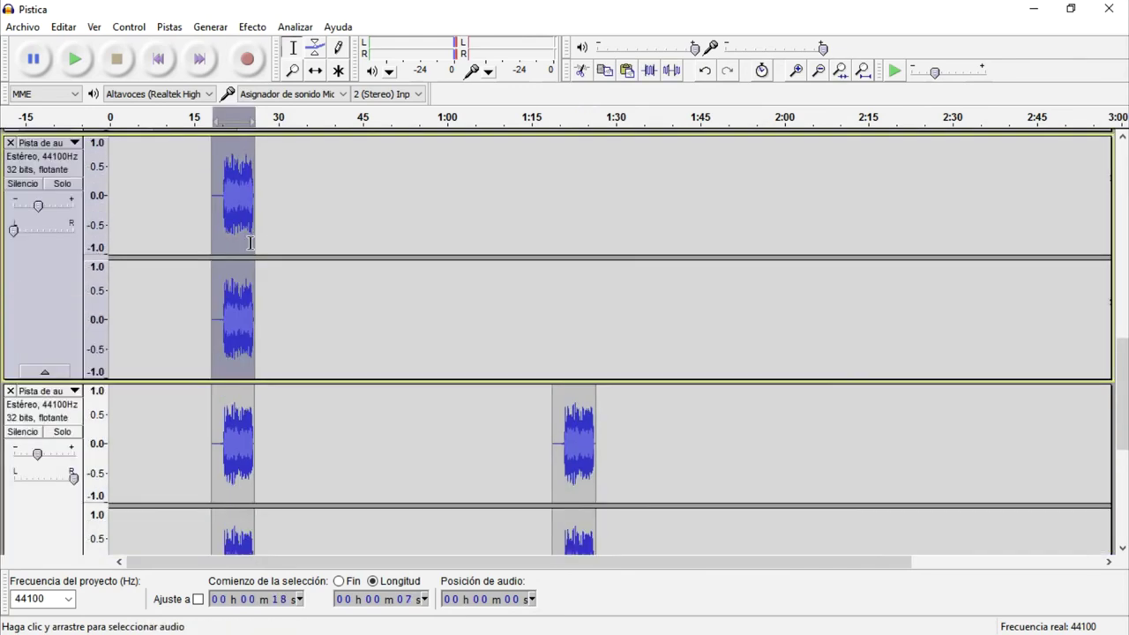
pyautogui.click(553, 355)
pyautogui.hotkey('ctrl', 'v')
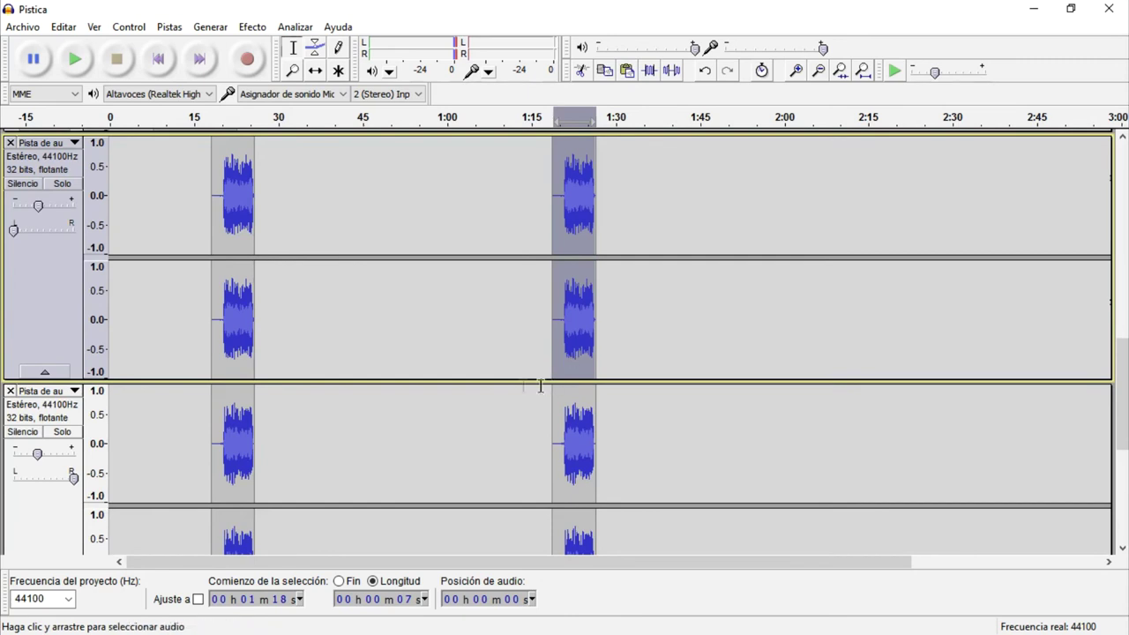
# Undo the left-panned clip's paste and redo it.
pyautogui.click(704, 72)
pyautogui.click(726, 71)
pyautogui.press('space')
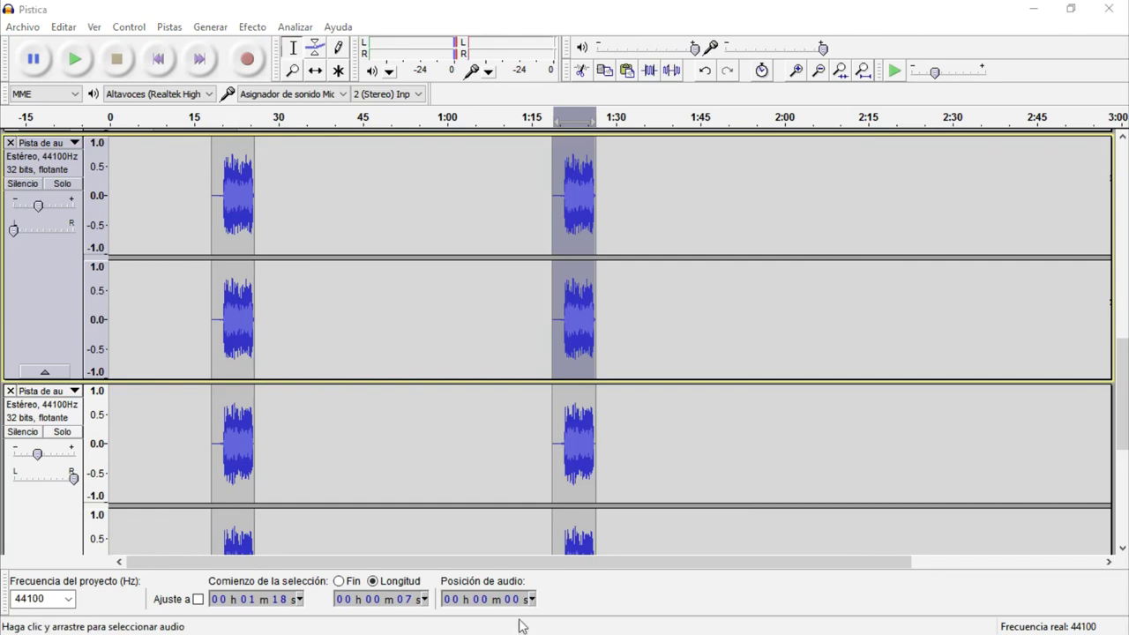
# Switch to Chrome and show the Apowersoft online screen recorder page.
pyautogui.press('super')
pyautogui.moveTo(506, 617)
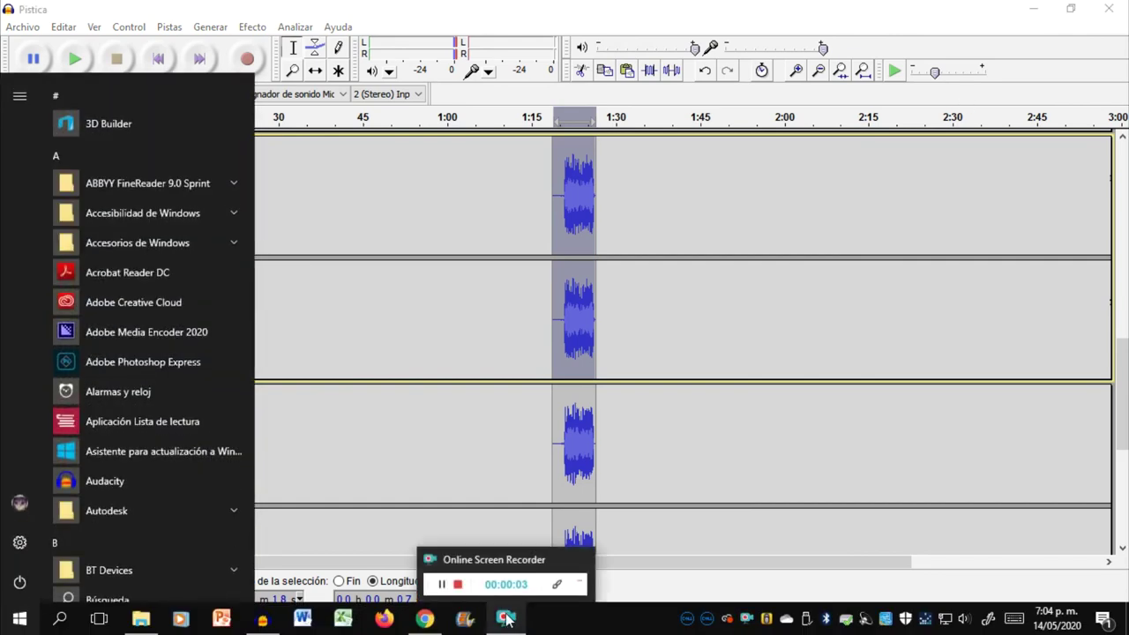
pyautogui.click(418, 624)
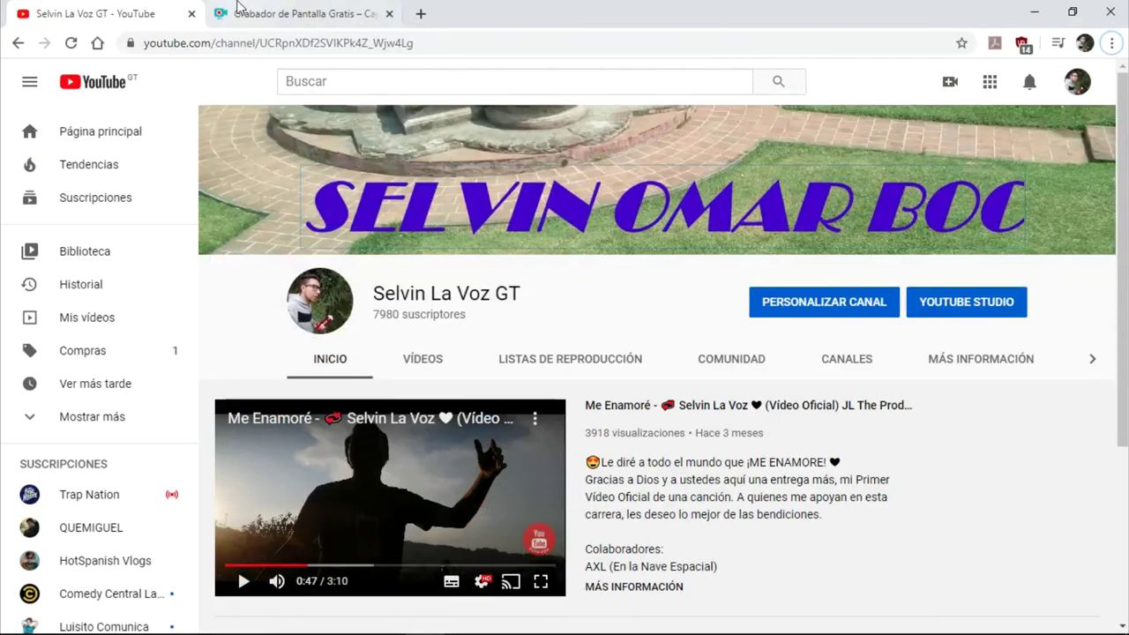
pyautogui.click(276, 8)
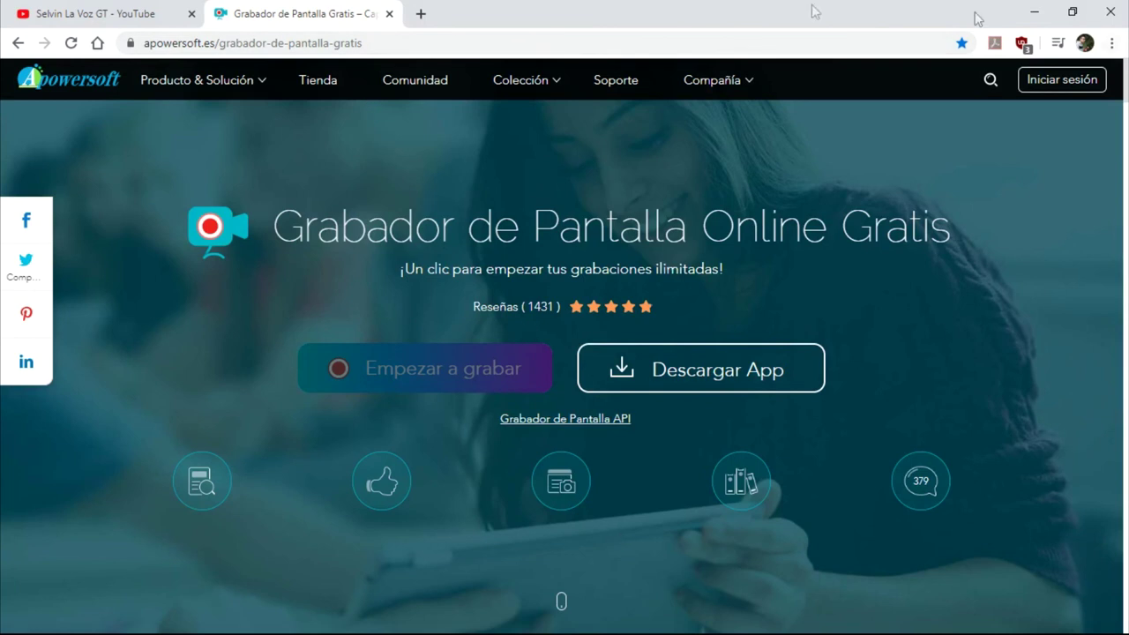
# Bring up the Online Screen Recorder's floating control bar over the Apowersoft page.
pyautogui.press('super')
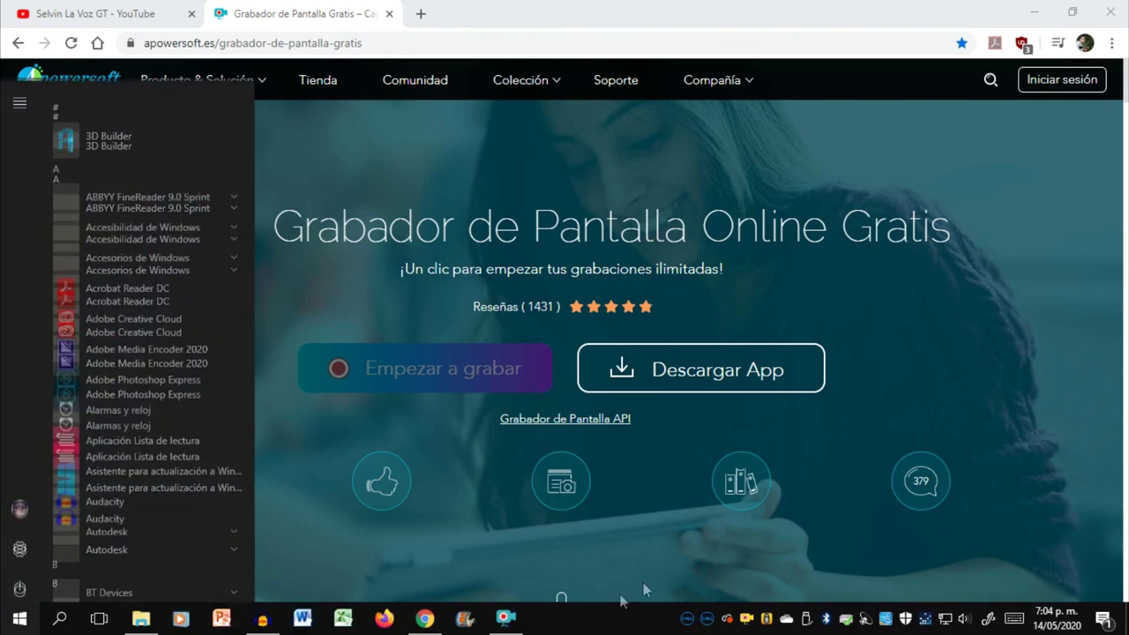
pyautogui.click(511, 620)
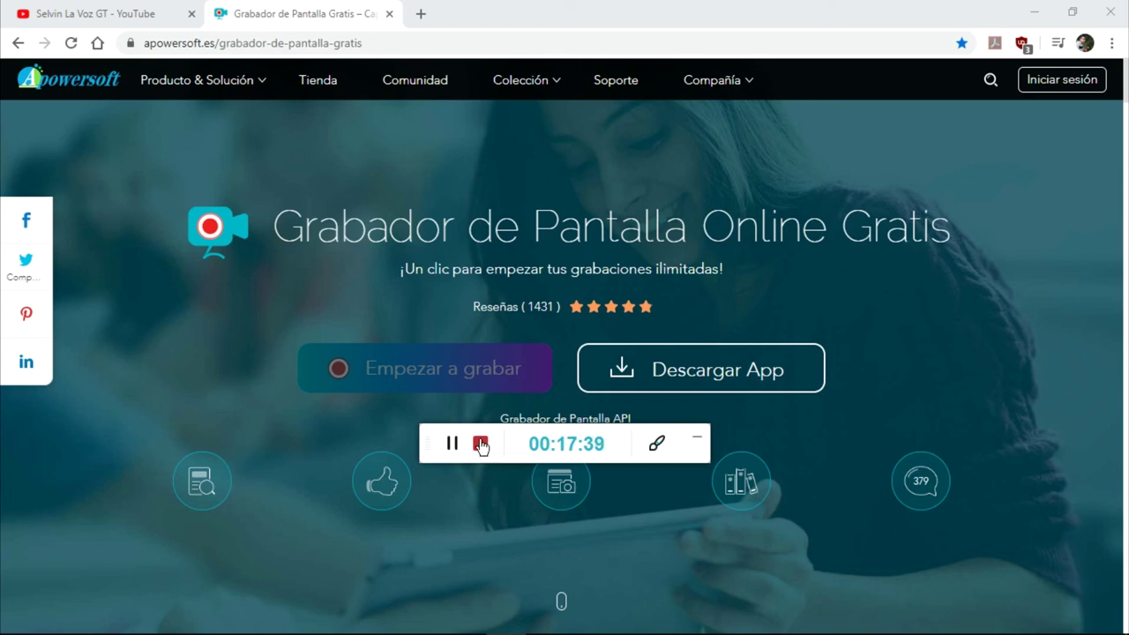
pyautogui.moveTo(509, 632)
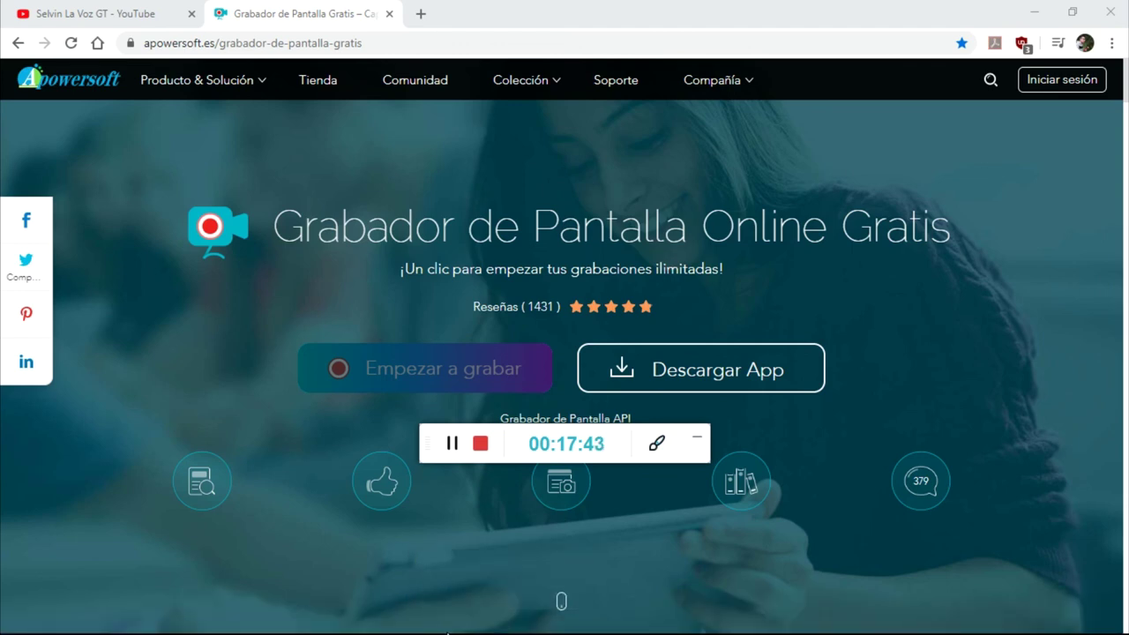
pyautogui.press('super')
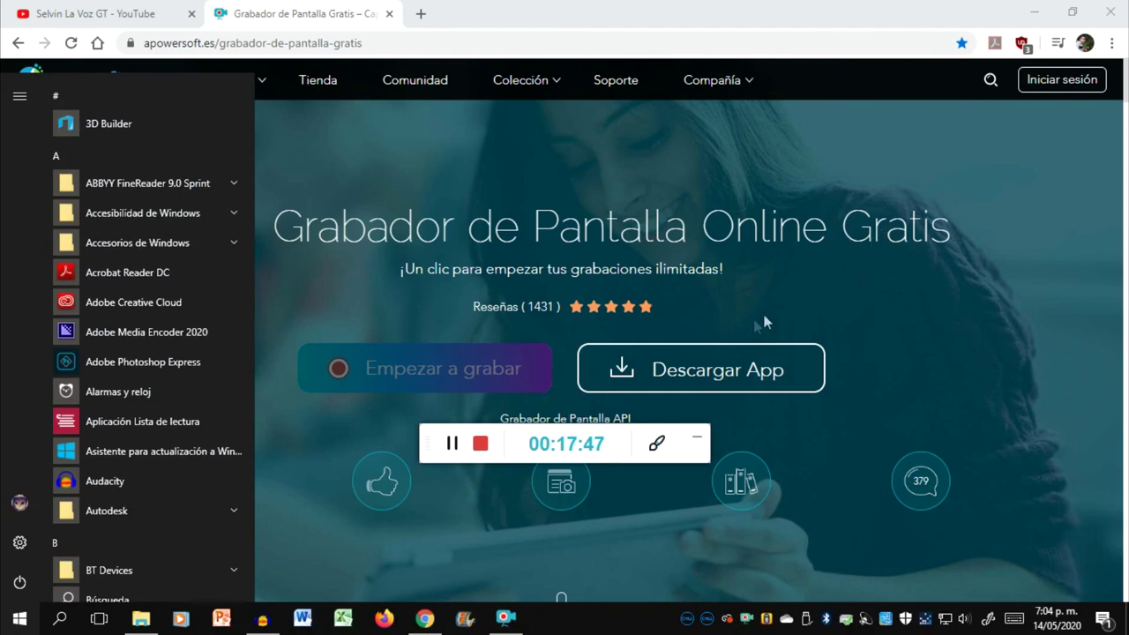
pyautogui.click(784, 304)
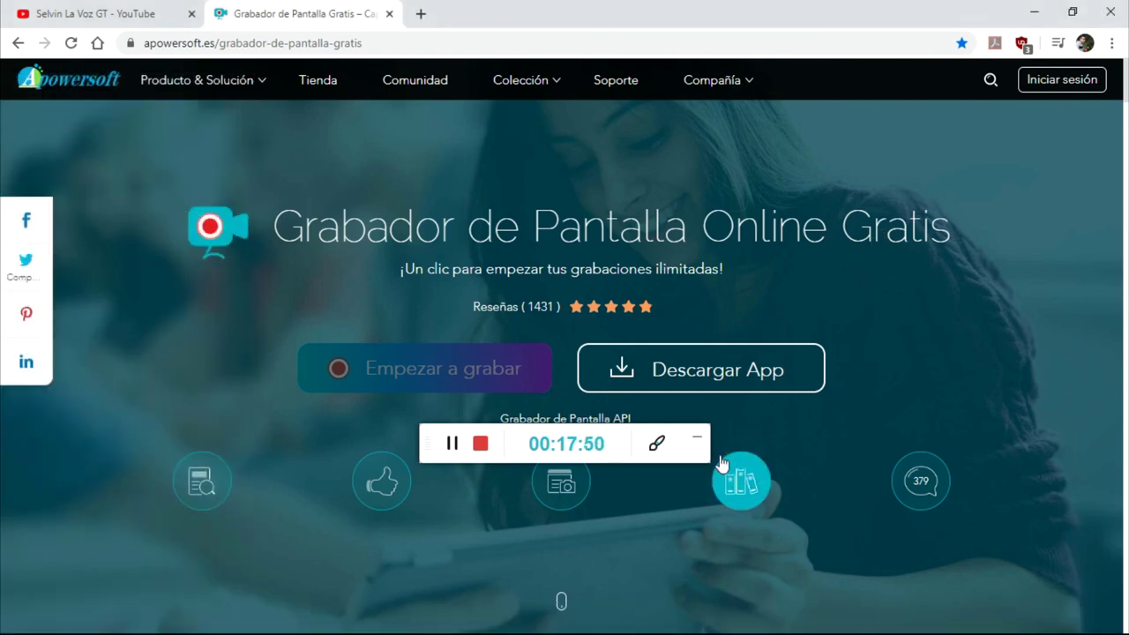